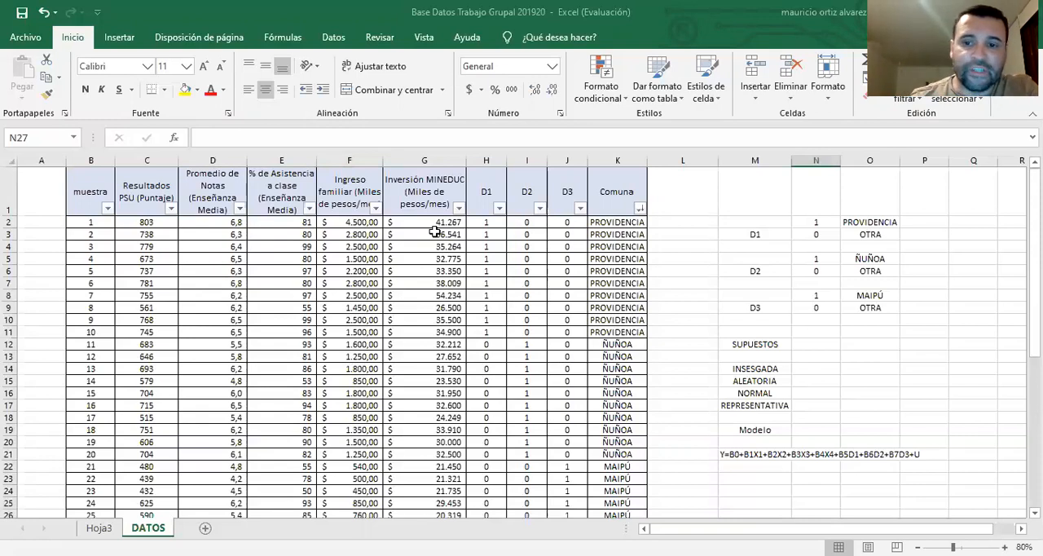
Review the definitions of dummy variables D1, D2 and D3 and the comuna assigned to each 1 and 0 code
click(752, 220)
drag(752, 220, 863, 232)
click(822, 221)
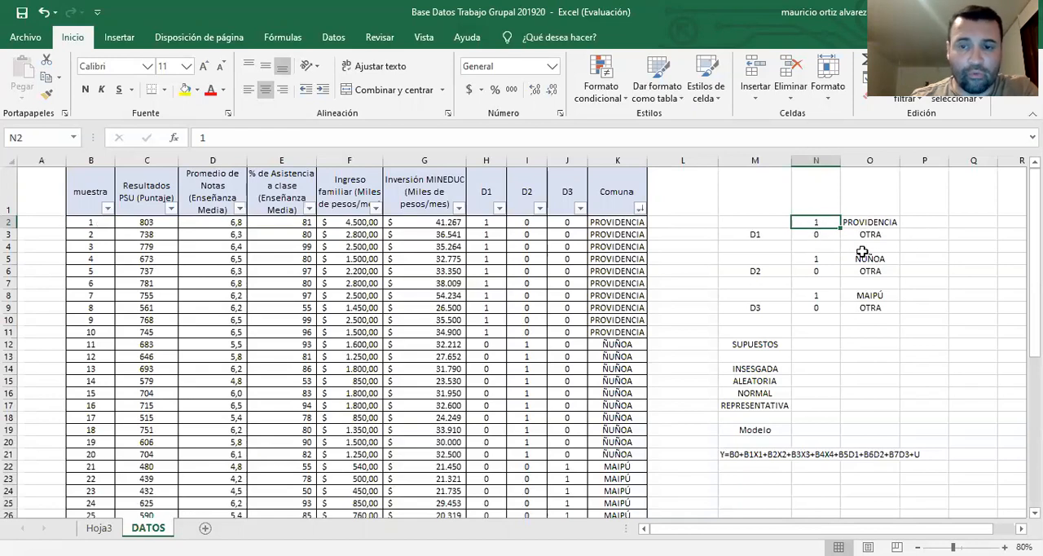
click(772, 273)
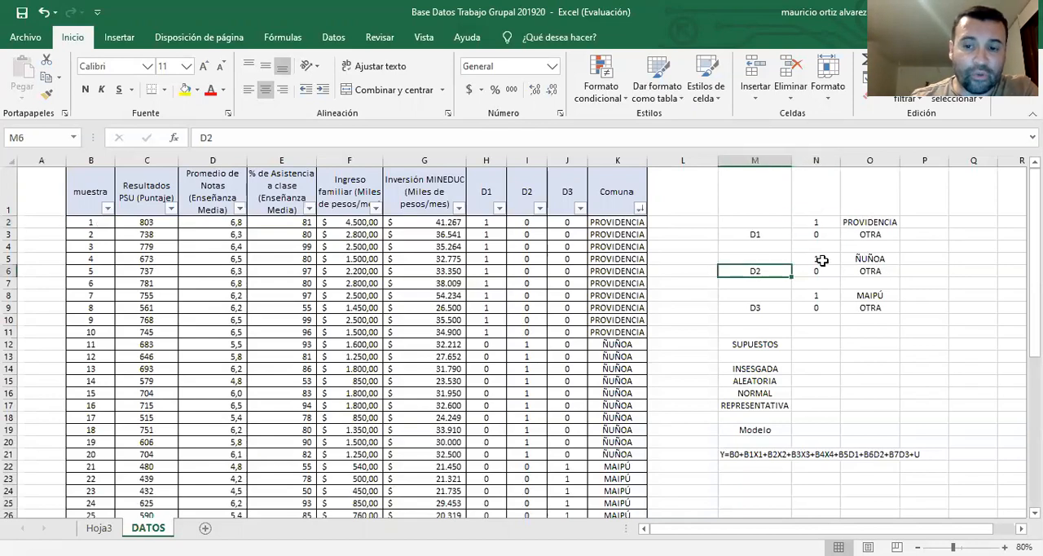
click(819, 259)
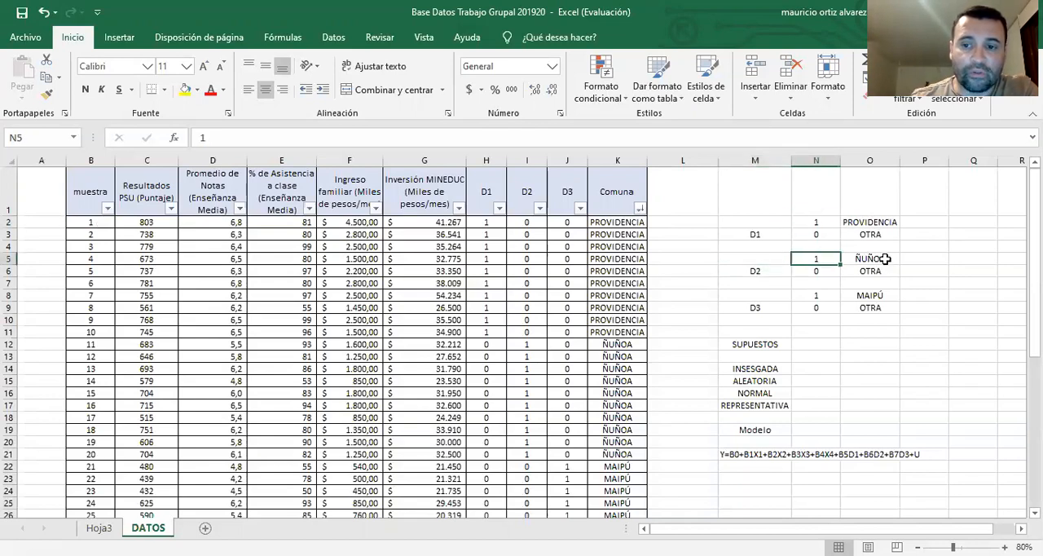
click(885, 258)
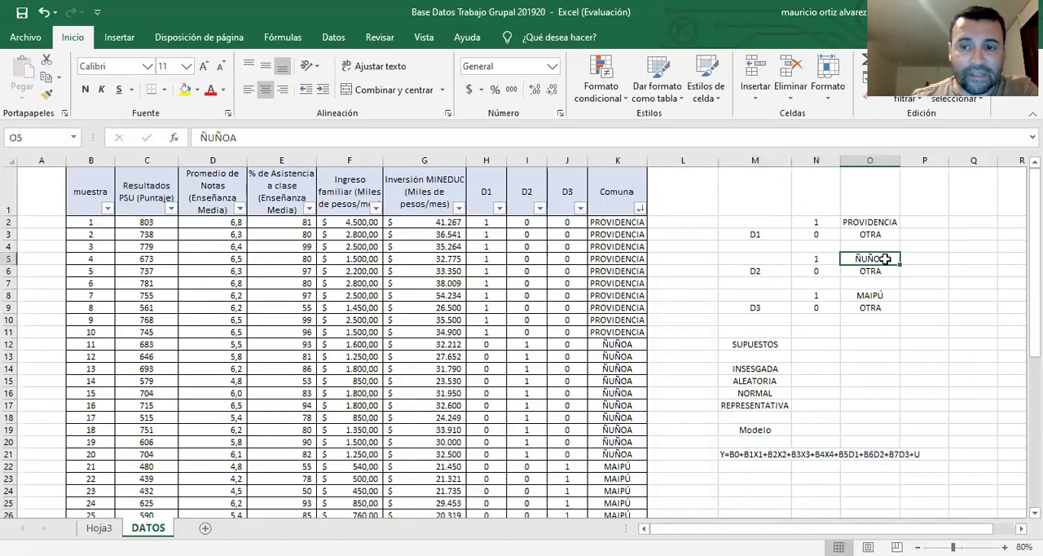
click(819, 272)
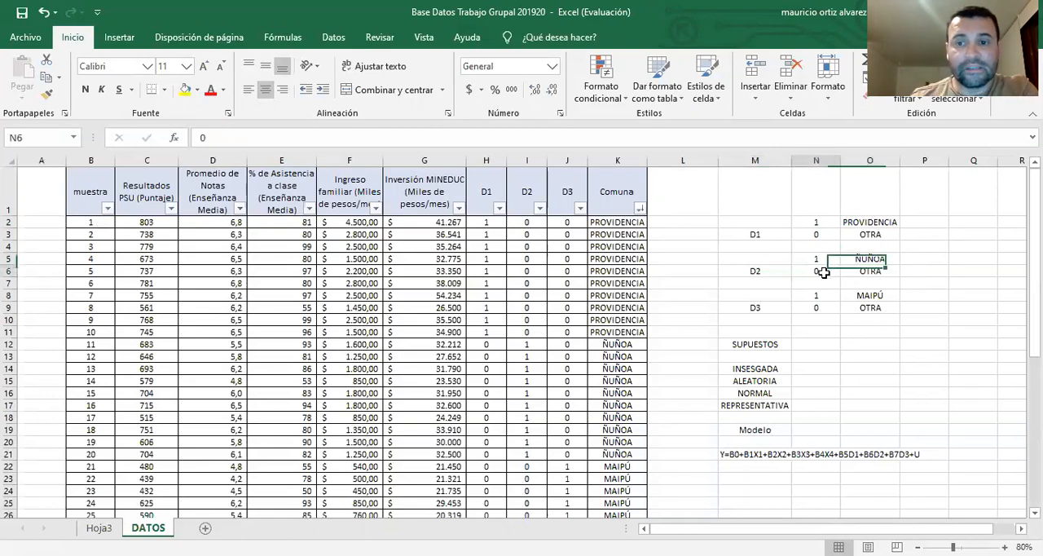
click(871, 271)
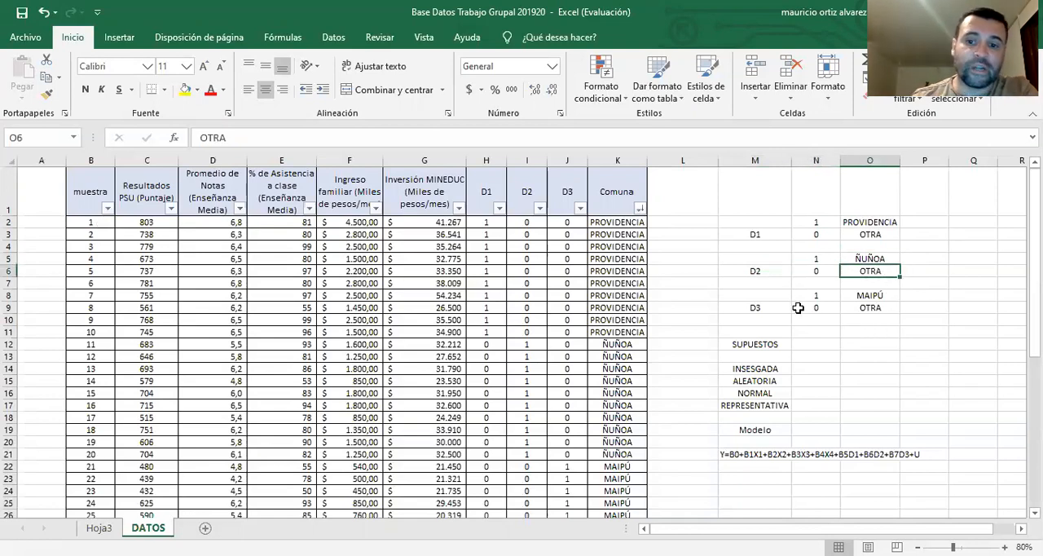
click(757, 307)
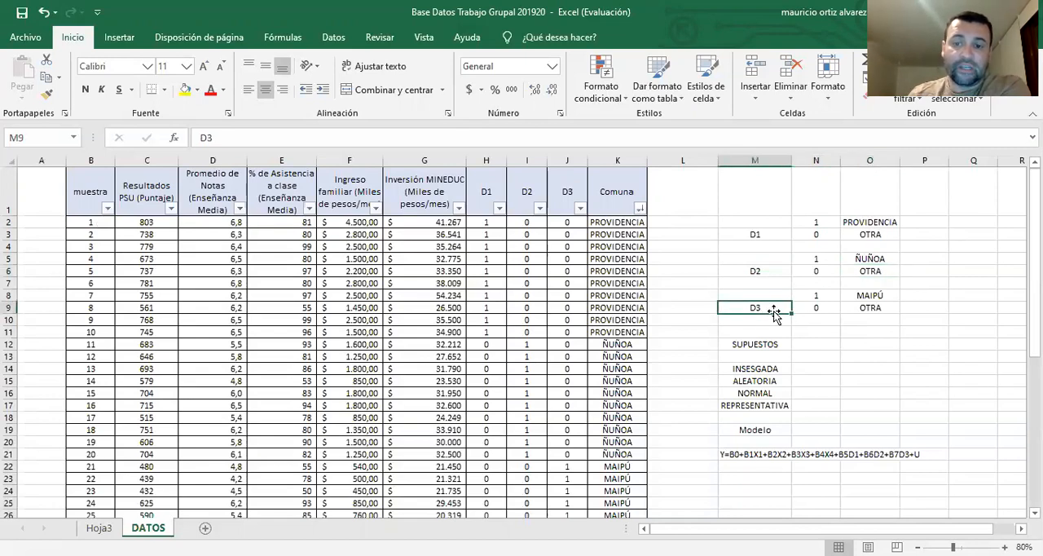
click(816, 296)
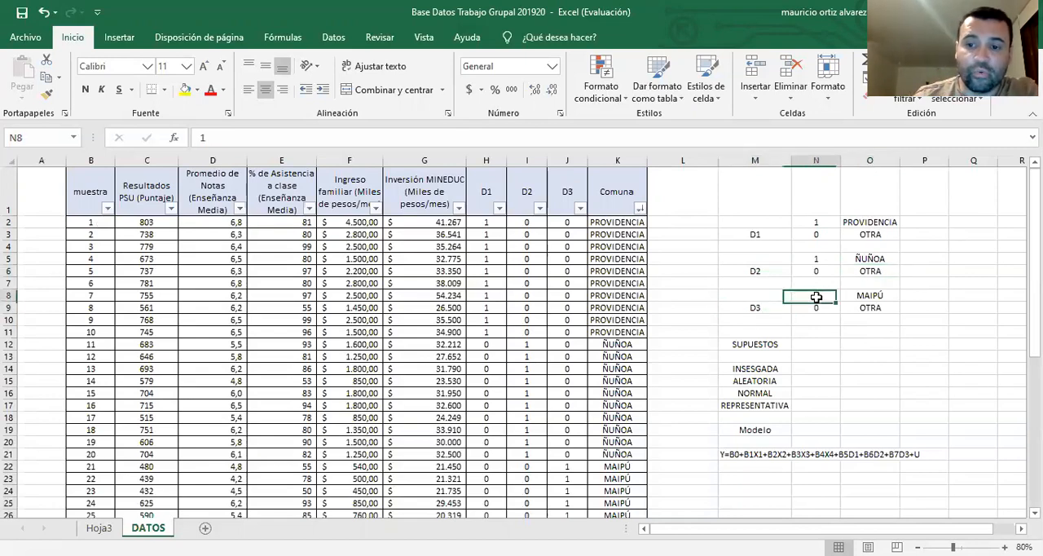
click(870, 296)
click(834, 310)
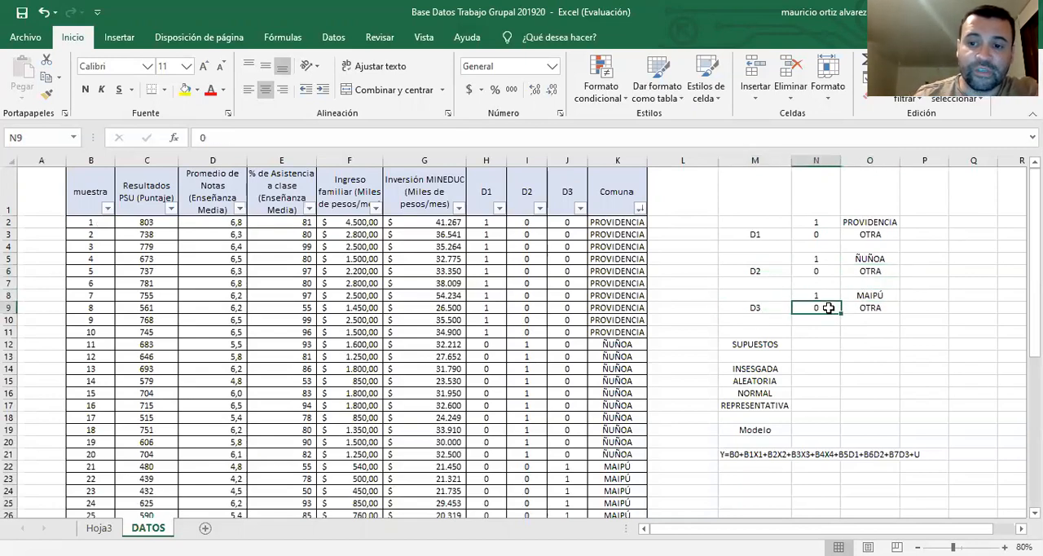
click(878, 307)
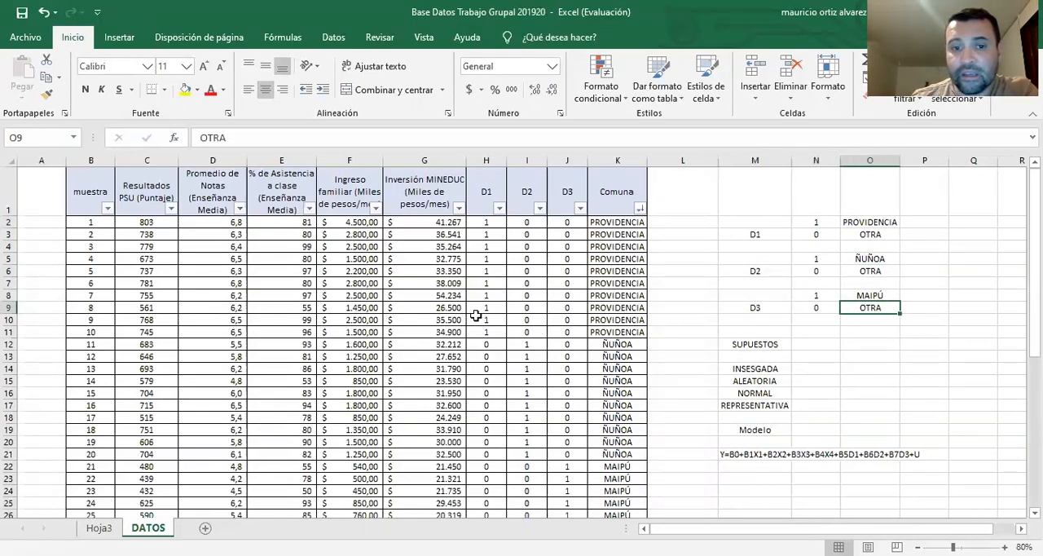
Examine how D1, D2 and D3 are coded in the first PROVIDENCIA and ÑUÑOA rows of the data table
click(489, 227)
click(113, 224)
click(634, 222)
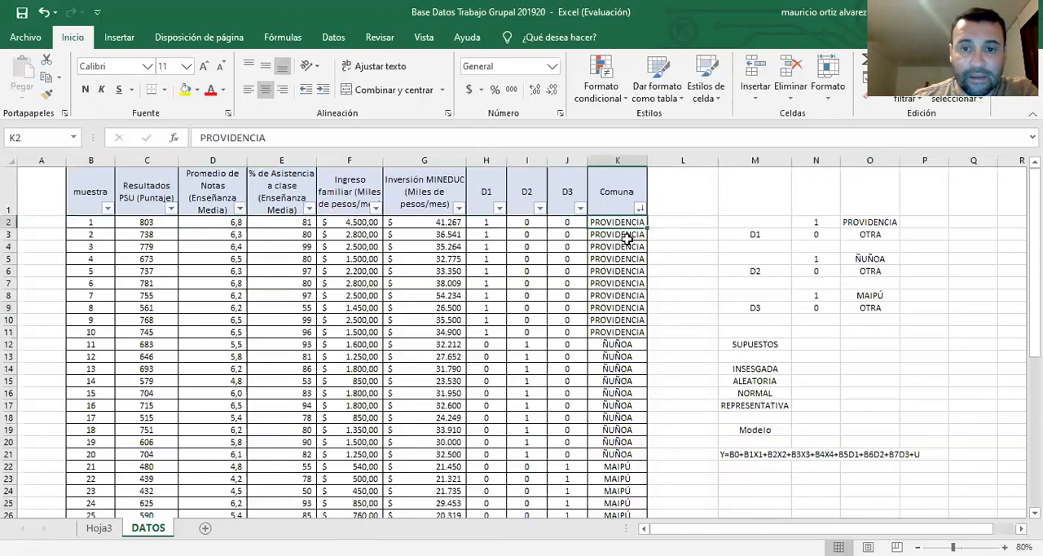
click(491, 223)
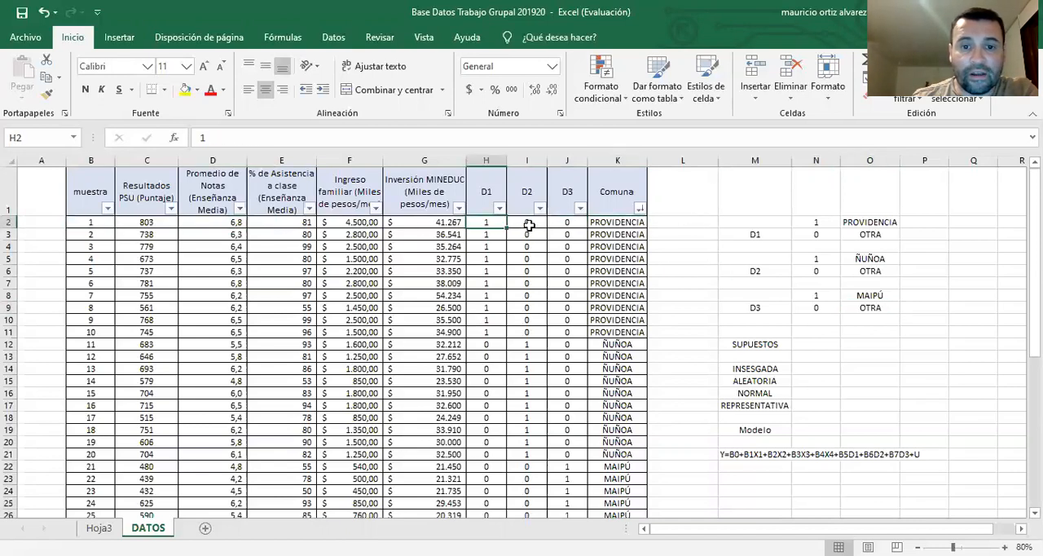
click(529, 223)
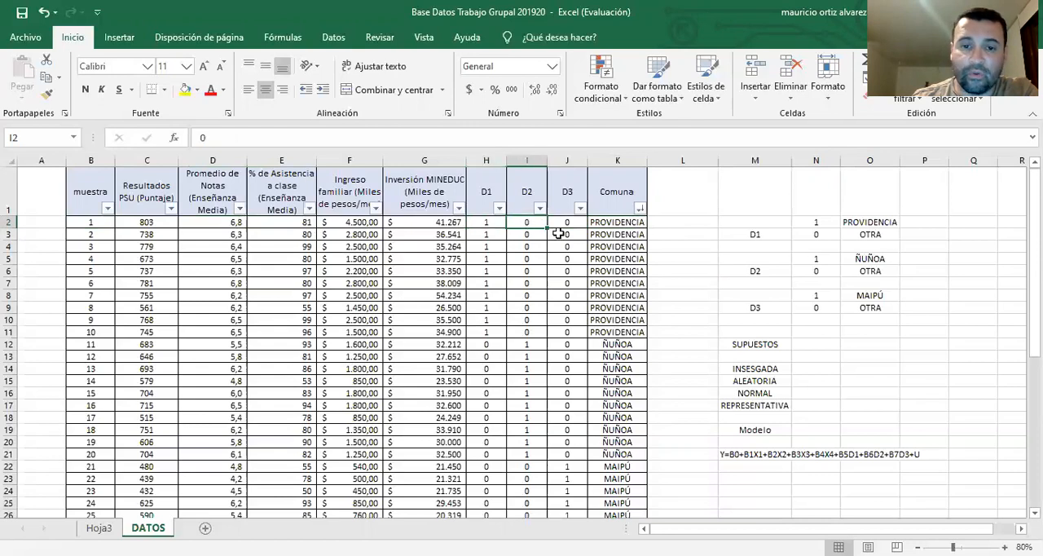
click(568, 223)
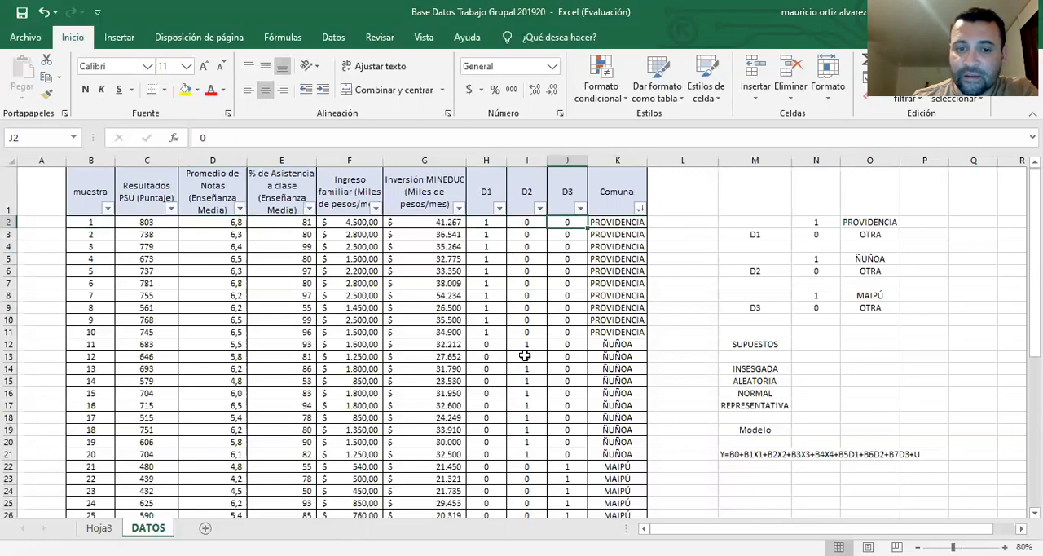
scroll(526, 350, down, 1)
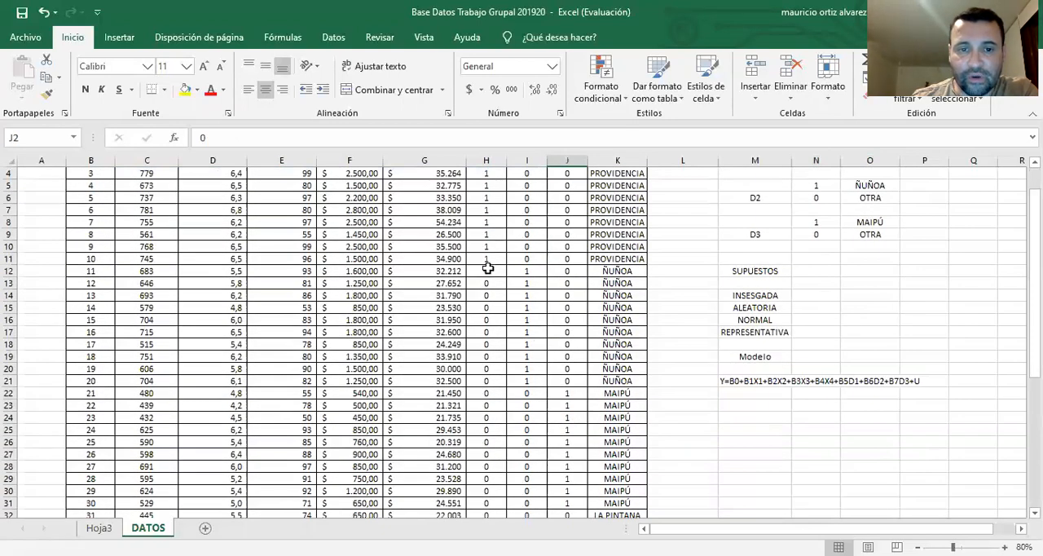
click(487, 269)
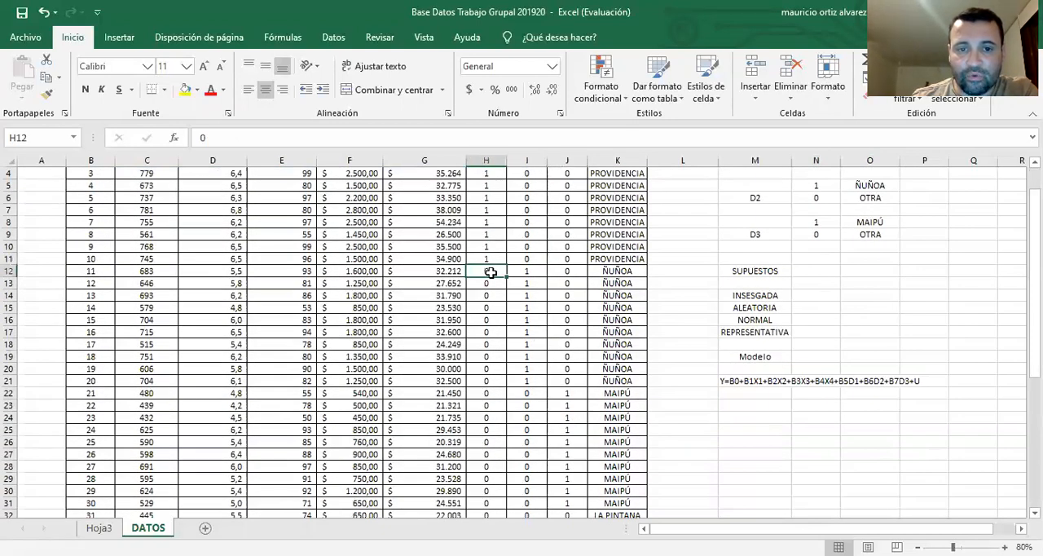
click(535, 272)
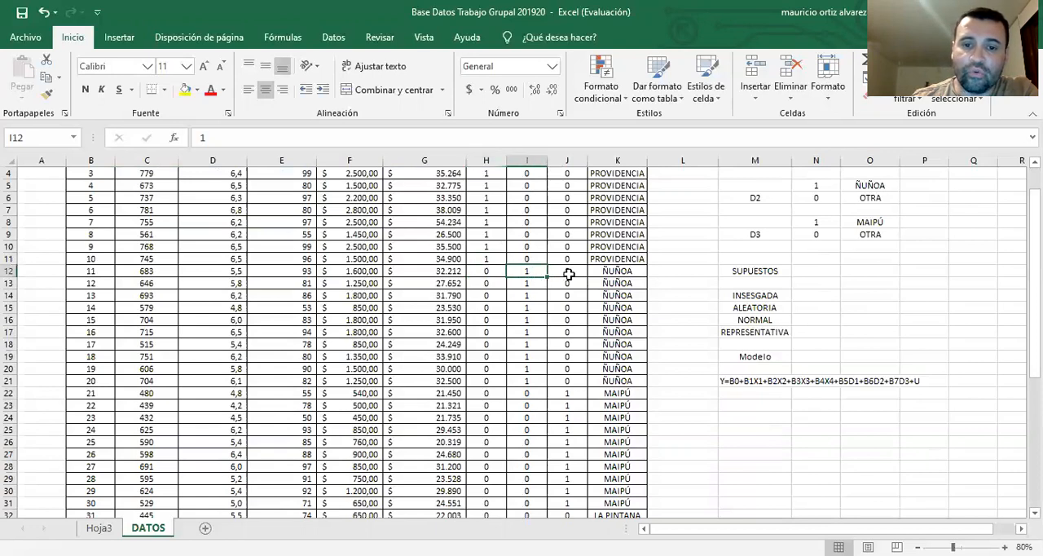
click(572, 272)
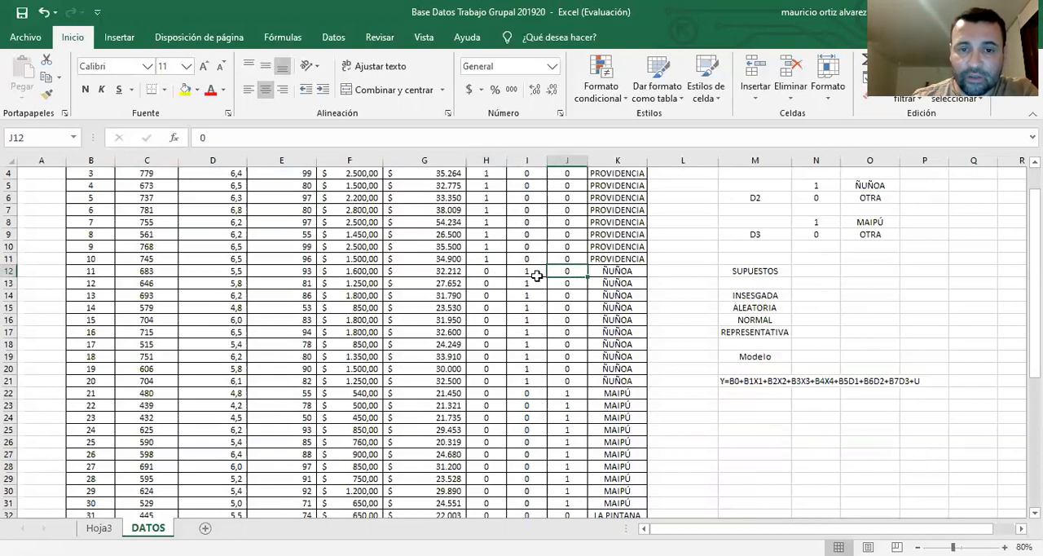
Examine how D1, D2 and D3 are coded in the first MAIPÚ and LA PINTANA rows of the data table
scroll(503, 305, down, 2)
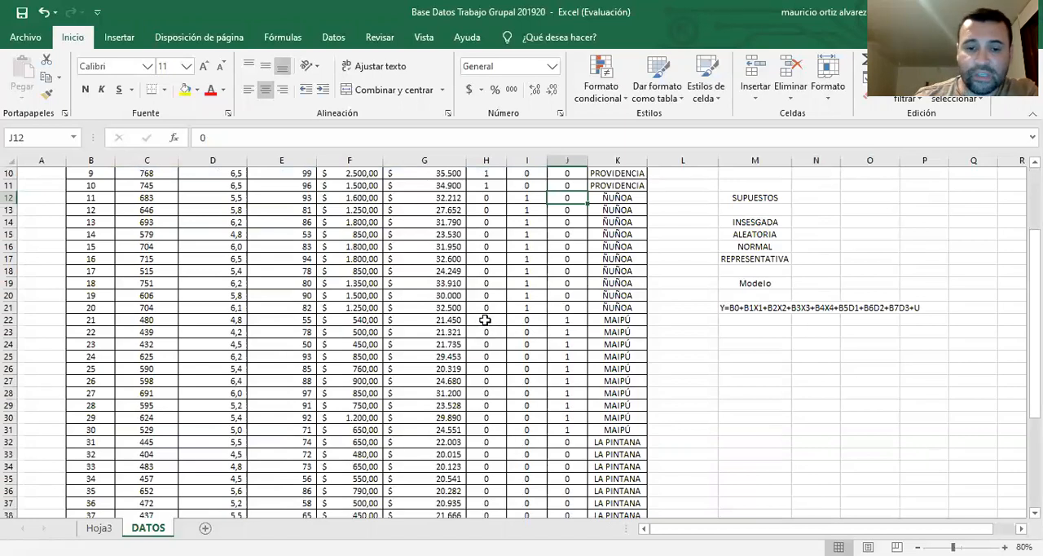
click(484, 321)
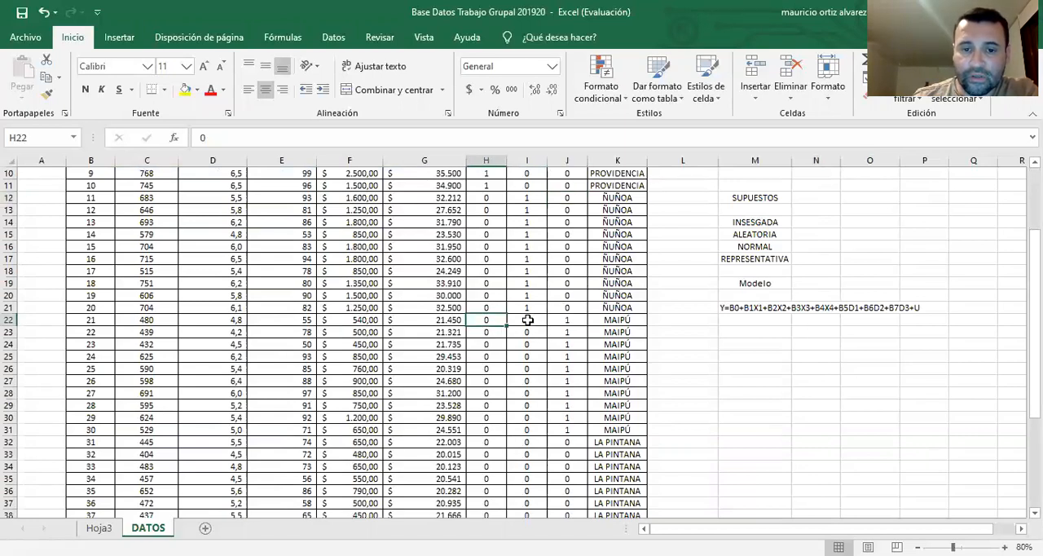
click(528, 321)
click(579, 321)
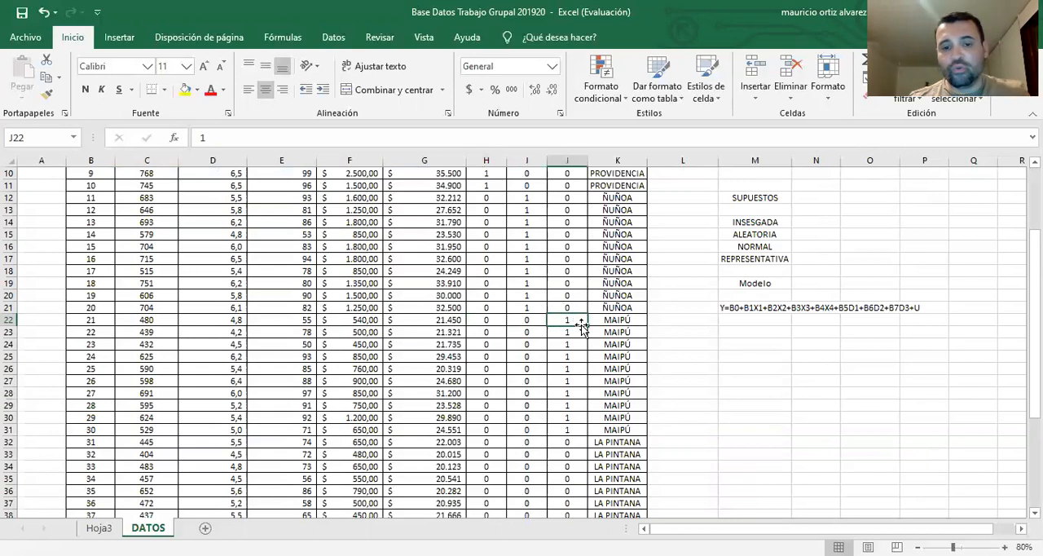
scroll(591, 342, down, 2)
scroll(522, 387, down, 2)
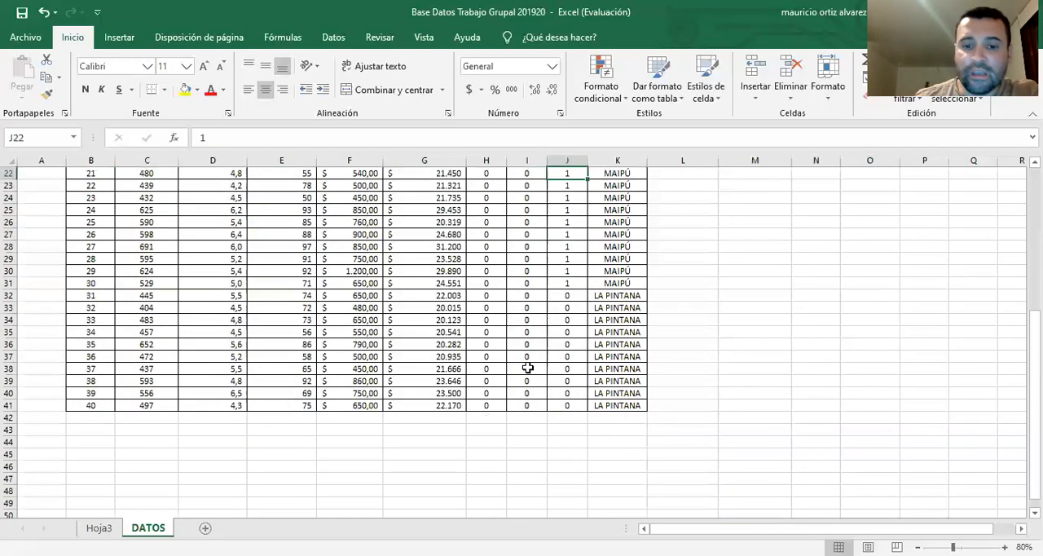
click(489, 296)
click(522, 295)
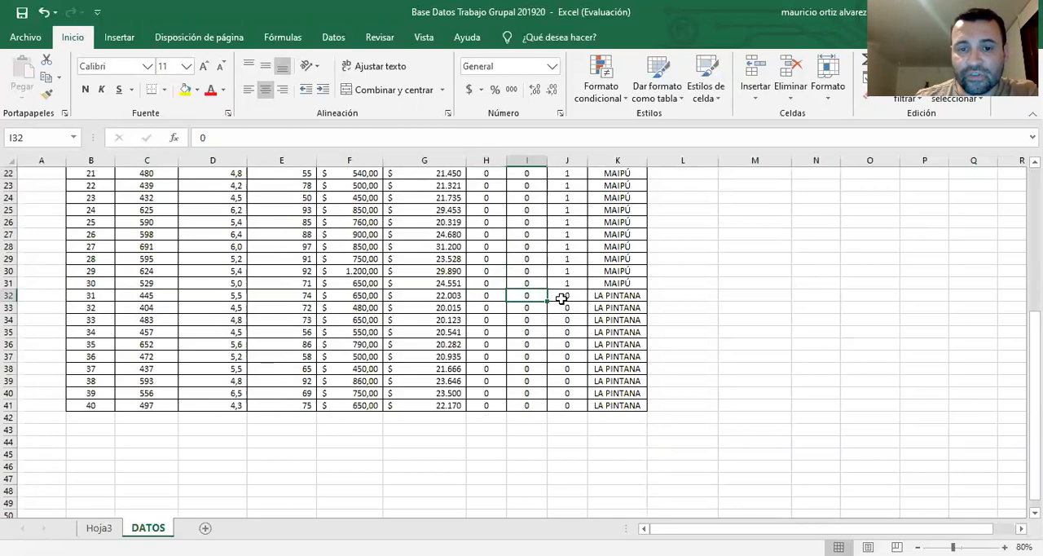
click(562, 298)
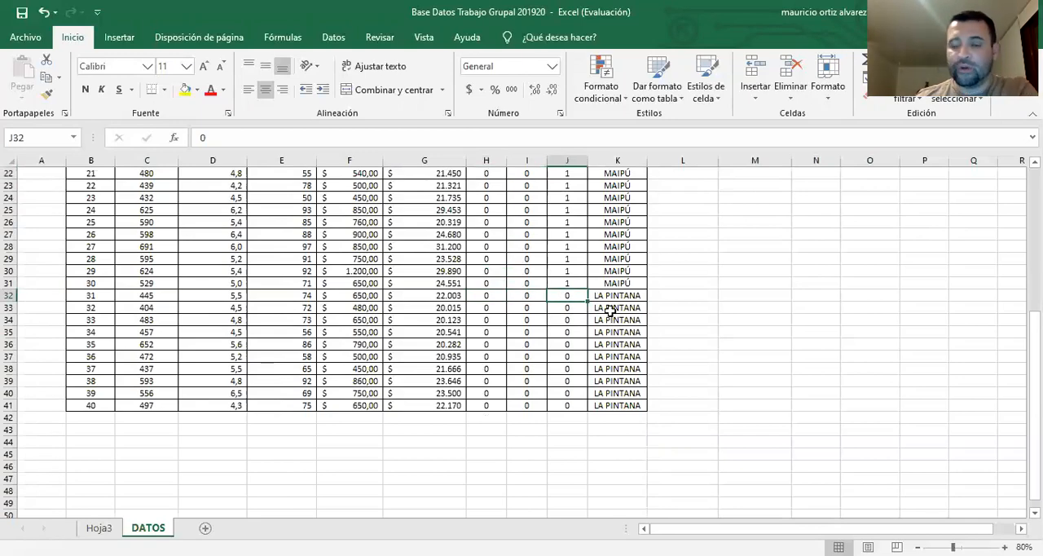
scroll(610, 311, up, 7)
scroll(619, 311, down, 2)
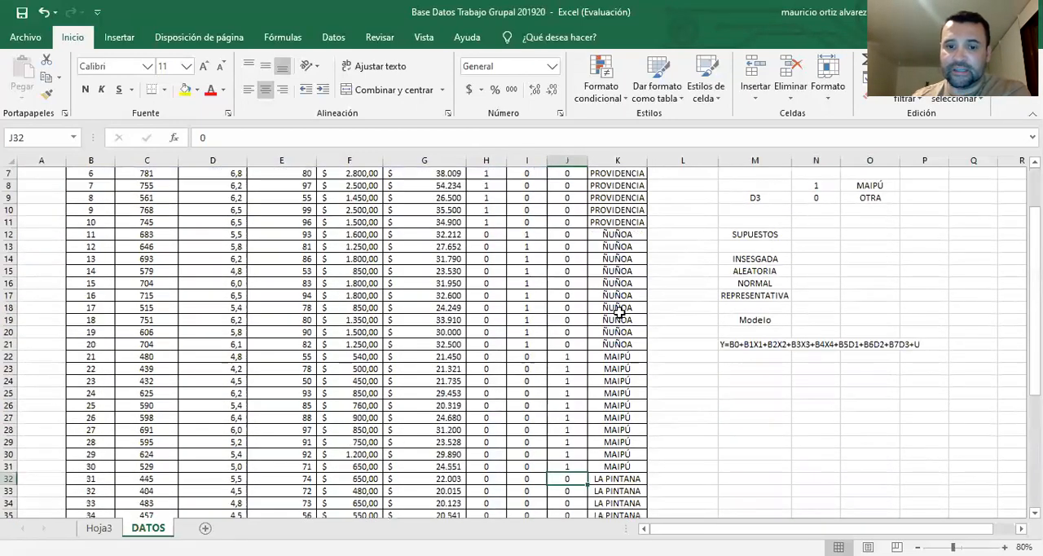
scroll(619, 310, down, 3)
scroll(622, 310, down, 3)
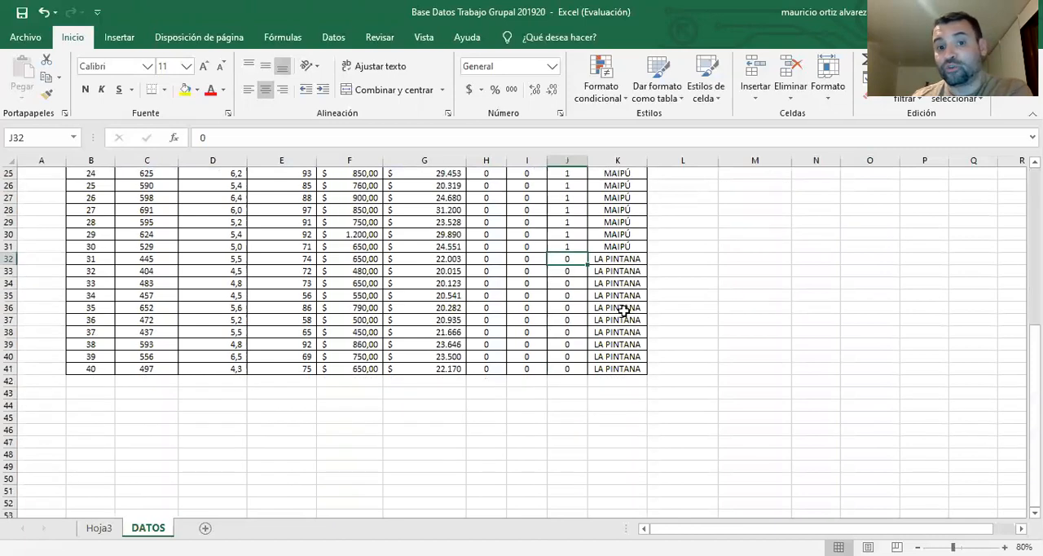
scroll(676, 322, up, 3)
scroll(673, 313, up, 2)
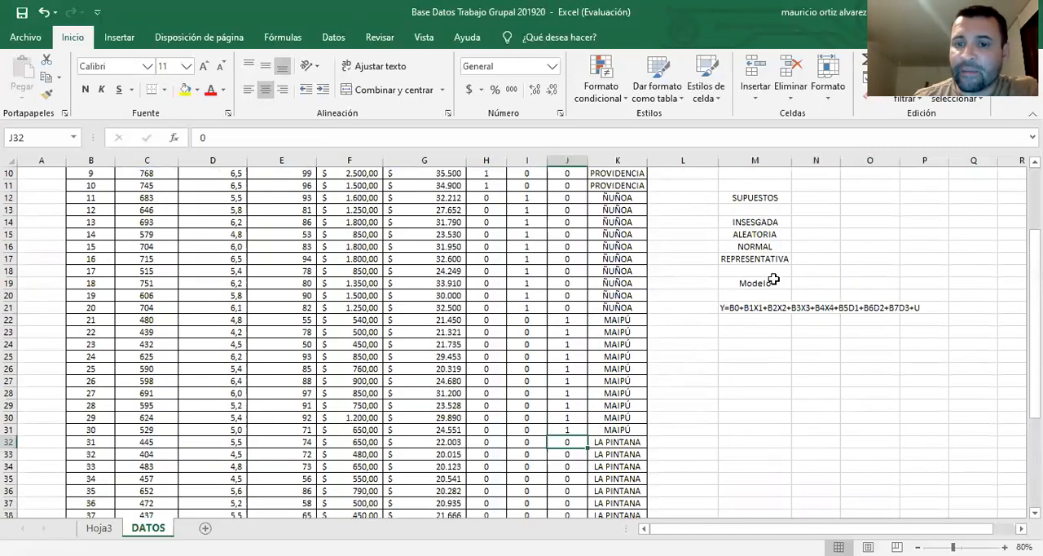
scroll(693, 353, down, 2)
scroll(714, 353, up, 2)
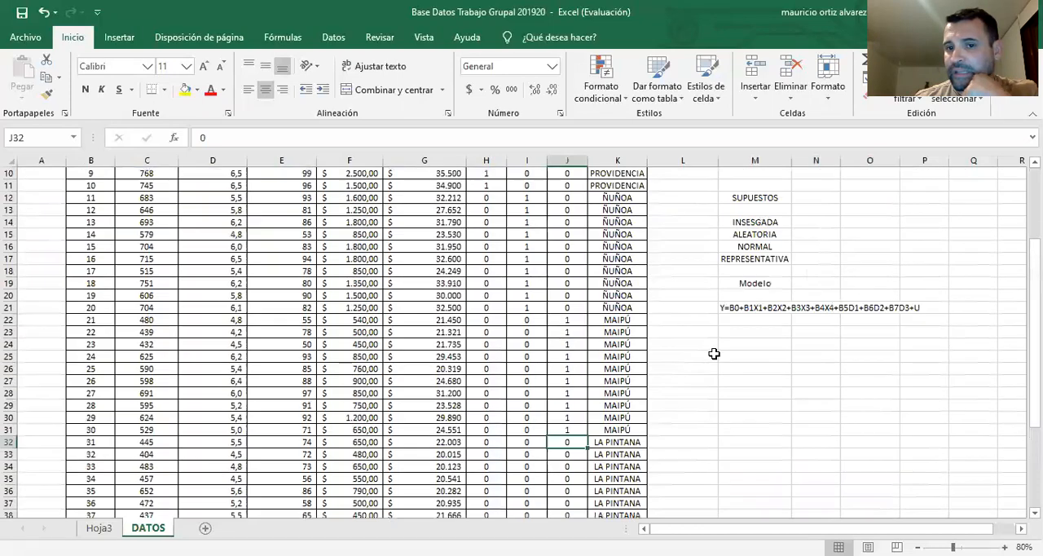
scroll(714, 353, up, 3)
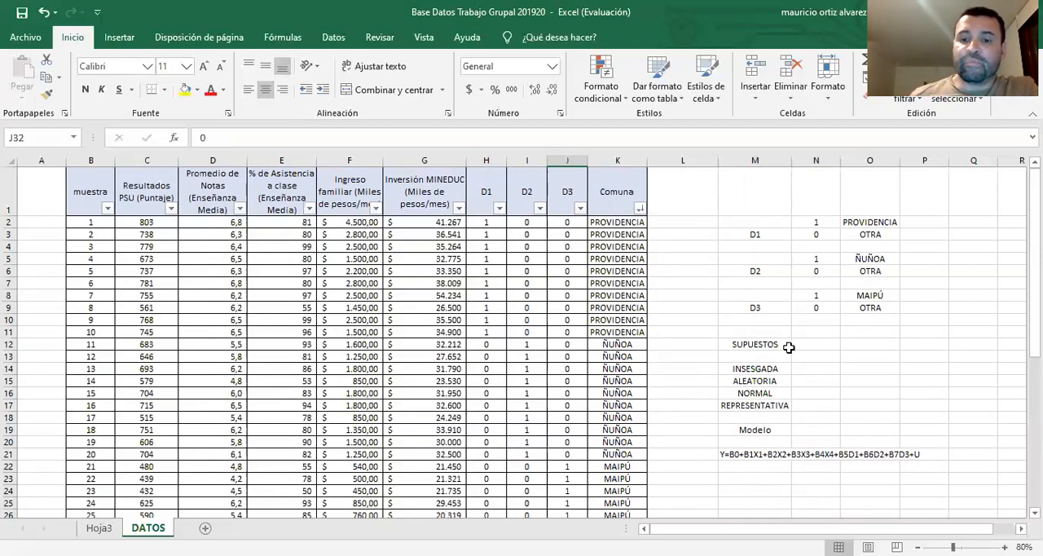
Highlight the SUPUESTOS heading in cell M12 with a yellow fill
scroll(786, 349, down, 2)
click(769, 237)
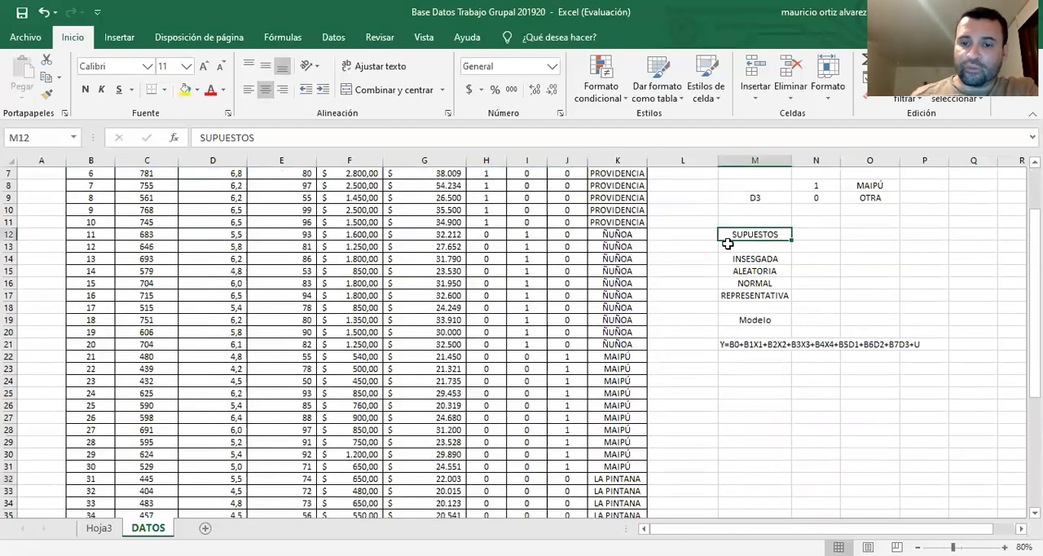
click(185, 91)
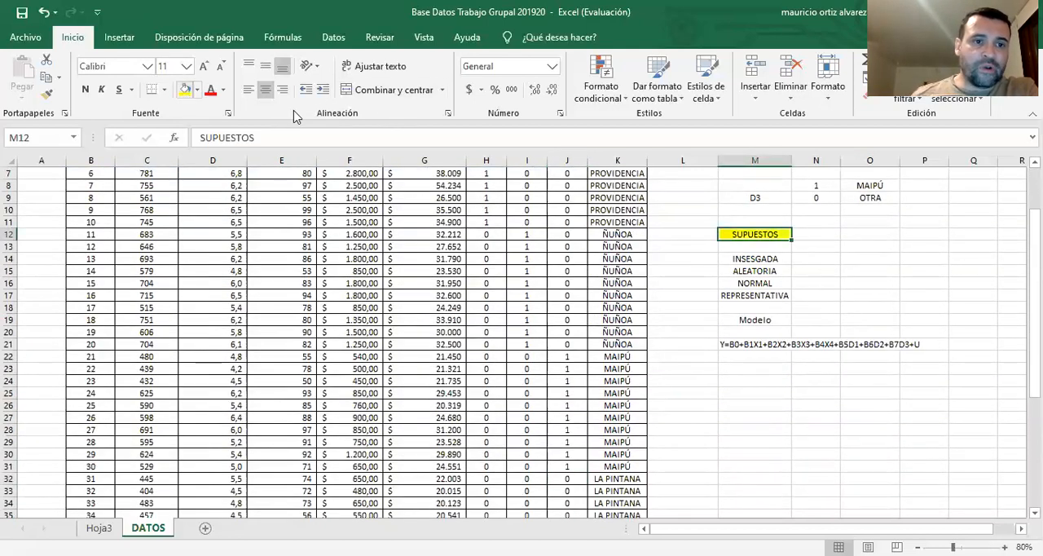
Review the sample assumptions listed under SUPUESTOS: INSESGADA, ALEATORIA, NORMAL and REPRESENTATIVA
click(766, 261)
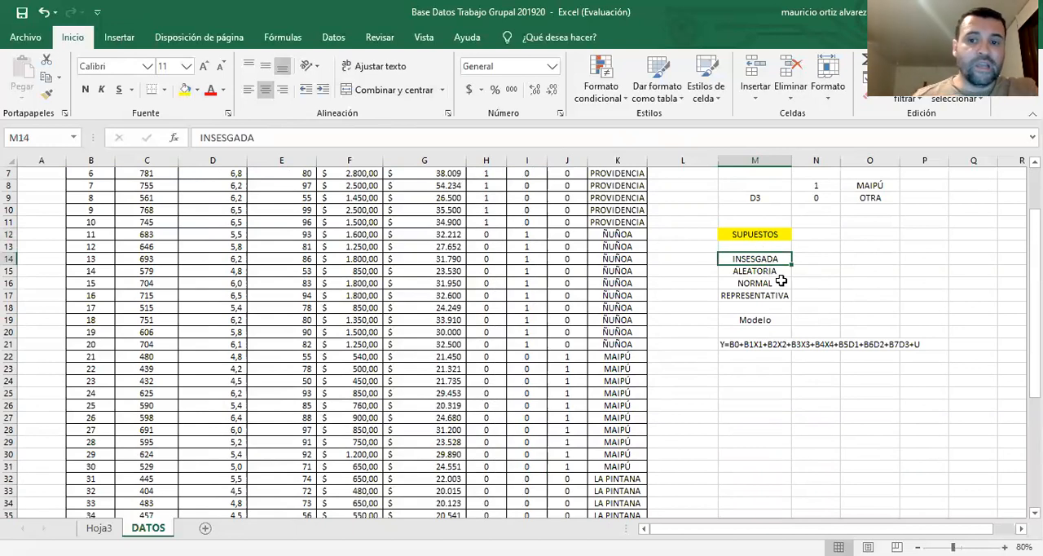
click(769, 272)
click(771, 285)
click(776, 298)
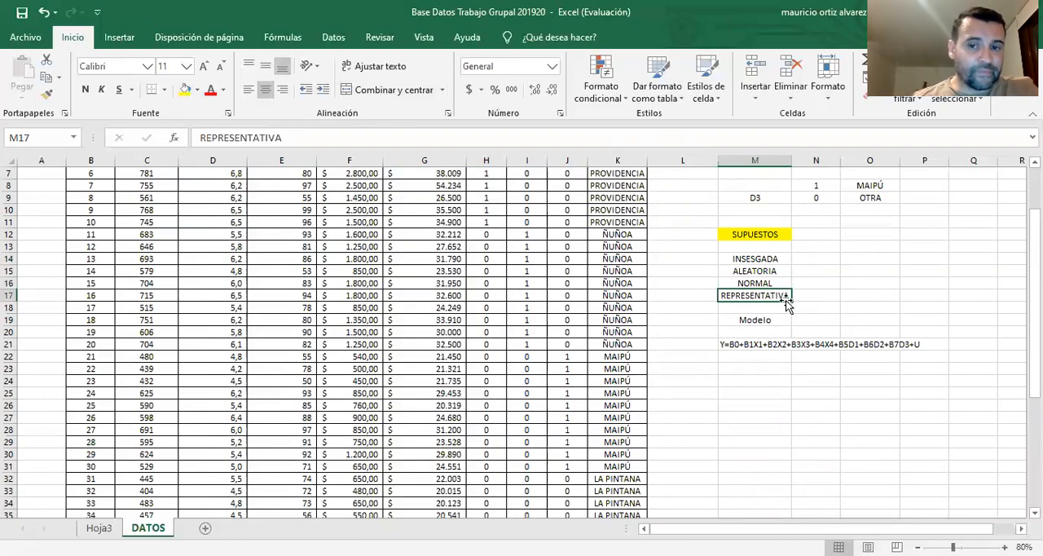
scroll(787, 303, down, 1)
scroll(786, 299, up, 2)
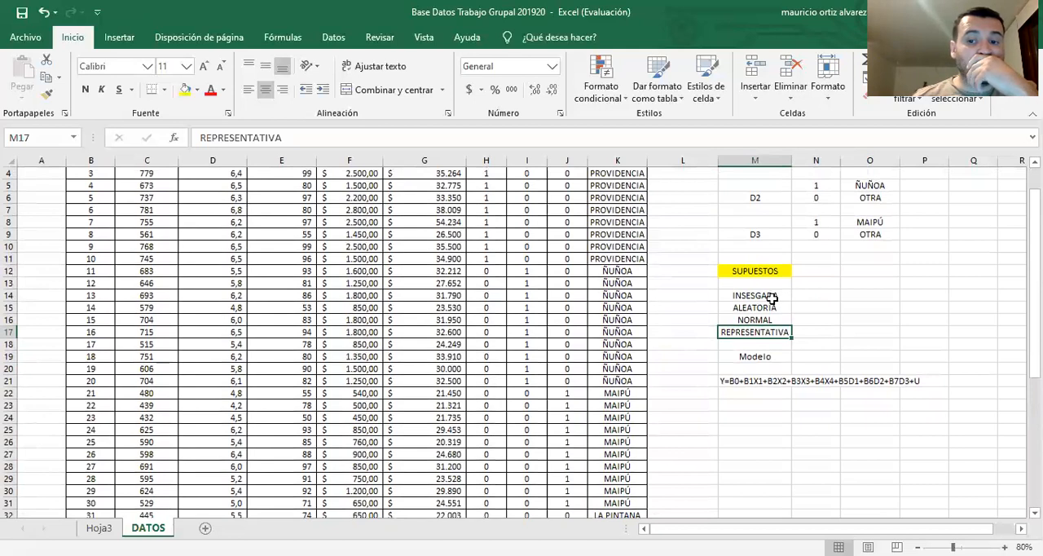
click(771, 297)
click(770, 307)
click(762, 320)
click(766, 298)
click(767, 307)
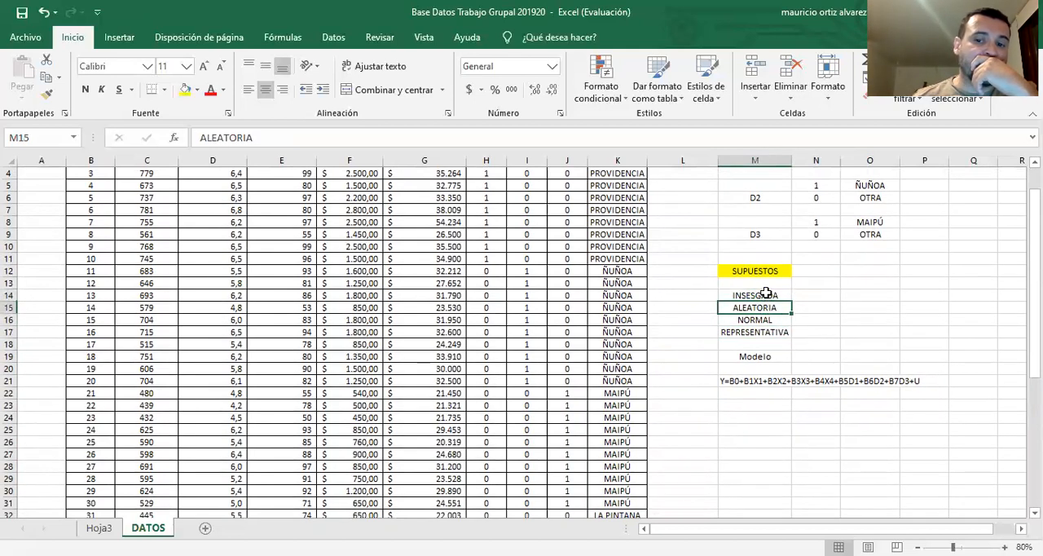
Go over the four assumptions in cells M14 to M17 one by one, from INSESGADA to REPRESENTATIVA
click(766, 296)
click(771, 307)
click(766, 320)
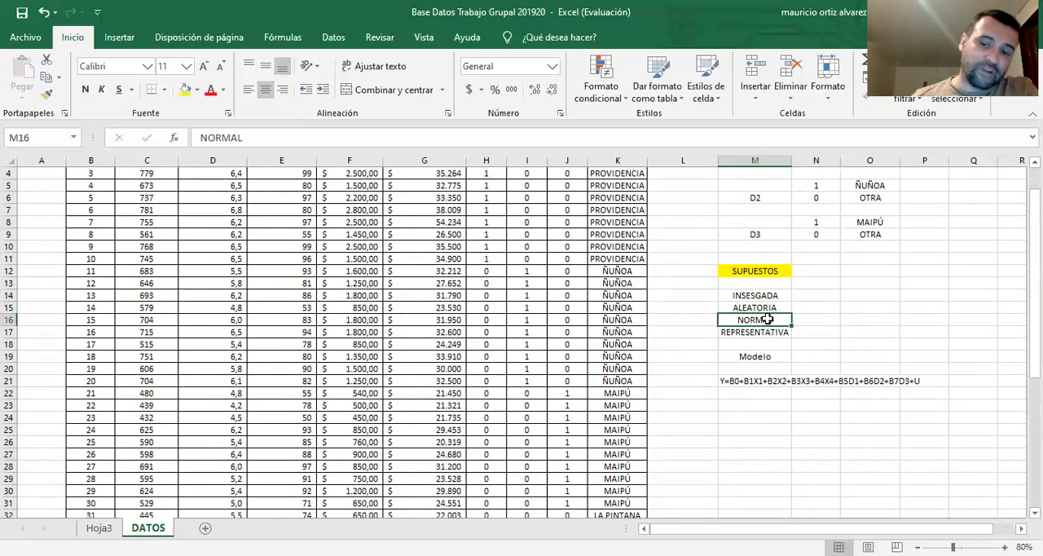
click(771, 332)
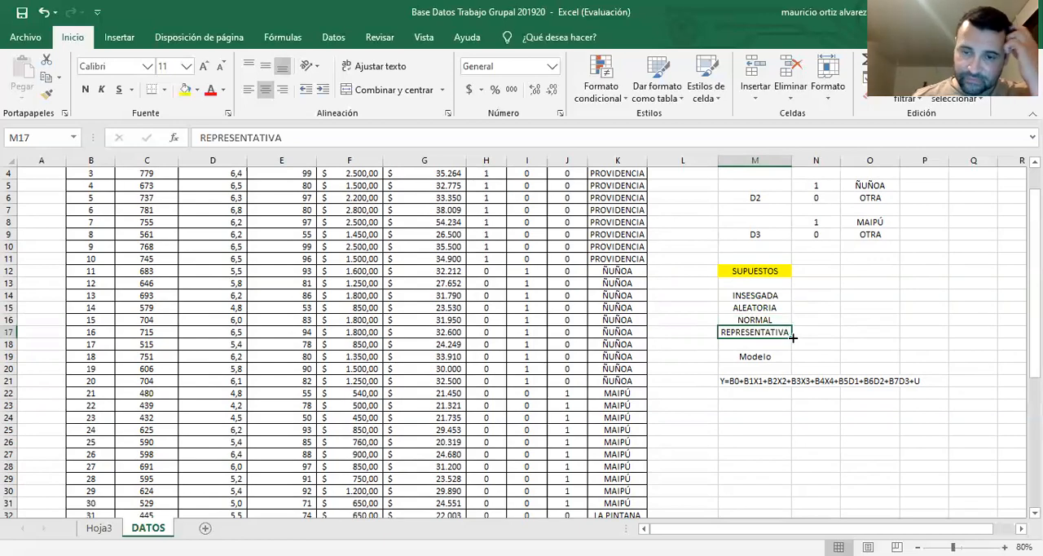
scroll(792, 336, down, 2)
scroll(790, 337, up, 1)
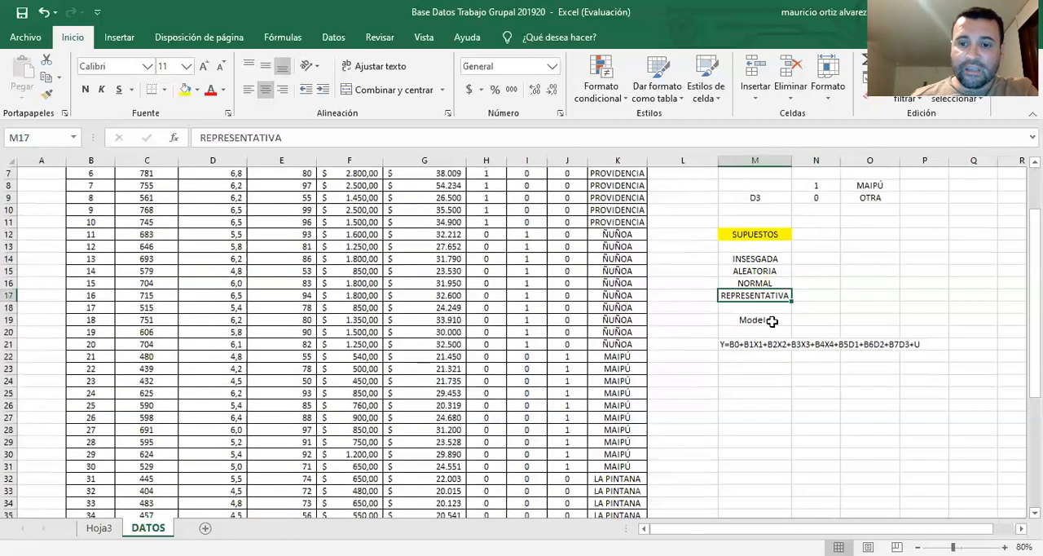
Highlight the Modelo heading in cell M19 with a yellow fill
click(772, 321)
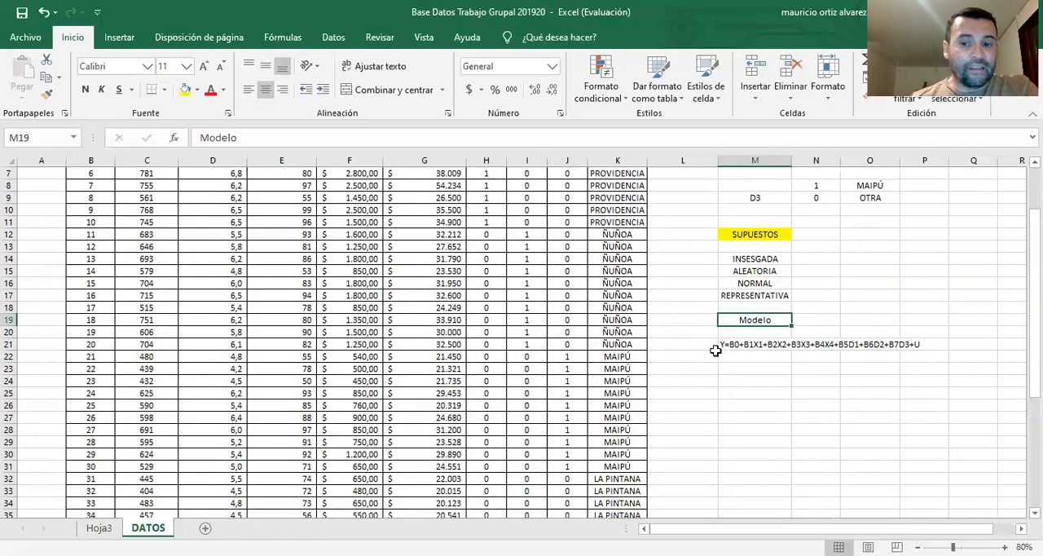
scroll(649, 352, up, 2)
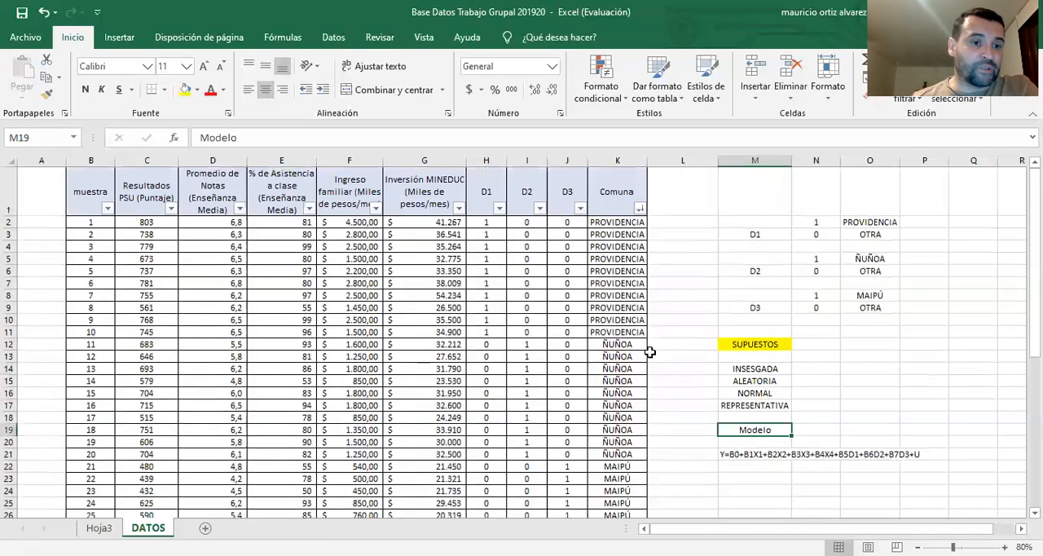
scroll(652, 351, down, 2)
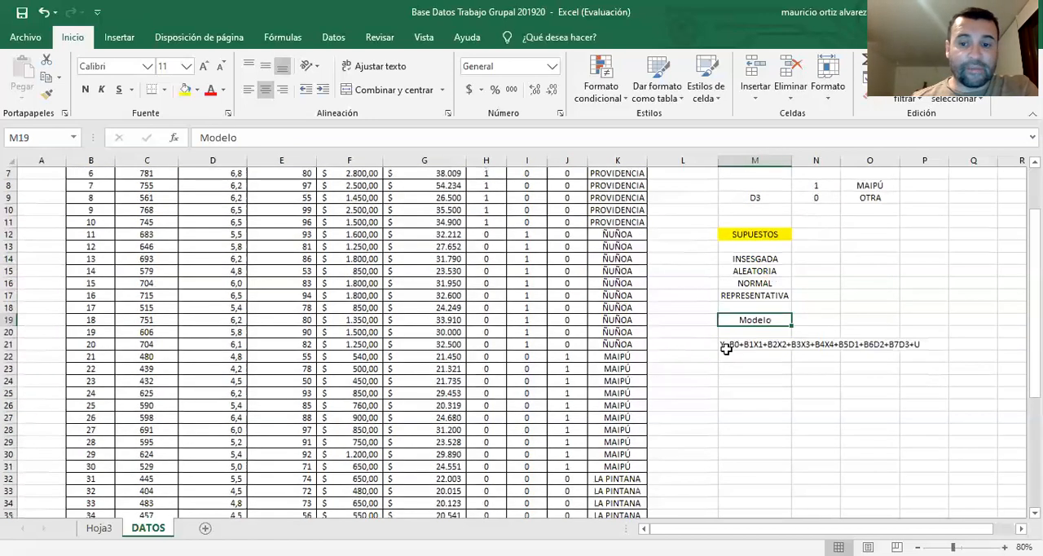
scroll(722, 344, down, 1)
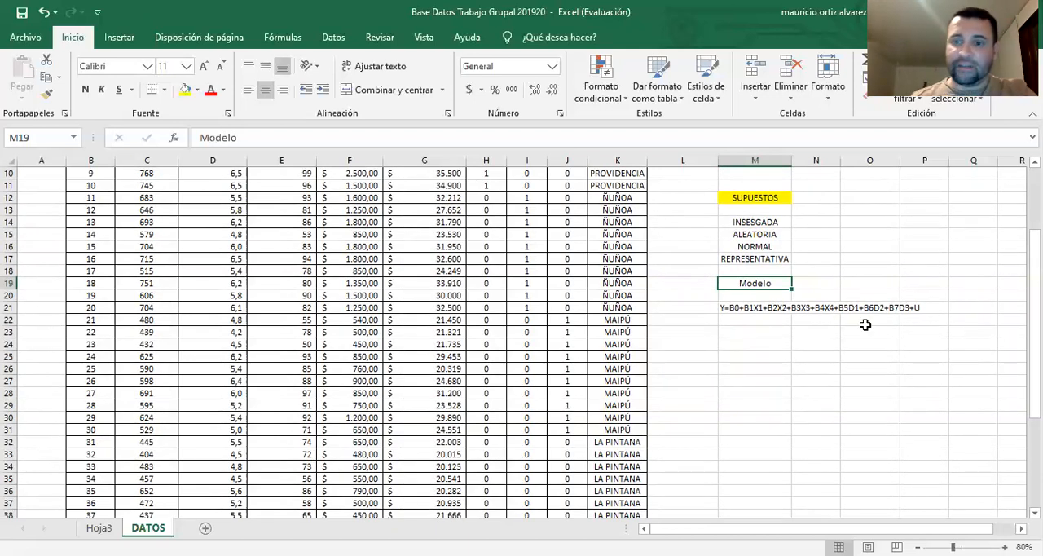
click(748, 311)
click(749, 287)
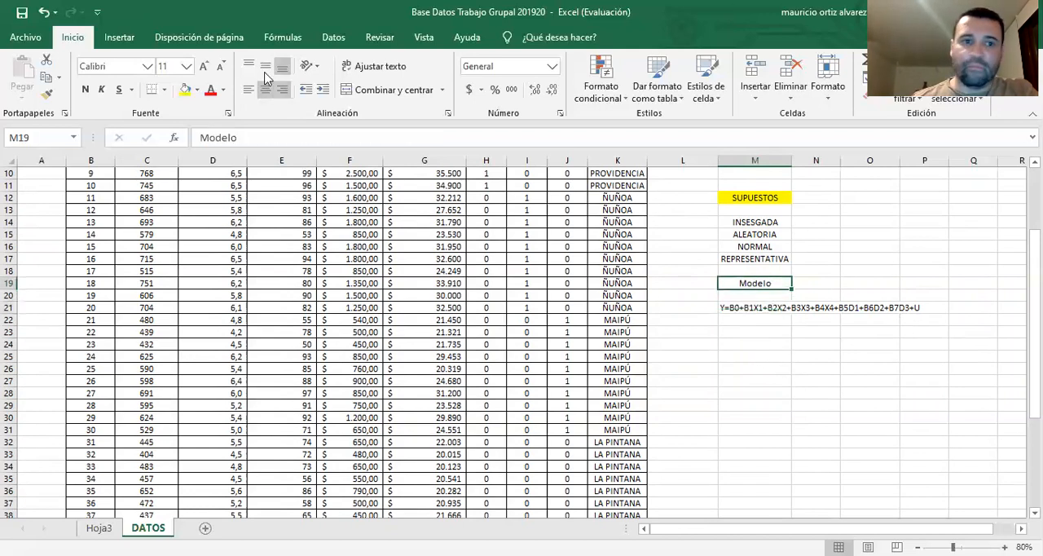
click(188, 89)
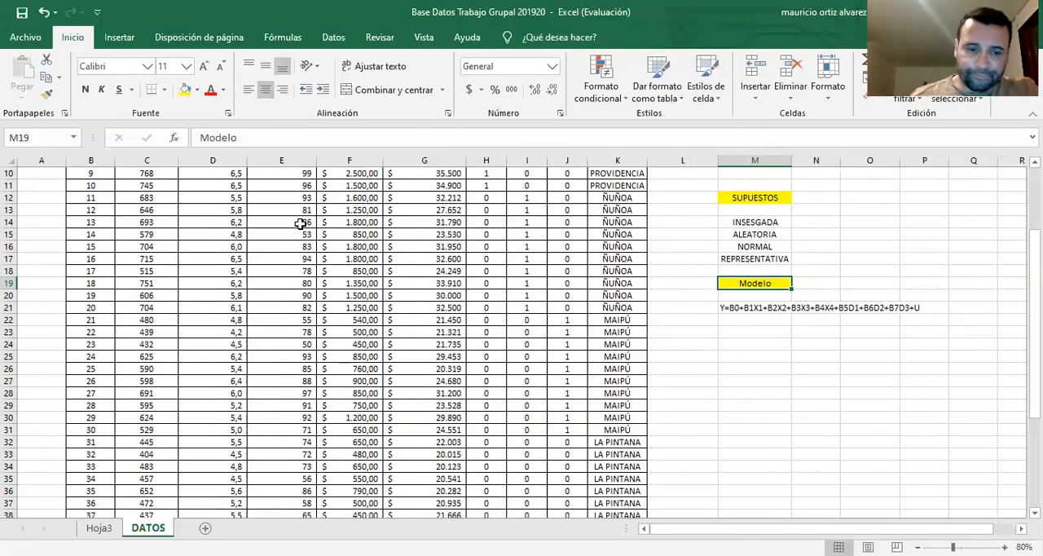
Examine the table's variable headers and how the D1, D2 and D3 columns encode the PROVIDENCIA rows
scroll(317, 277, up, 3)
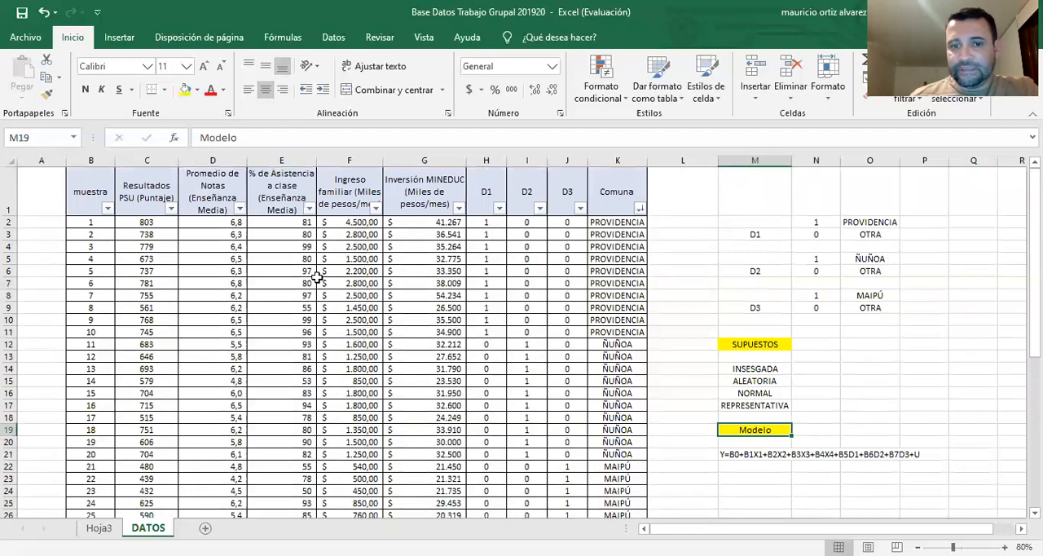
scroll(316, 277, down, 2)
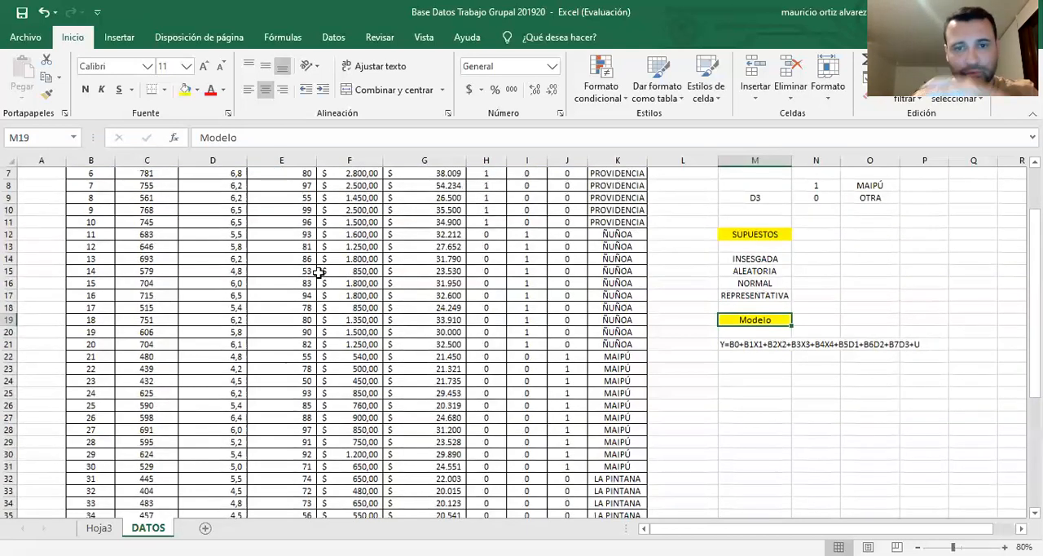
scroll(334, 271, up, 2)
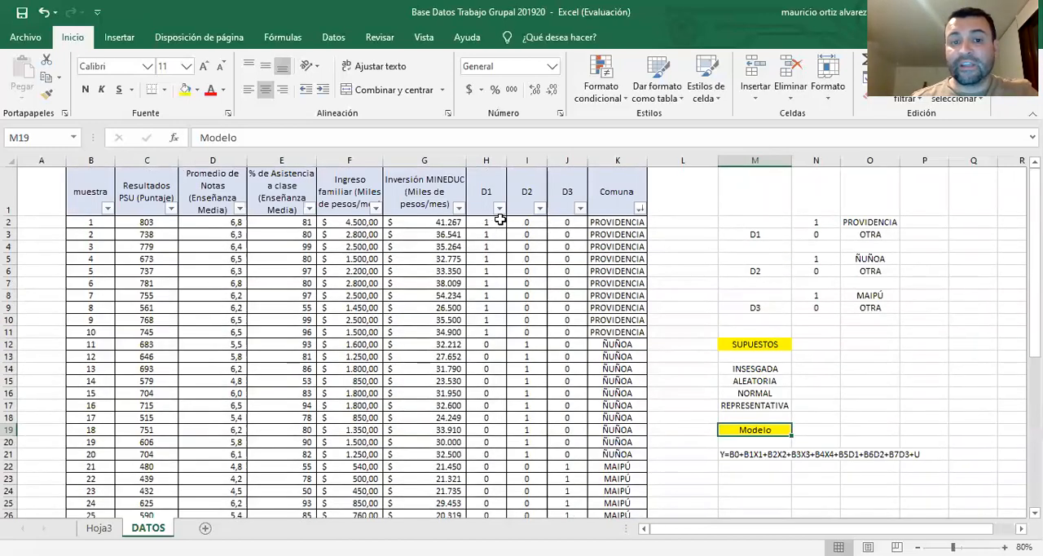
drag(74, 193, 527, 220)
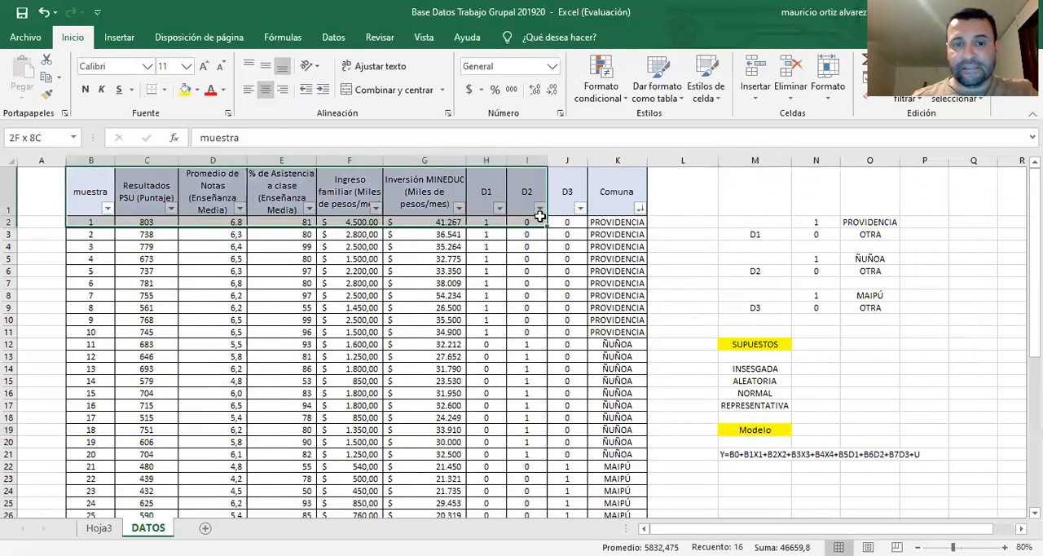
click(489, 202)
click(527, 197)
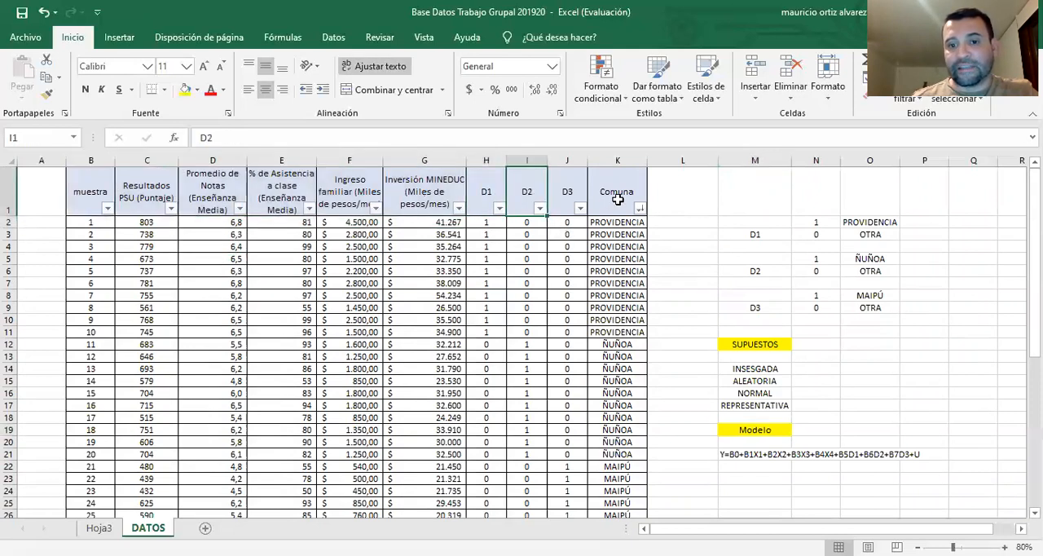
drag(622, 224, 618, 307)
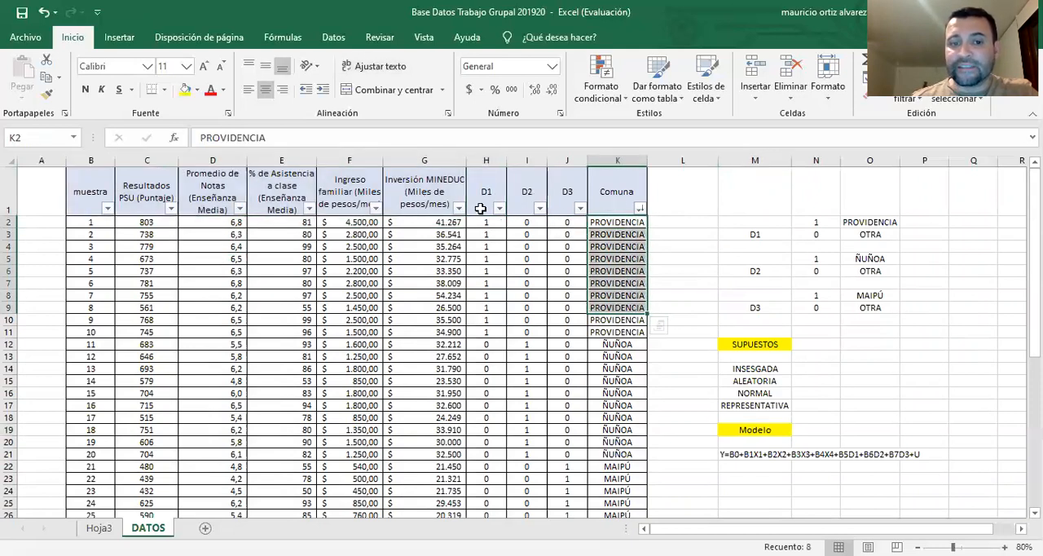
drag(487, 206, 550, 244)
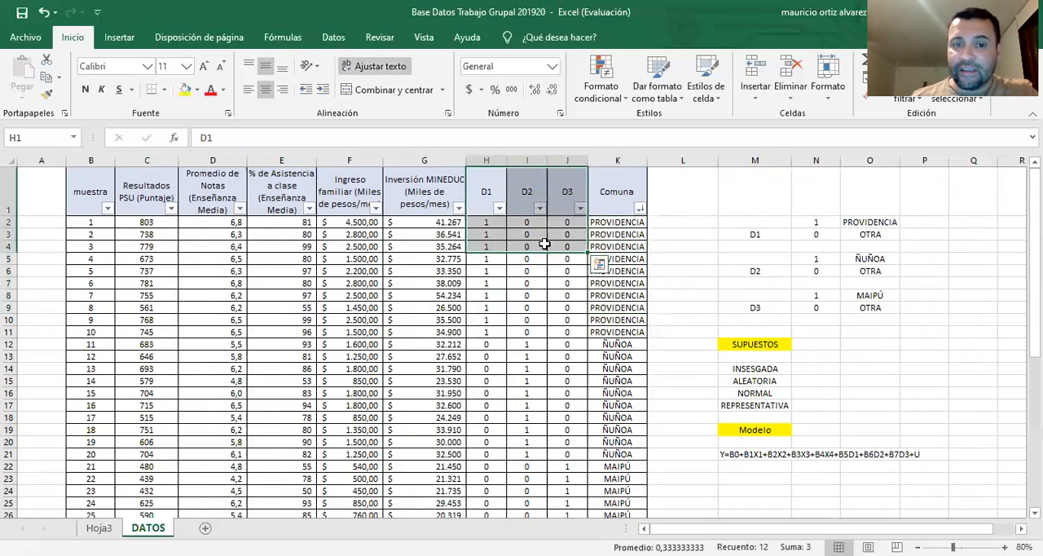
click(495, 223)
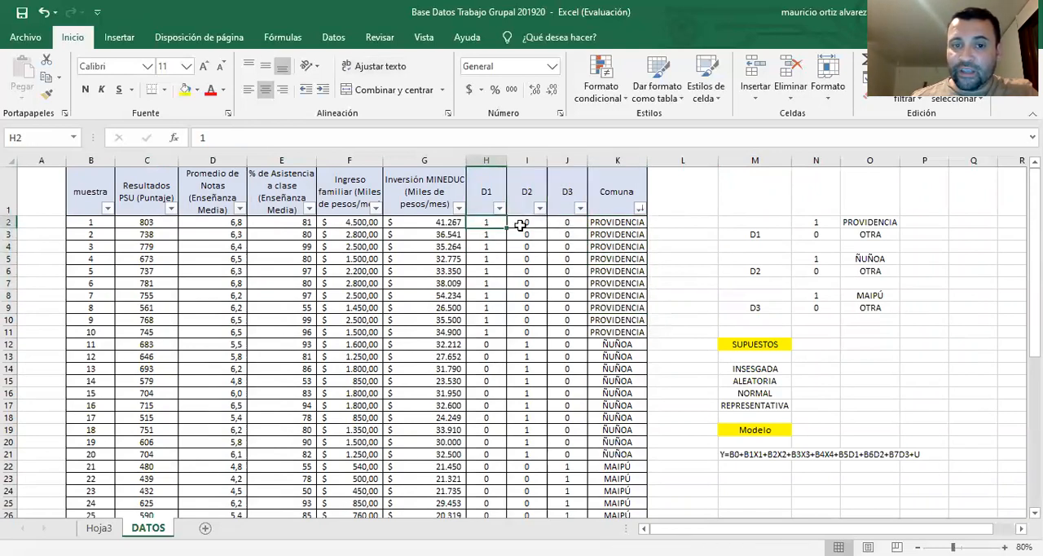
click(571, 225)
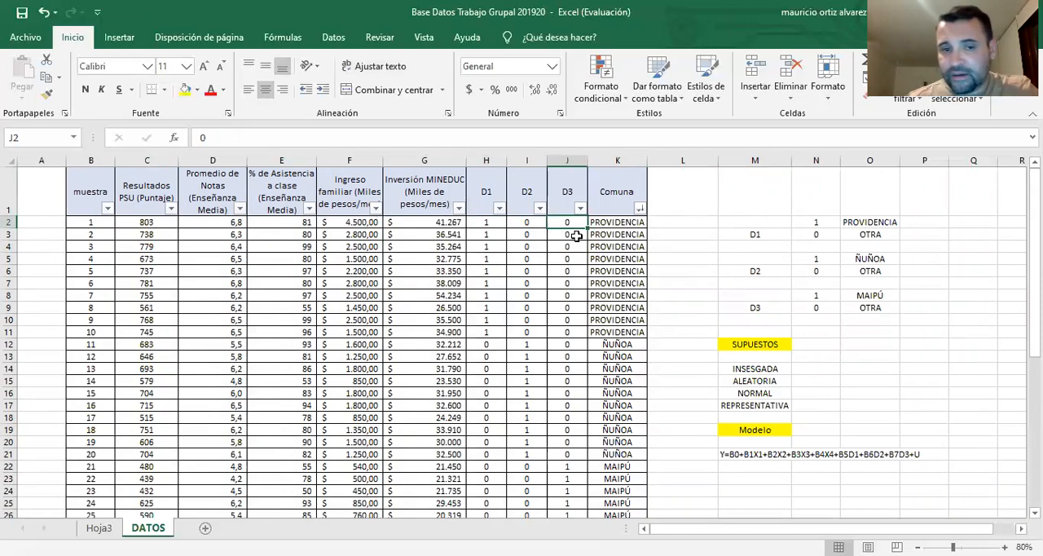
Review the Resultados PSU column and the four quantitative variable headers, from Promedio de Notas to Inversión MINEDUC
click(222, 221)
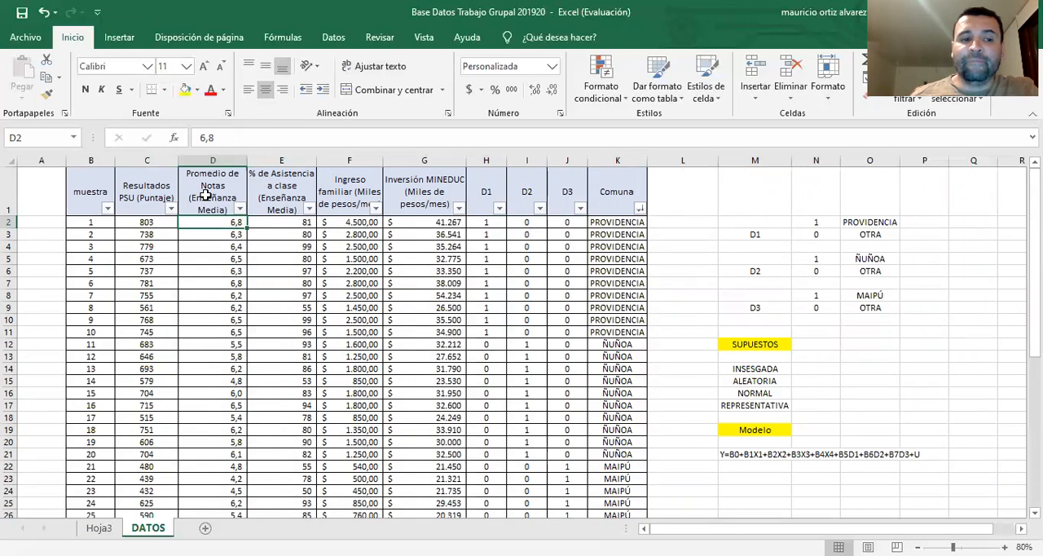
click(147, 192)
click(209, 199)
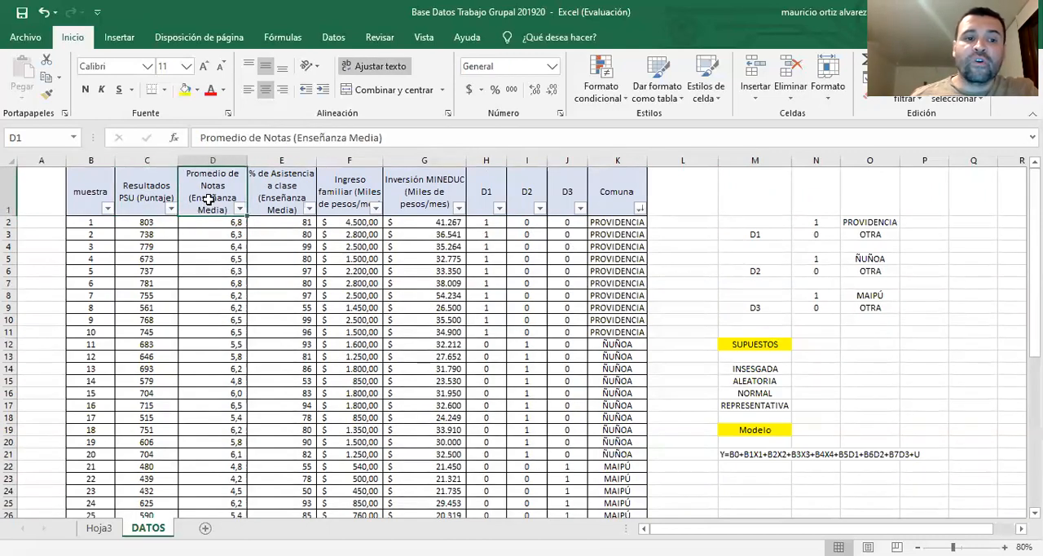
click(285, 208)
click(341, 204)
click(420, 200)
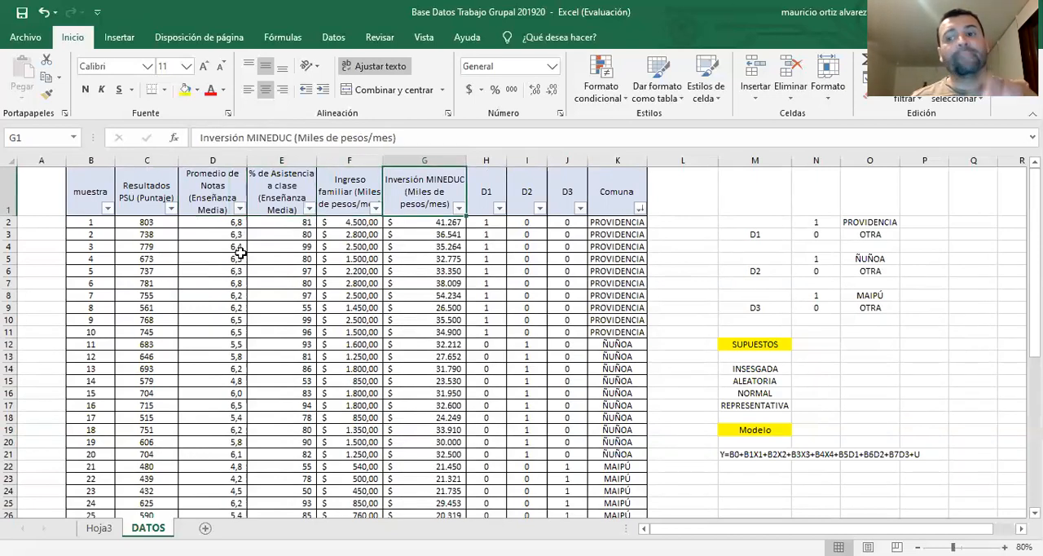
Pair Resultados PSU in turn with grade average, class attendance, family income and MINEDUC investment to consider each relationship
click(146, 196)
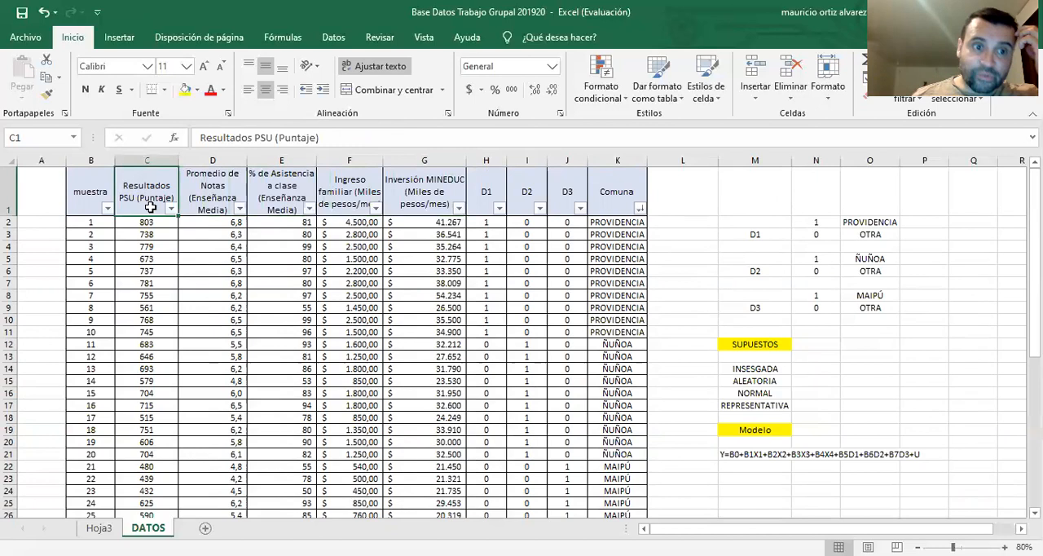
click(220, 197)
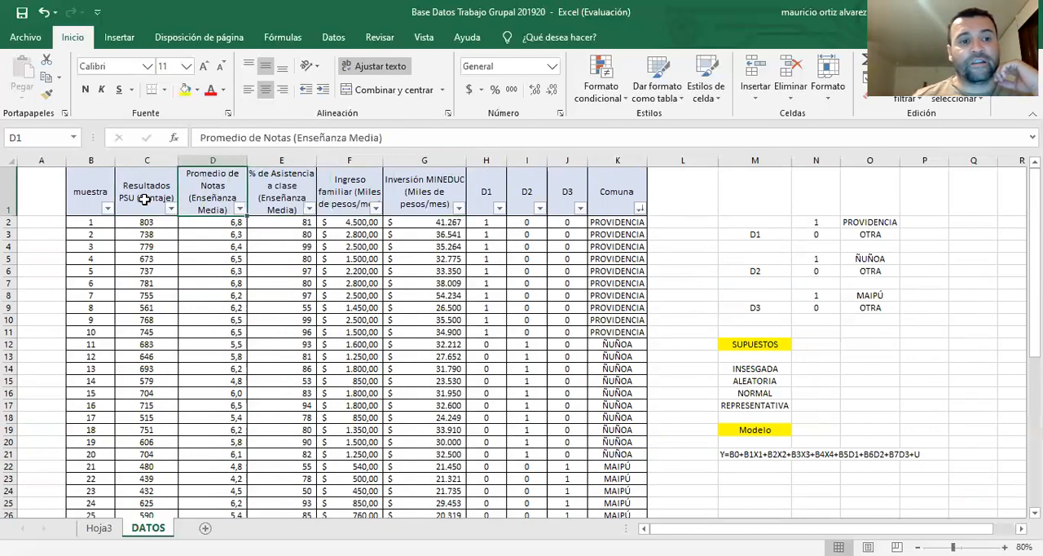
click(142, 201)
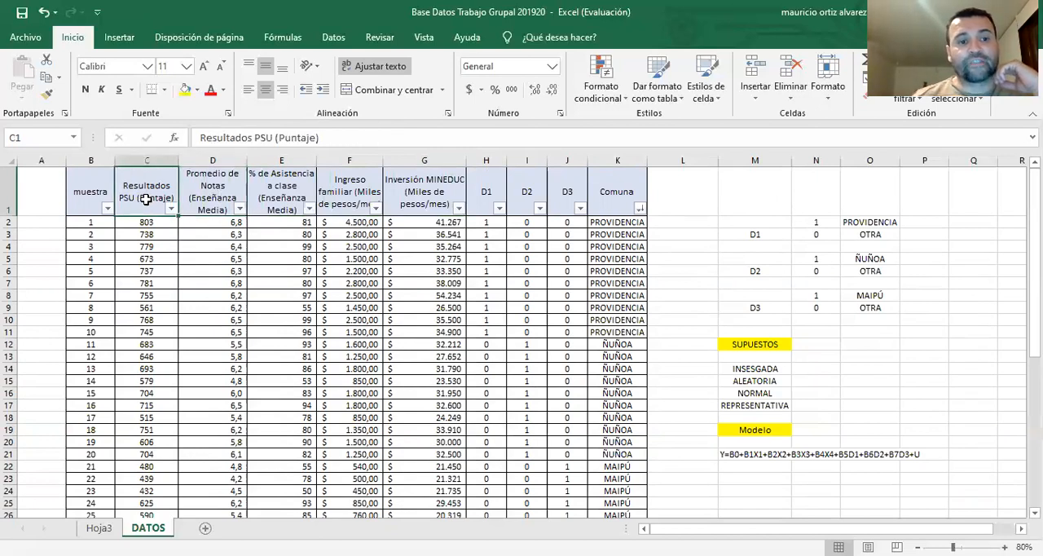
click(285, 204)
click(144, 194)
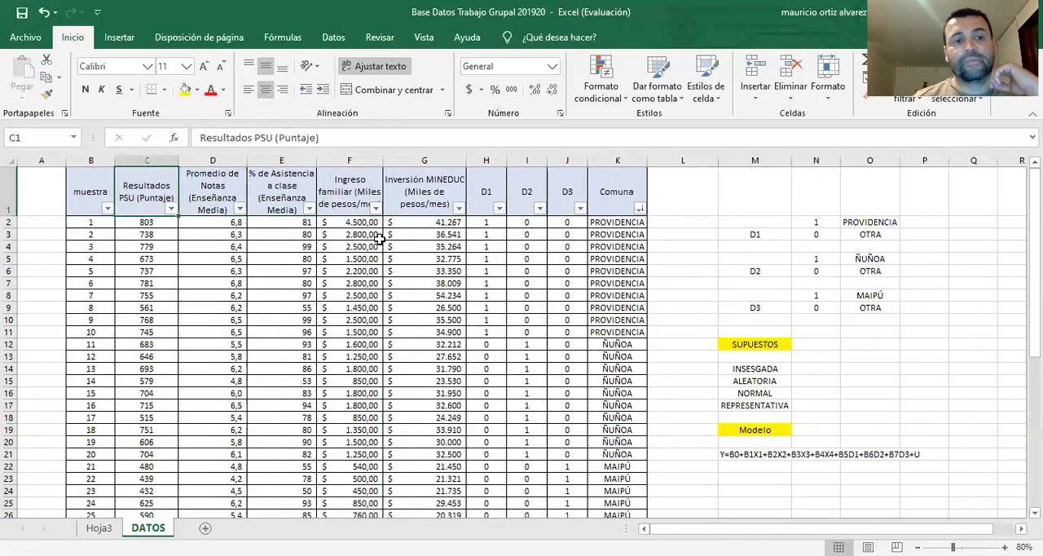
click(358, 194)
click(149, 199)
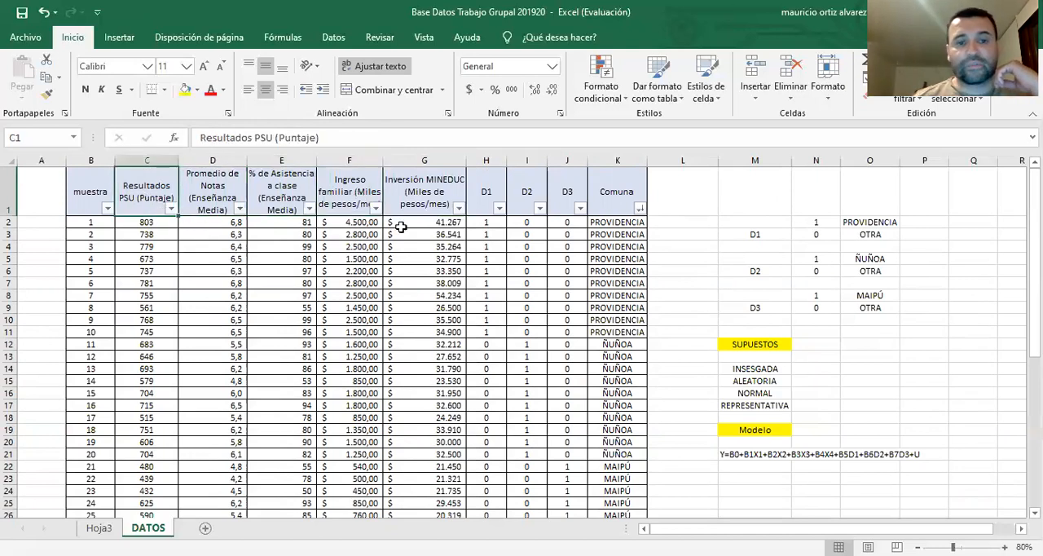
click(413, 198)
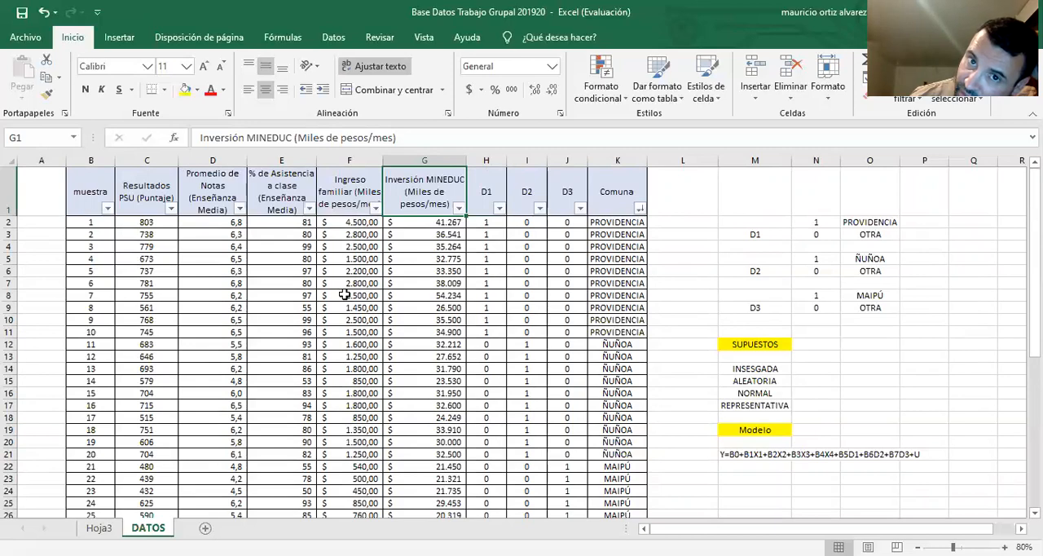
scroll(345, 295, down, 1)
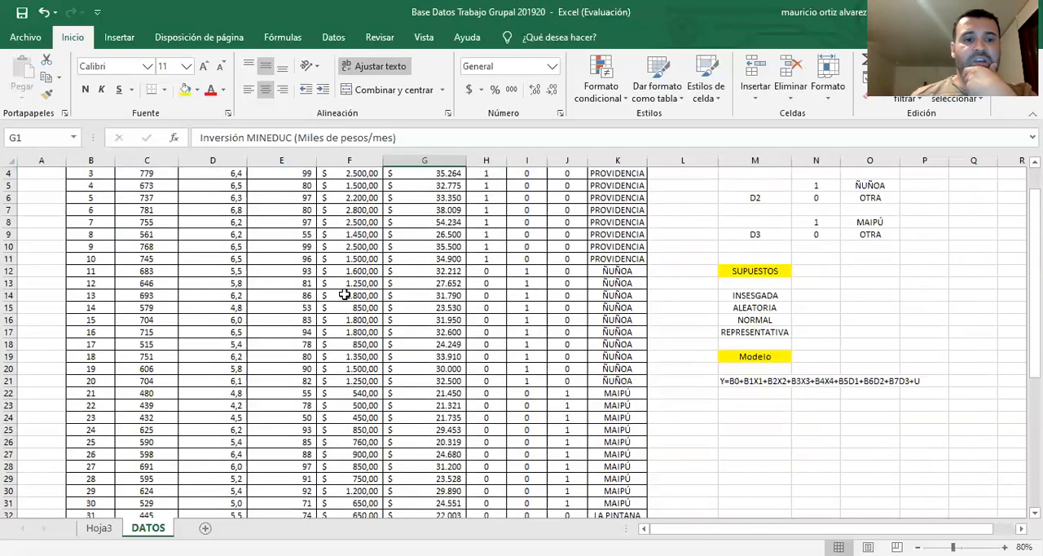
scroll(344, 295, down, 1)
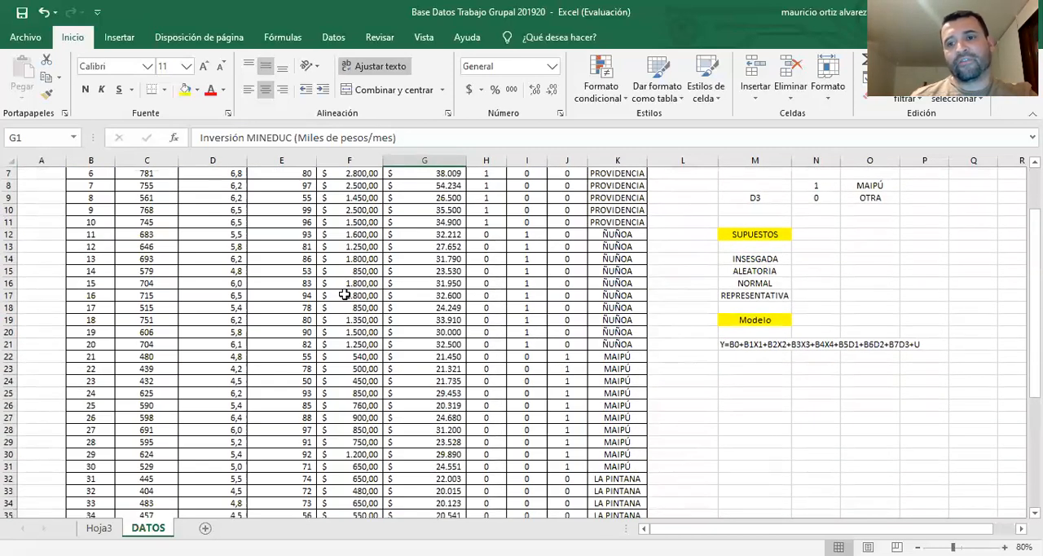
scroll(344, 294, up, 2)
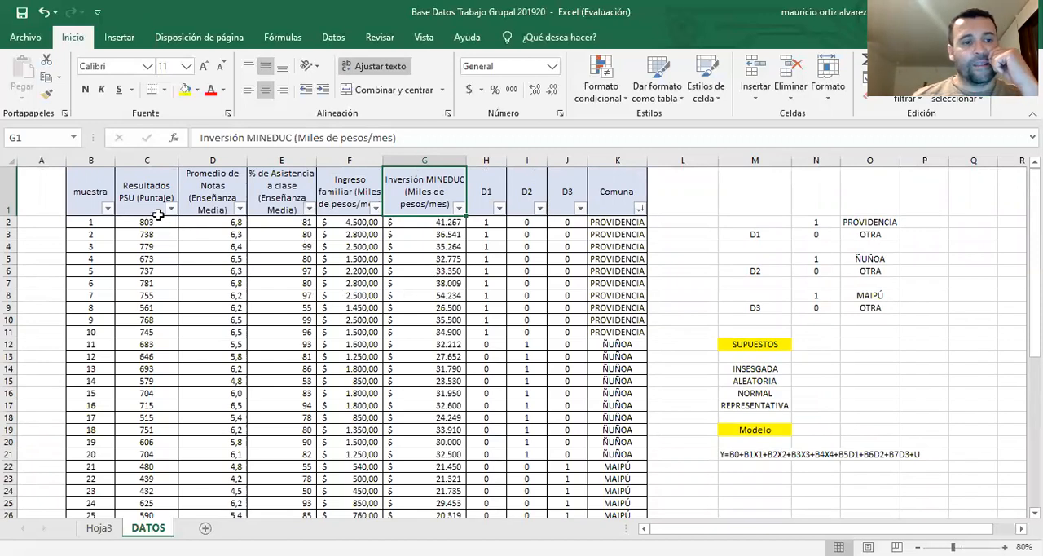
scroll(383, 338, down, 7)
scroll(380, 332, up, 7)
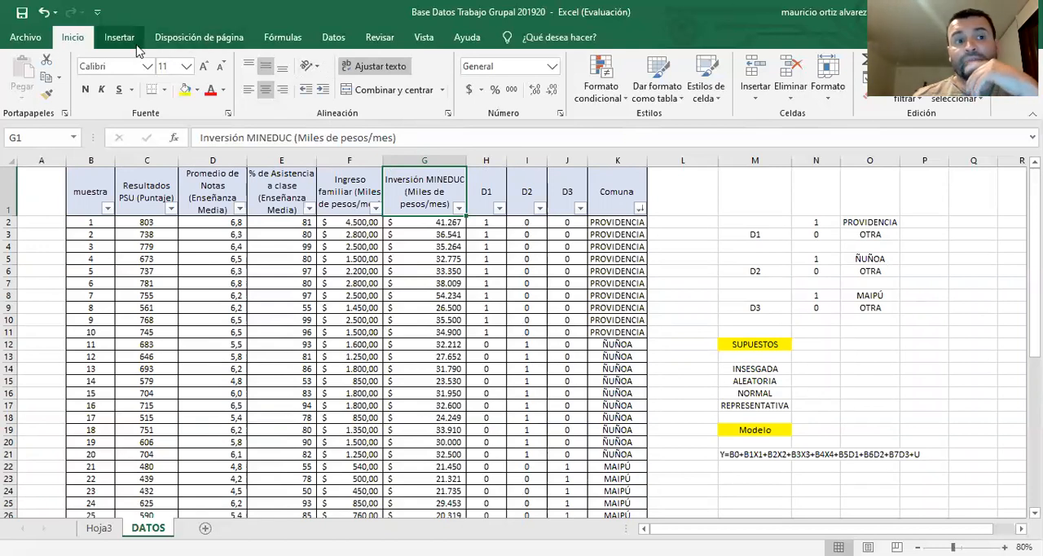
Look up the Regresión function in the Análisis de datos list and close the list without running it
click(333, 39)
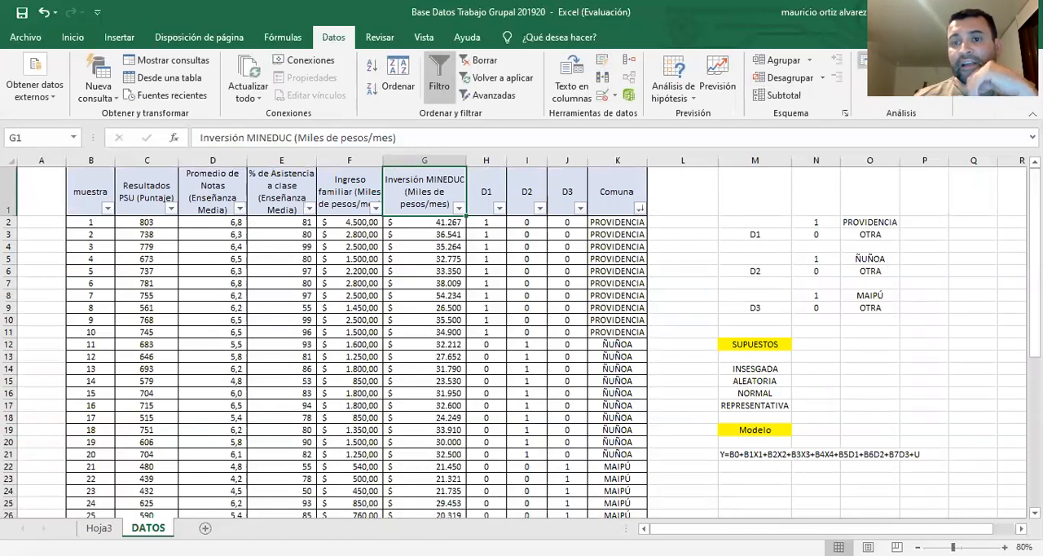
click(897, 61)
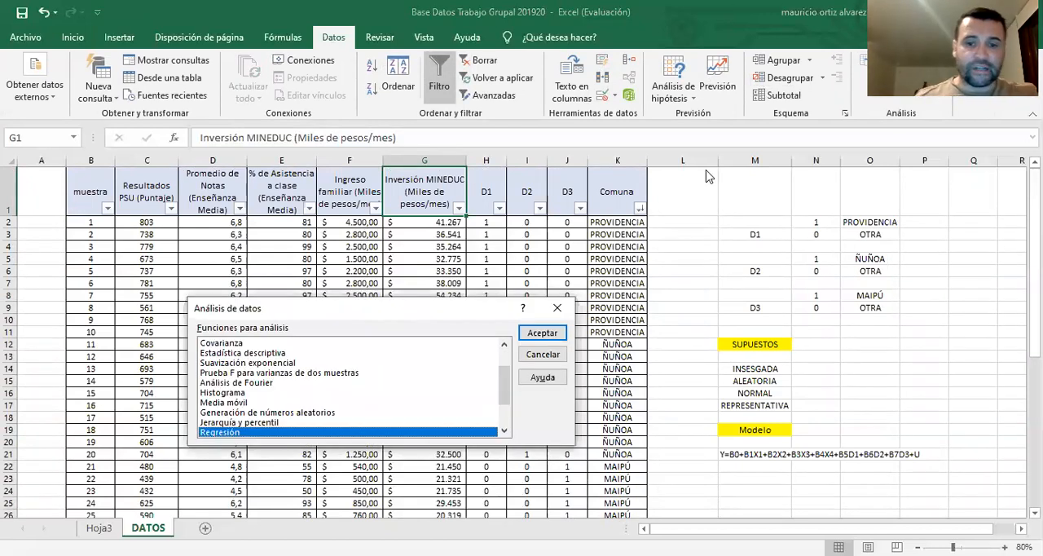
click(558, 309)
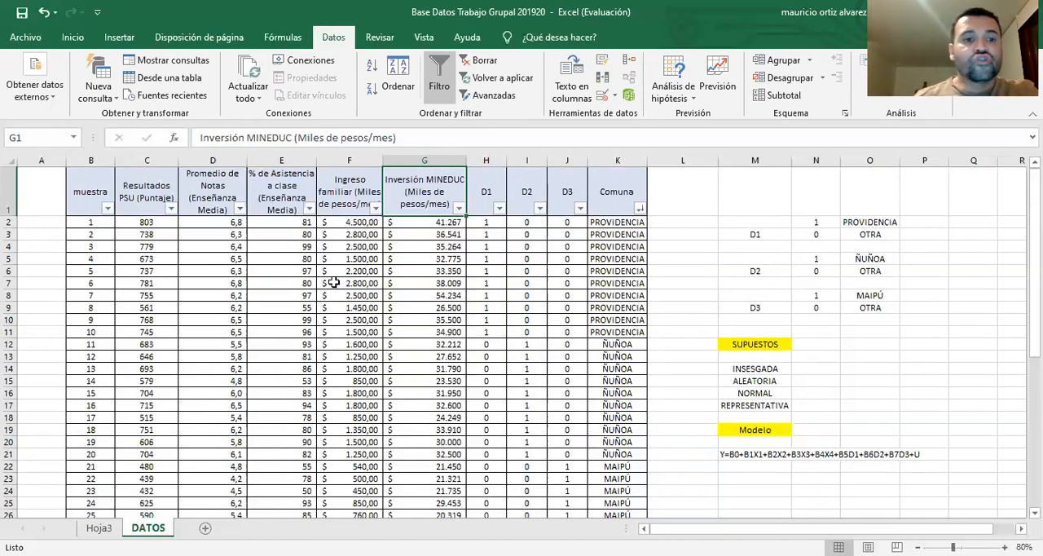
Fill the header cells from Resultados PSU to Inversión MINEDUC (C1:G1) with yellow
drag(227, 226, 426, 234)
drag(239, 198, 411, 195)
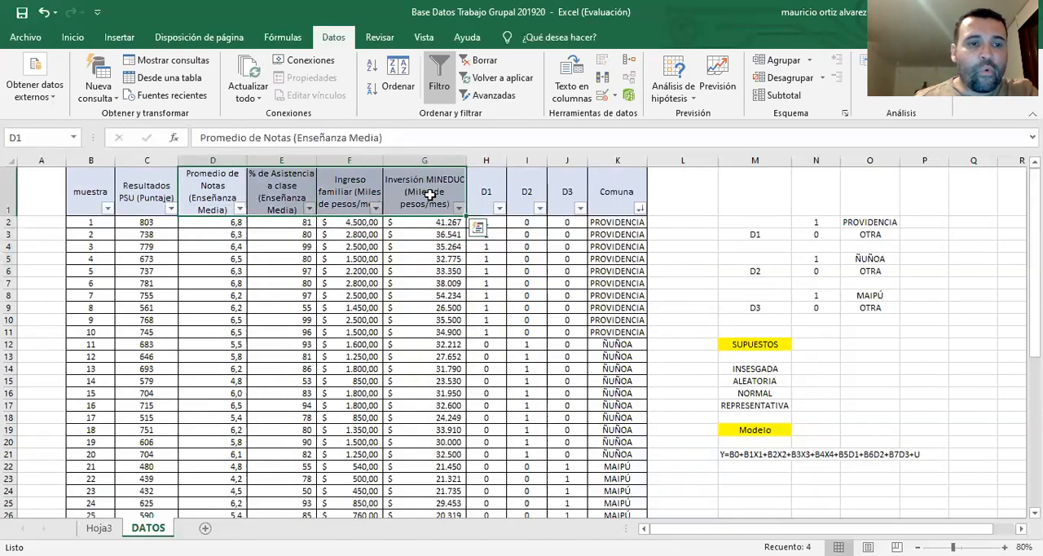
drag(156, 190, 403, 190)
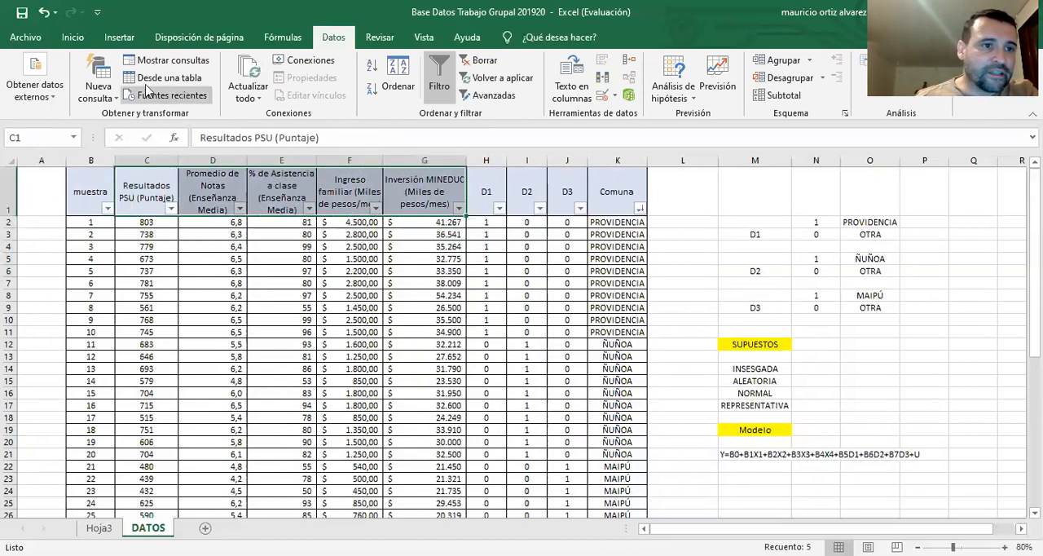
click(72, 37)
click(185, 89)
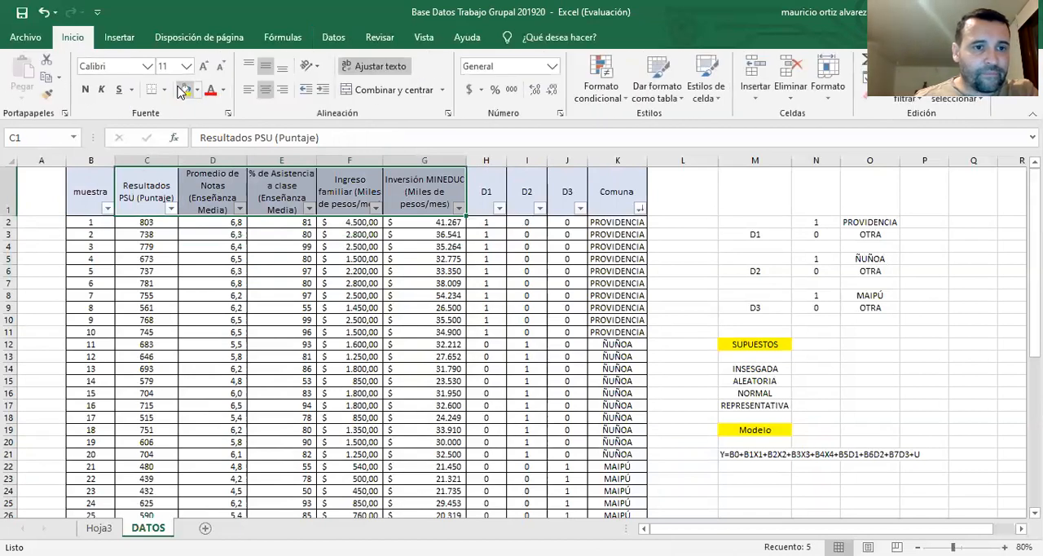
Go through the highlighted headers one by one, from Resultados PSU to Inversión MINEDUC
click(157, 190)
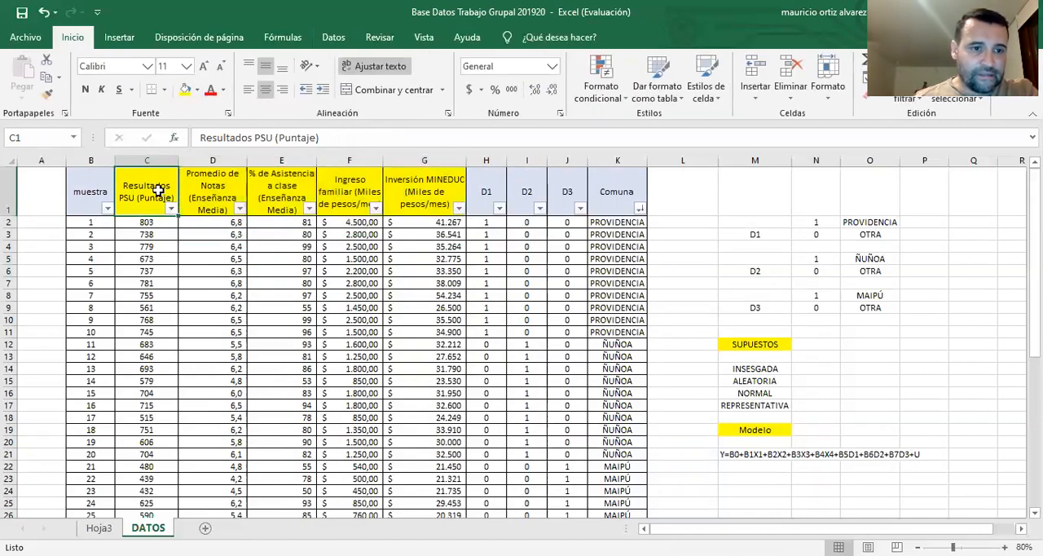
click(212, 190)
click(281, 189)
click(352, 186)
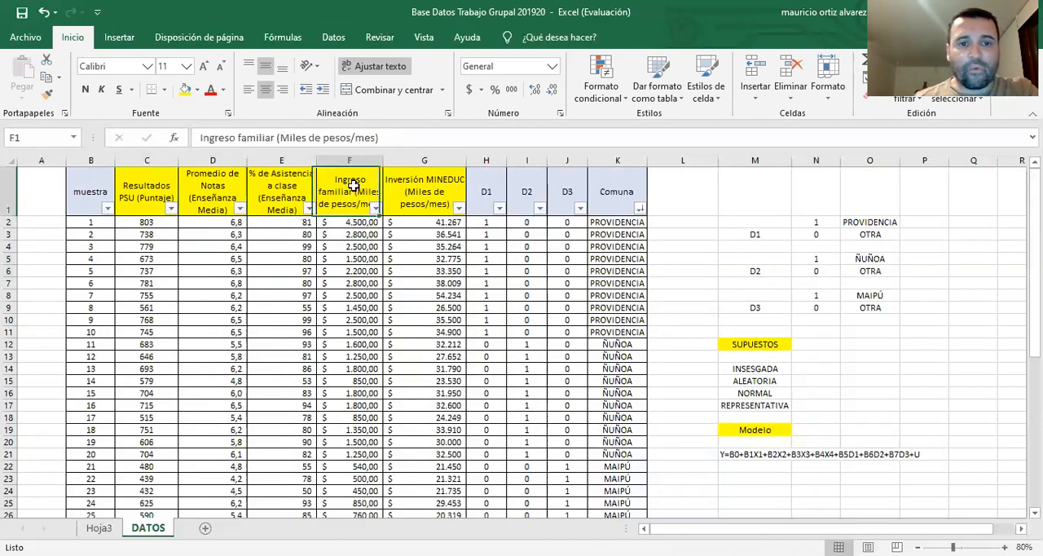
key(Right)
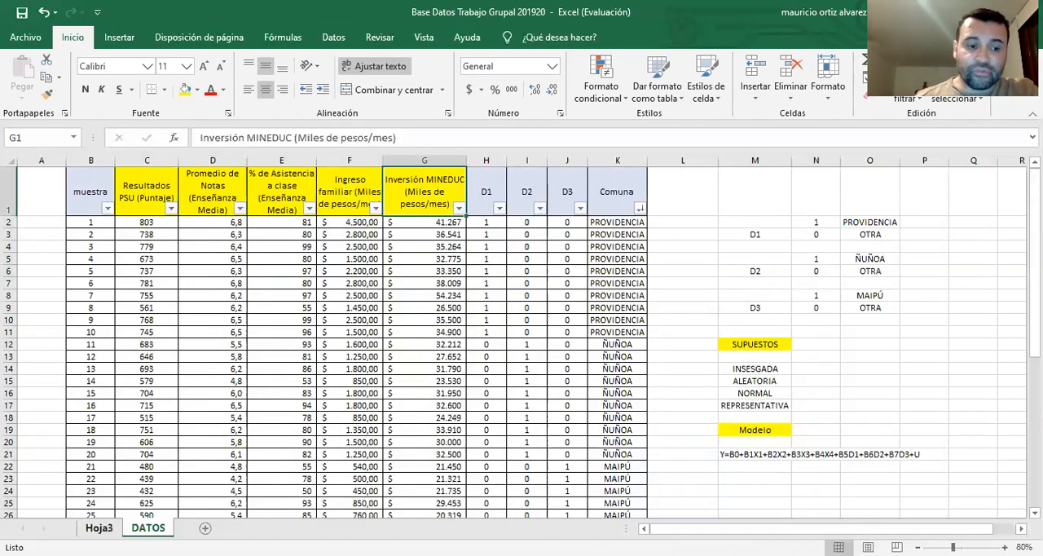
On the Hoja3 sheet, highlight the Coeficiente de determinación R^2 value in yellow
click(98, 527)
scroll(391, 456, up, 2)
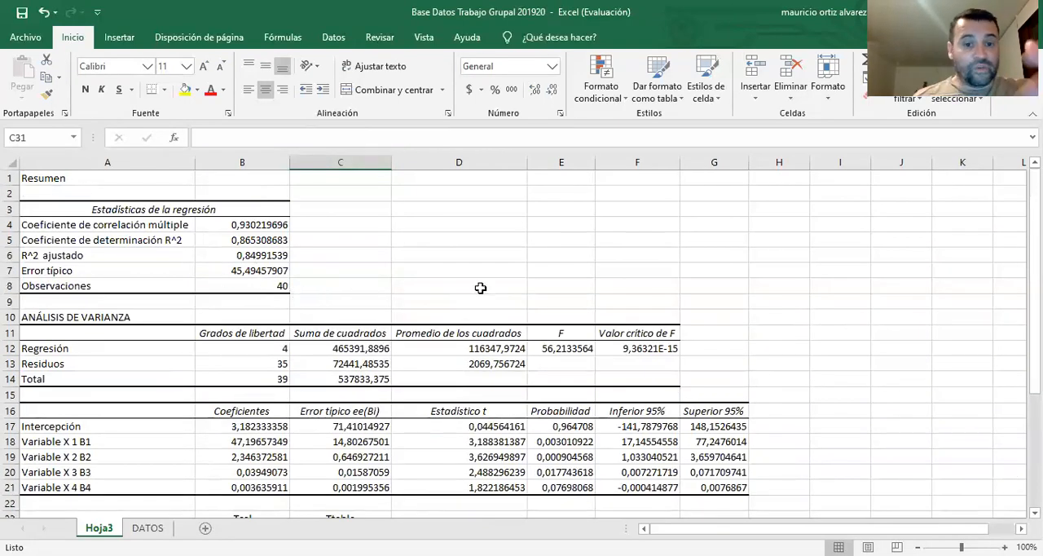
click(154, 240)
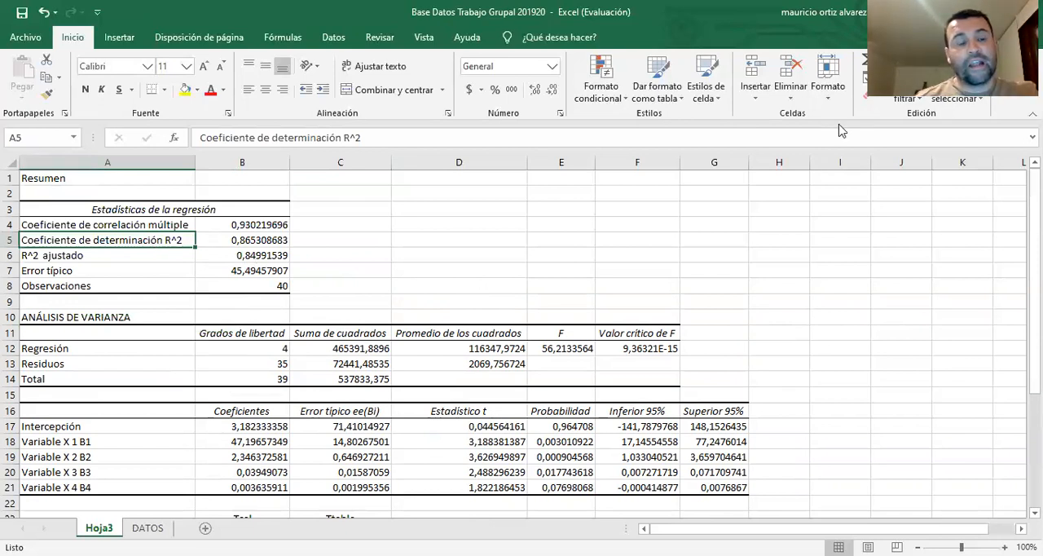
click(250, 240)
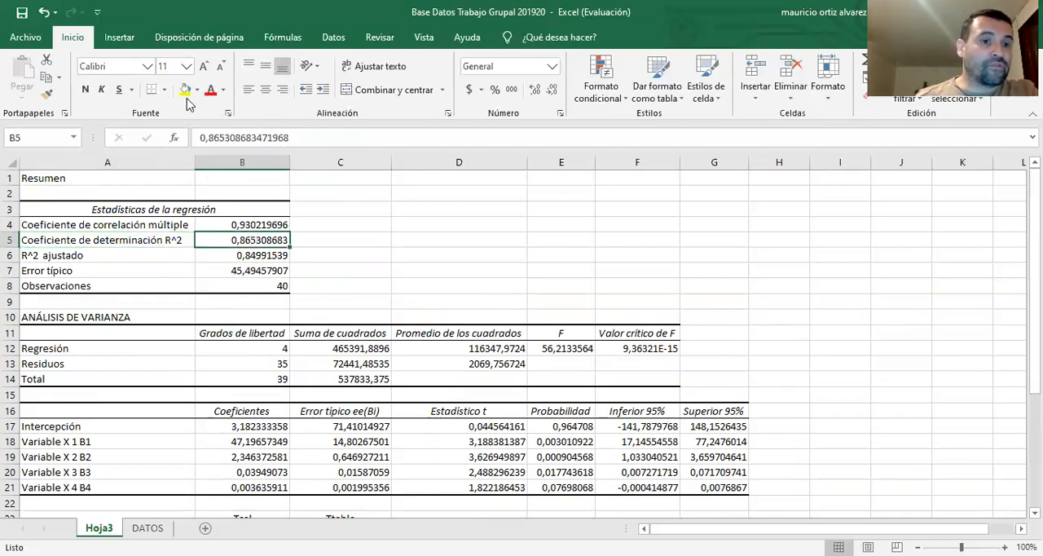
click(186, 91)
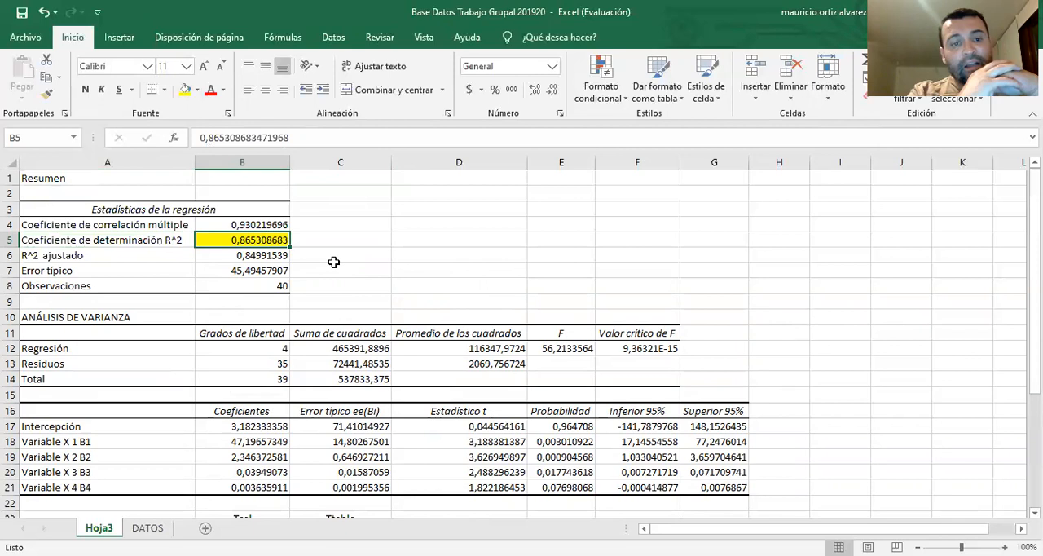
Relate the R^2 result on Hoja3 to the four explanatory variable headers on the DATOS sheet
click(148, 528)
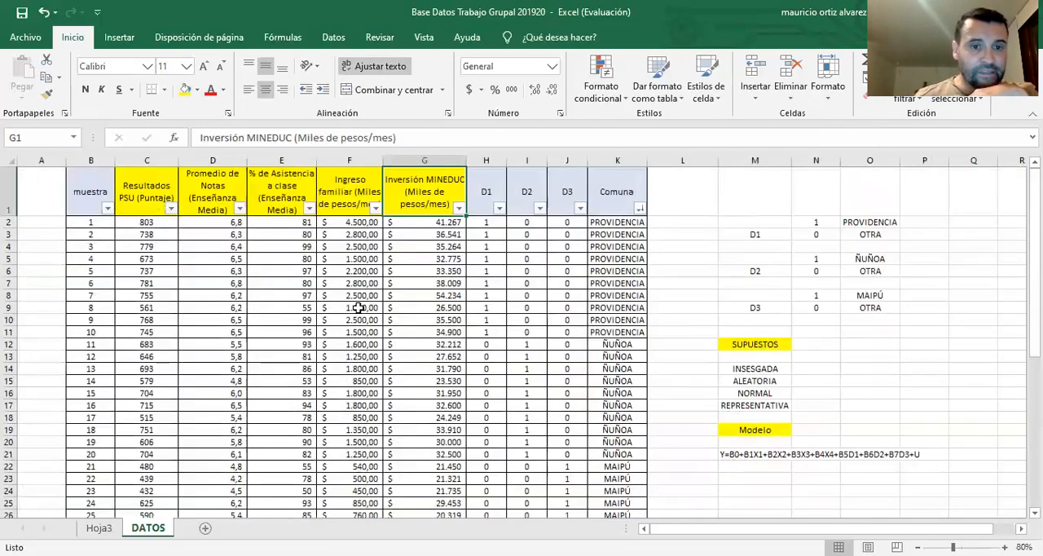
click(213, 198)
click(268, 196)
click(342, 191)
click(412, 197)
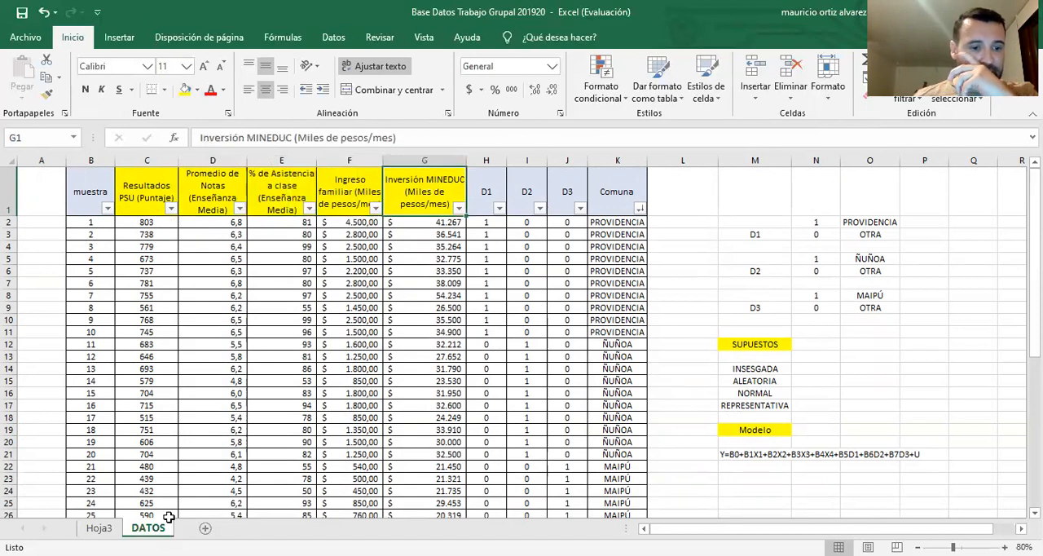
click(99, 528)
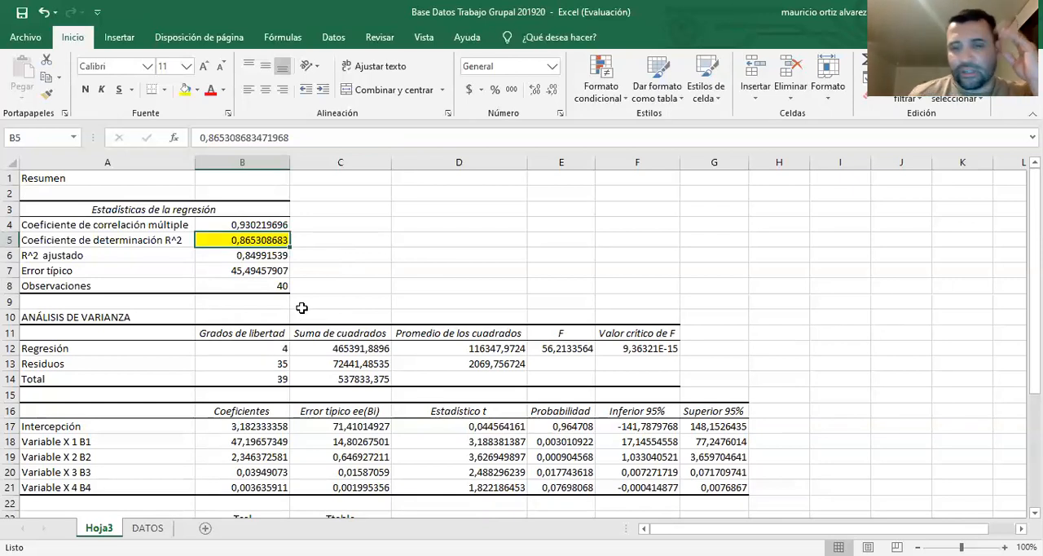
click(149, 527)
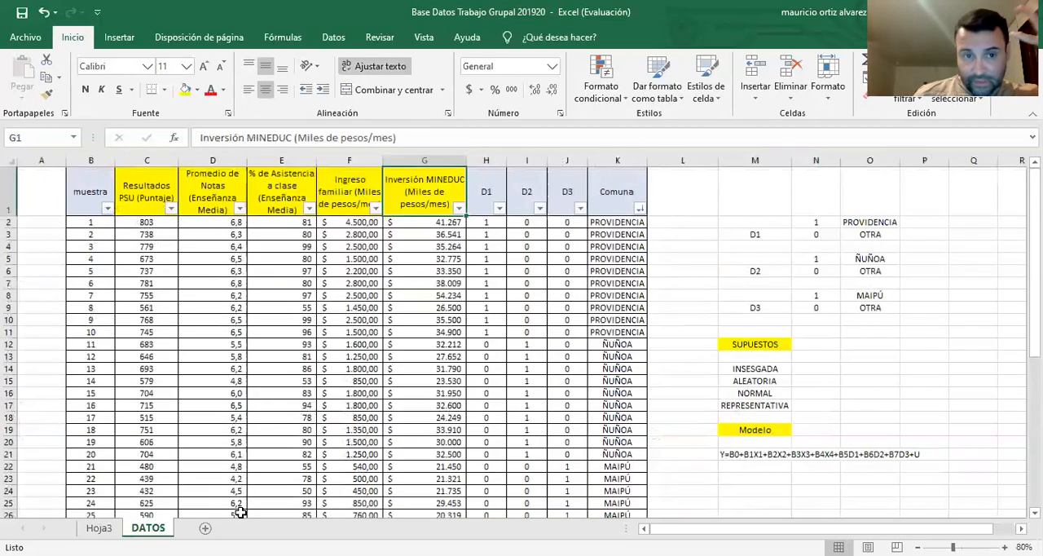
click(99, 528)
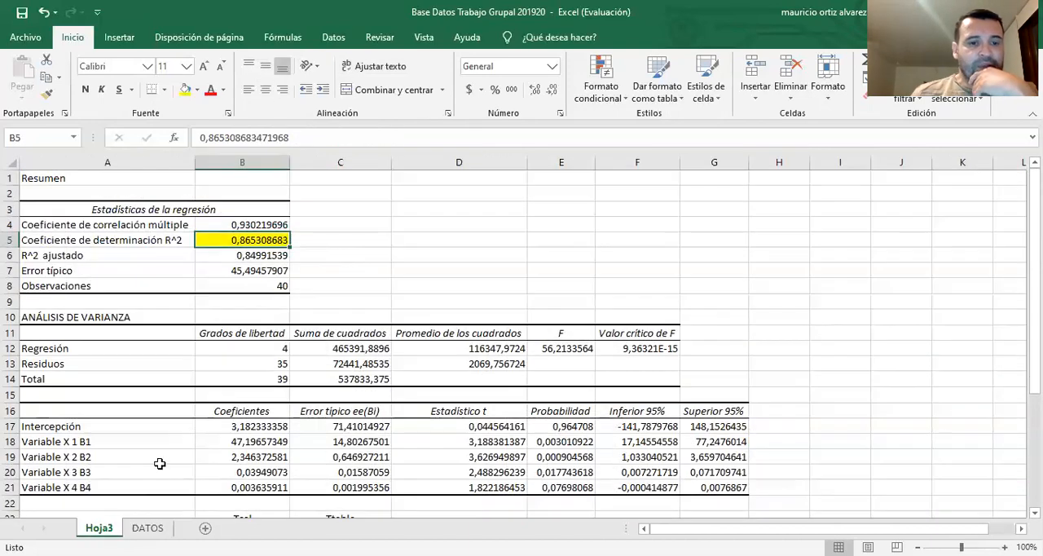
Highlight the regression coefficients from Intercepción to Variable X 4 B4 (B17:B21) in yellow
scroll(197, 430, down, 2)
scroll(197, 430, up, 1)
scroll(197, 429, up, 1)
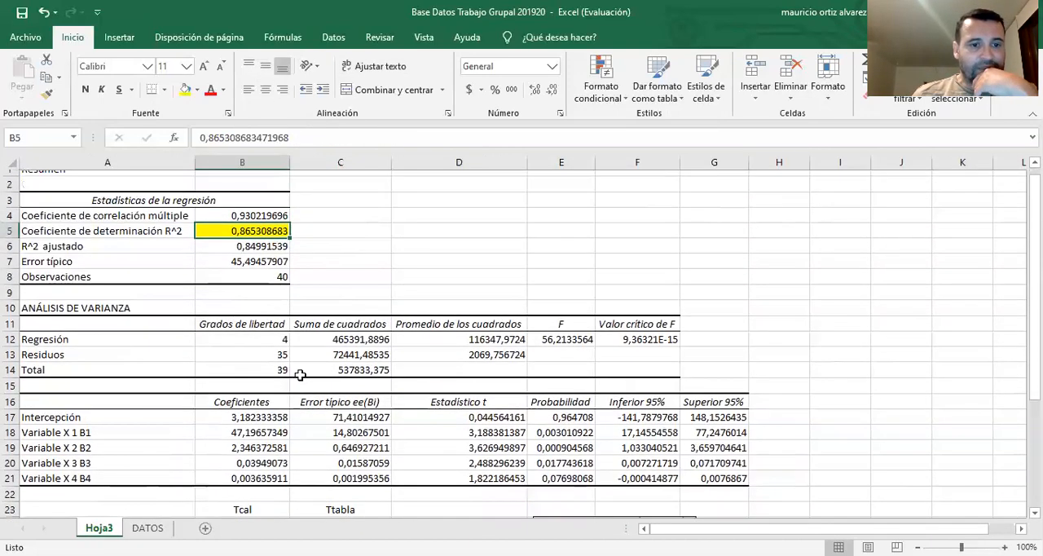
drag(331, 349, 332, 376)
scroll(269, 403, down, 1)
scroll(269, 403, down, 1)
drag(261, 334, 265, 385)
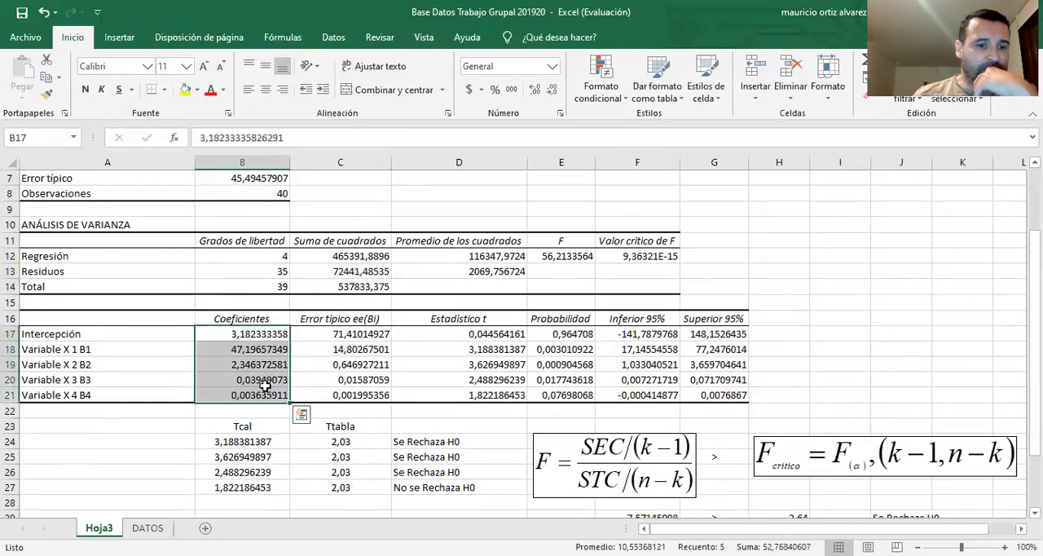
click(186, 90)
Fill the Error típico ee(Bi) values (C17:C21) and the Suma de cuadrados values (C12:C14) with light orange
drag(366, 334, 367, 394)
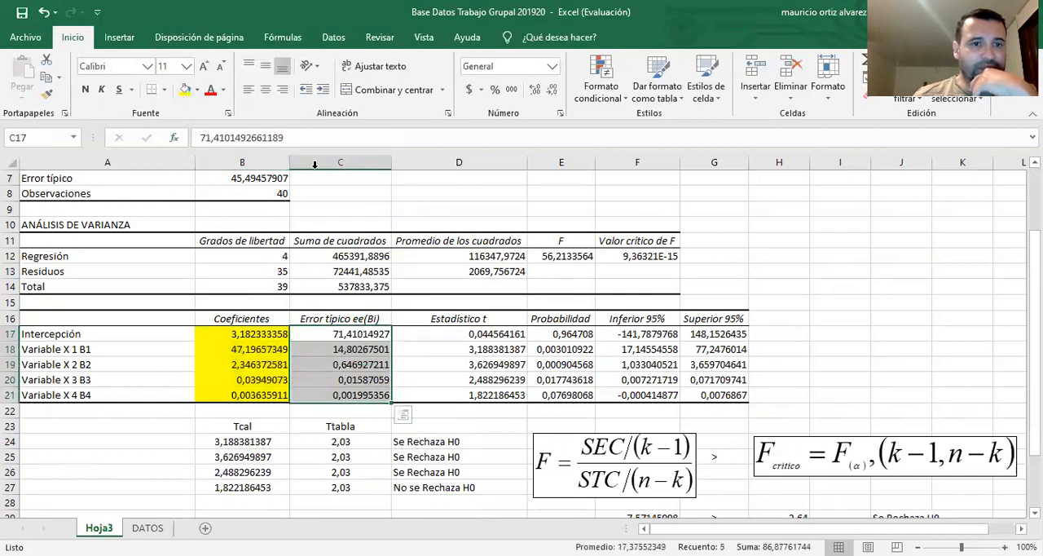
click(197, 89)
click(248, 103)
scroll(342, 307, up, 2)
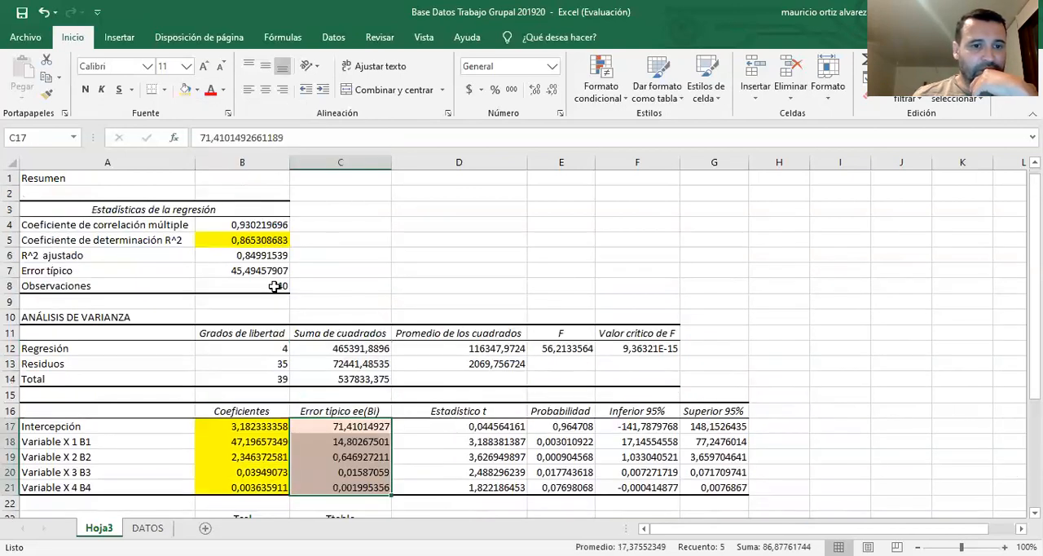
scroll(343, 308, down, 1)
drag(342, 307, 352, 331)
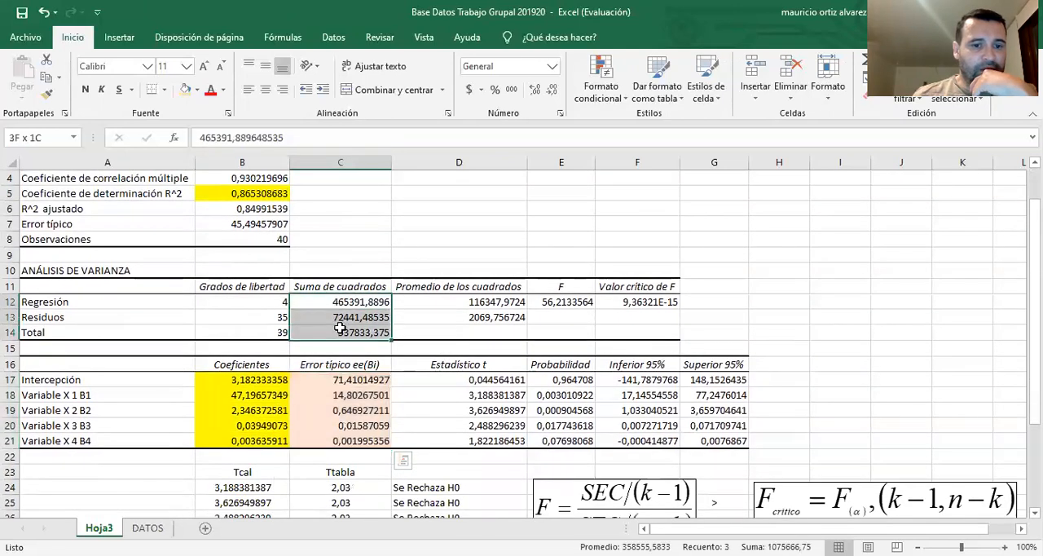
click(186, 91)
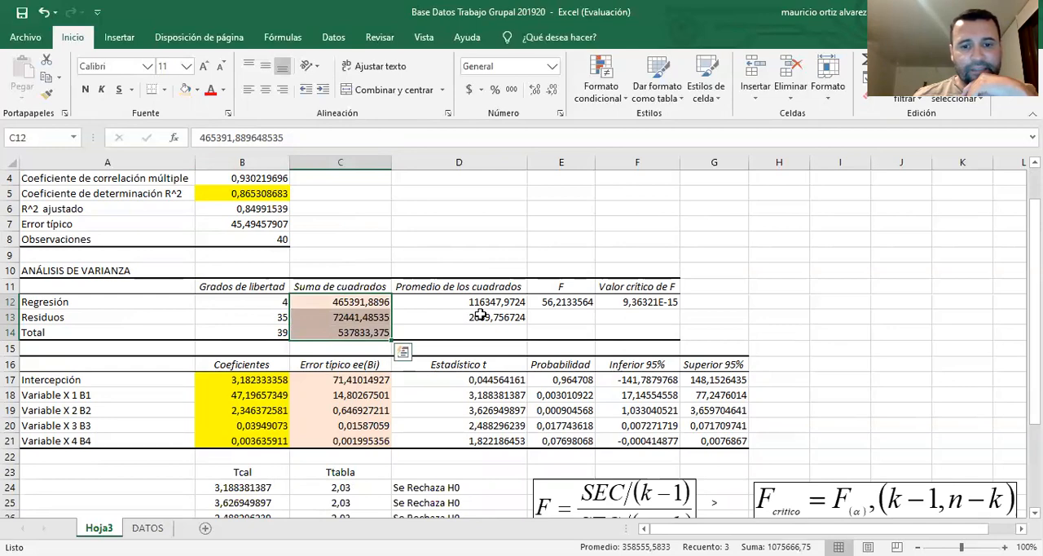
Inspect the H0 decision and the Tcal formula in the first row of the t-test table
scroll(481, 315, down, 1)
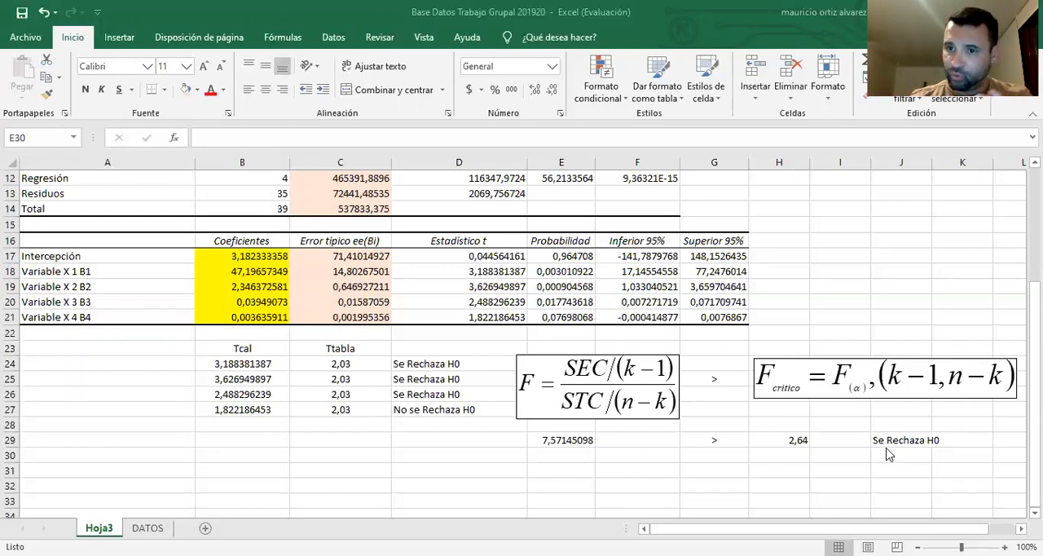
click(411, 364)
click(254, 365)
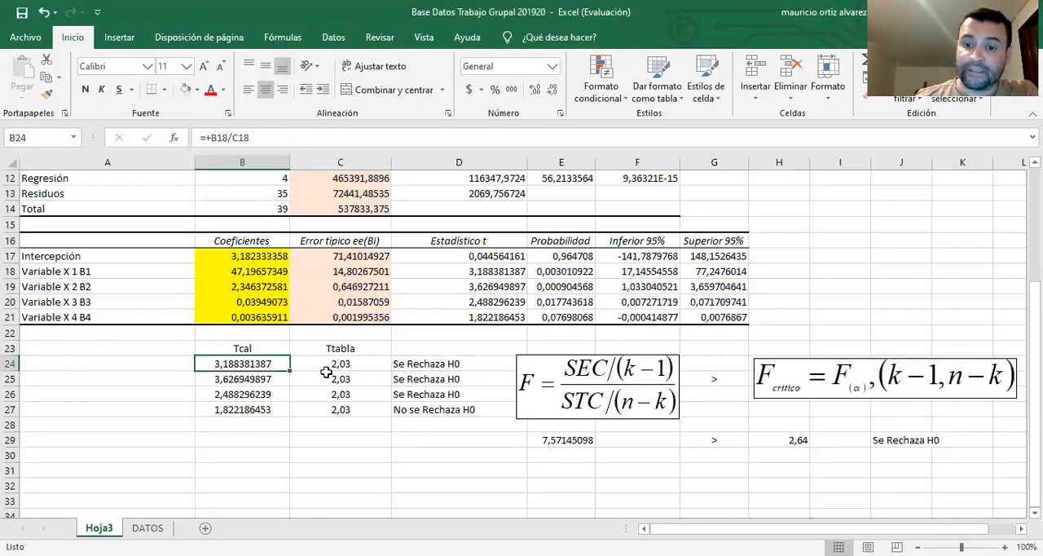
Label the t-test rows B1, B2, B3 and B4 in cells A24:A27 and center the labels
click(115, 366)
text(B1)
key(Return)
text(B1)
key(BackSpace)
text(2)
key(Return)
text(B3)
key(Return)
text(B4)
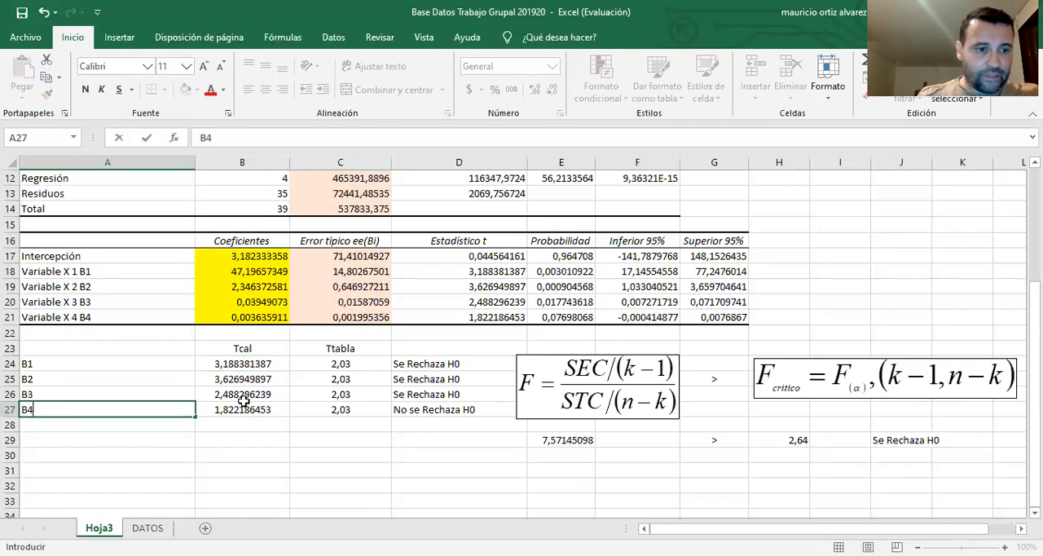
click(315, 454)
drag(167, 371, 196, 410)
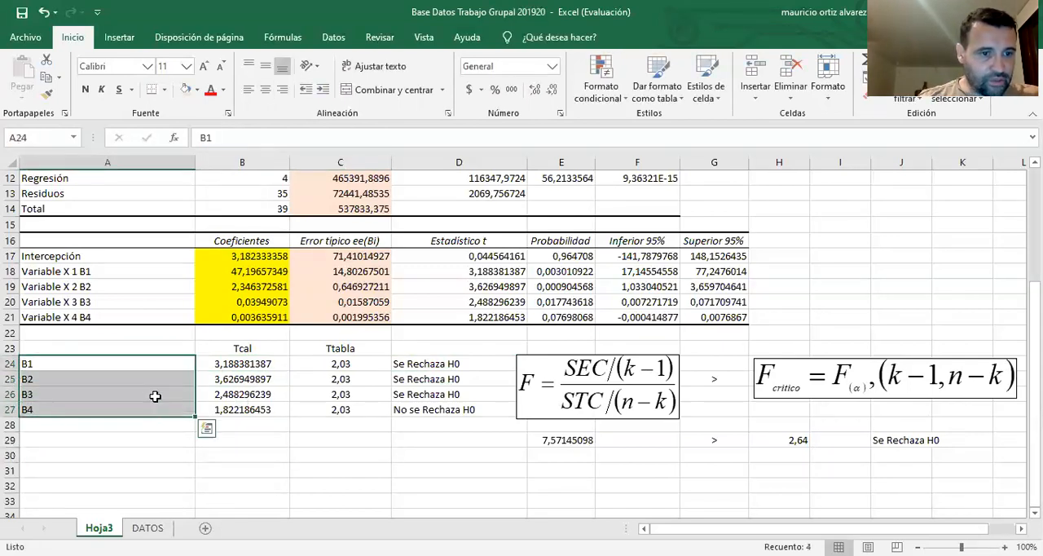
click(267, 91)
Review the Tcal formulas for B1 to B3 and the H0 decision formulas for B1 and B4
click(237, 364)
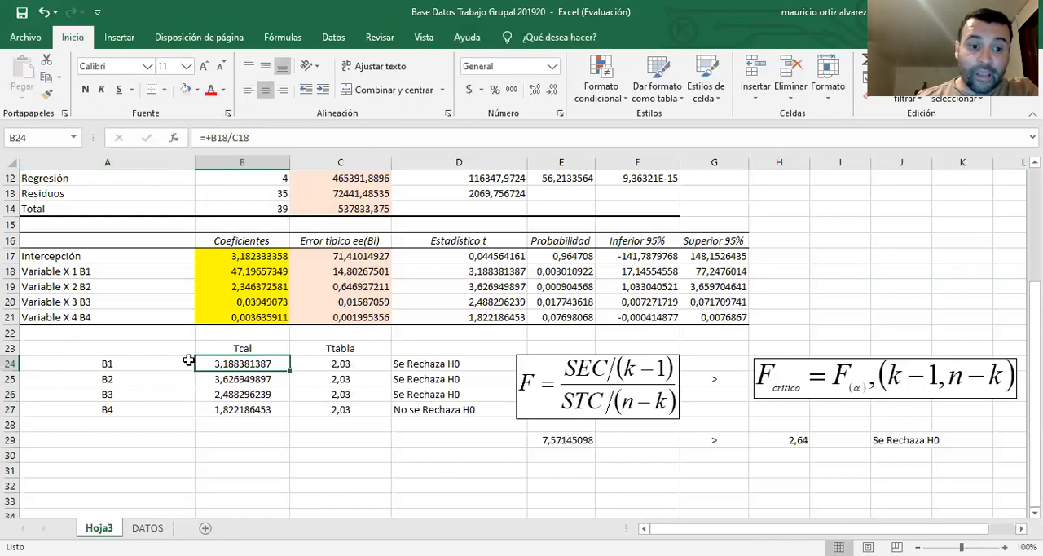
click(428, 365)
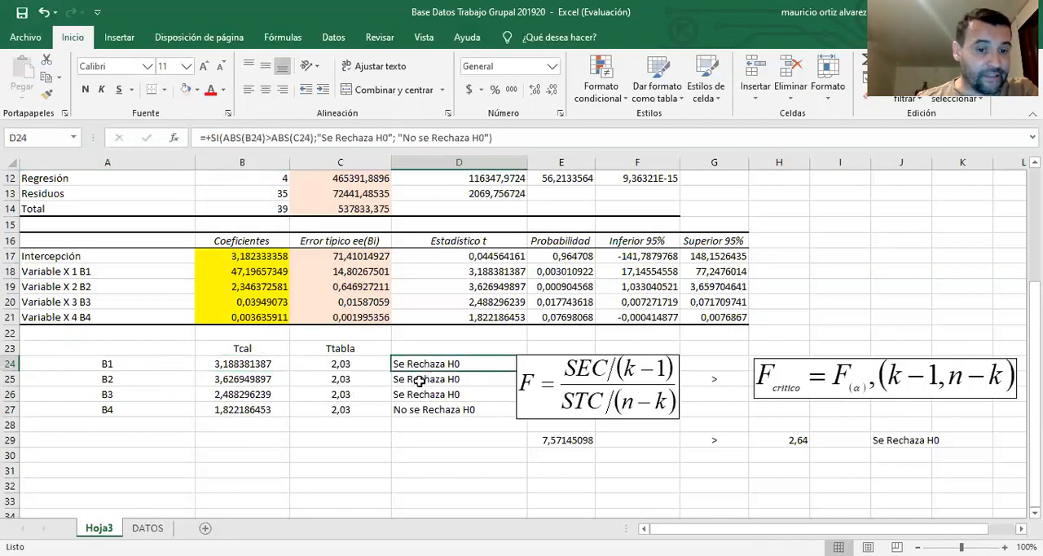
click(257, 363)
click(267, 382)
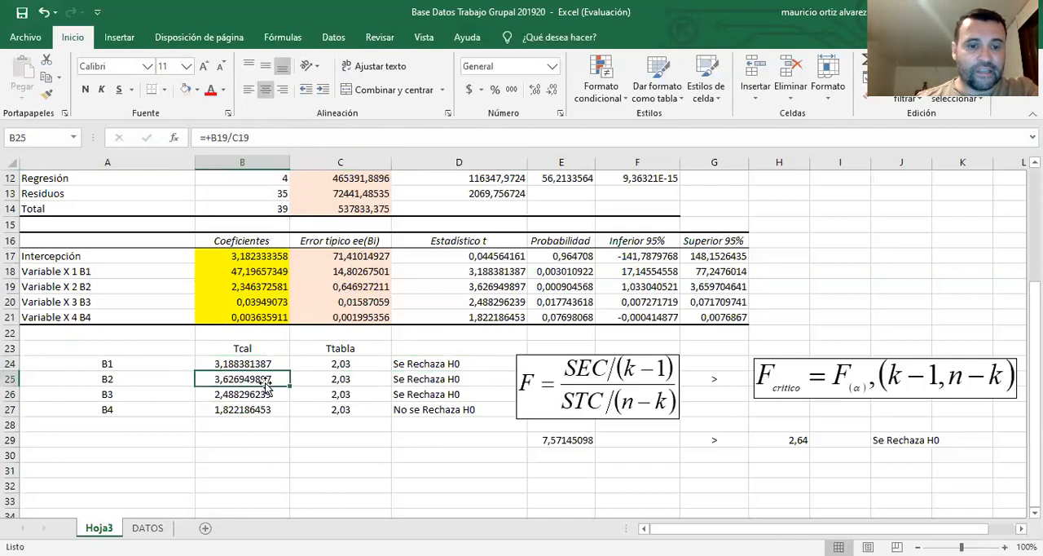
click(273, 394)
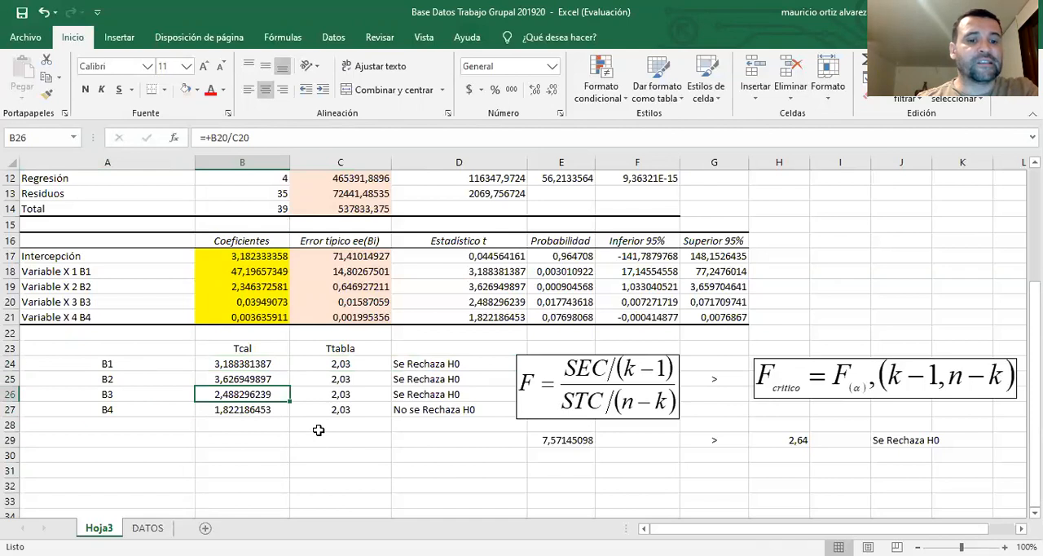
click(464, 410)
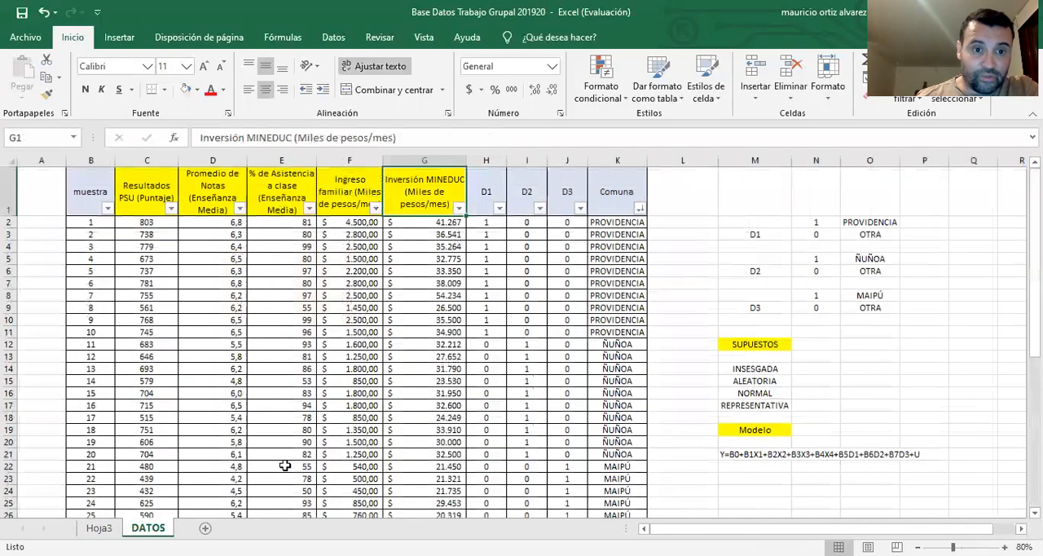
On the DATOS sheet, fill the Inversión MINEDUC header with red and look along the first sample row
click(148, 528)
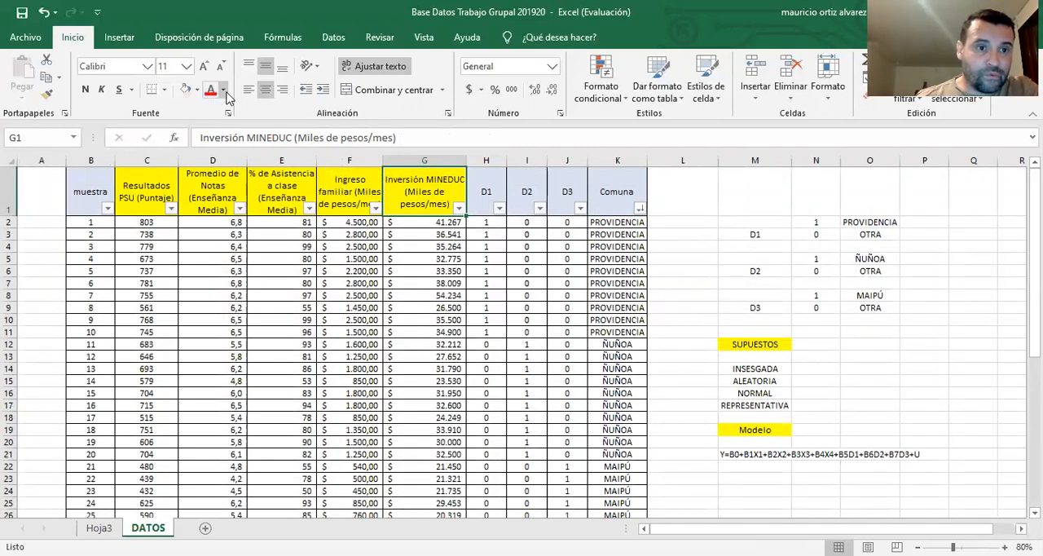
click(196, 90)
click(428, 248)
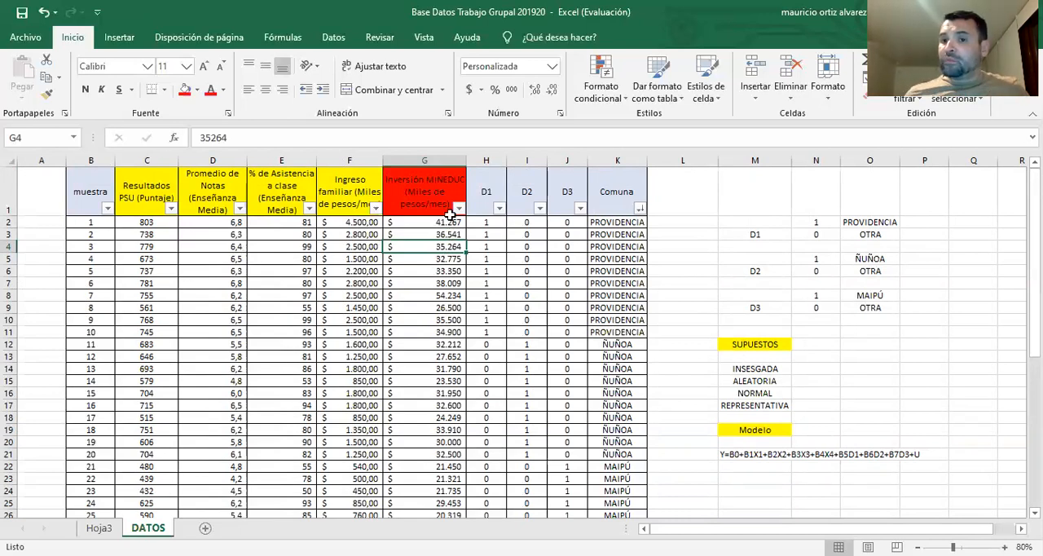
click(97, 222)
click(434, 225)
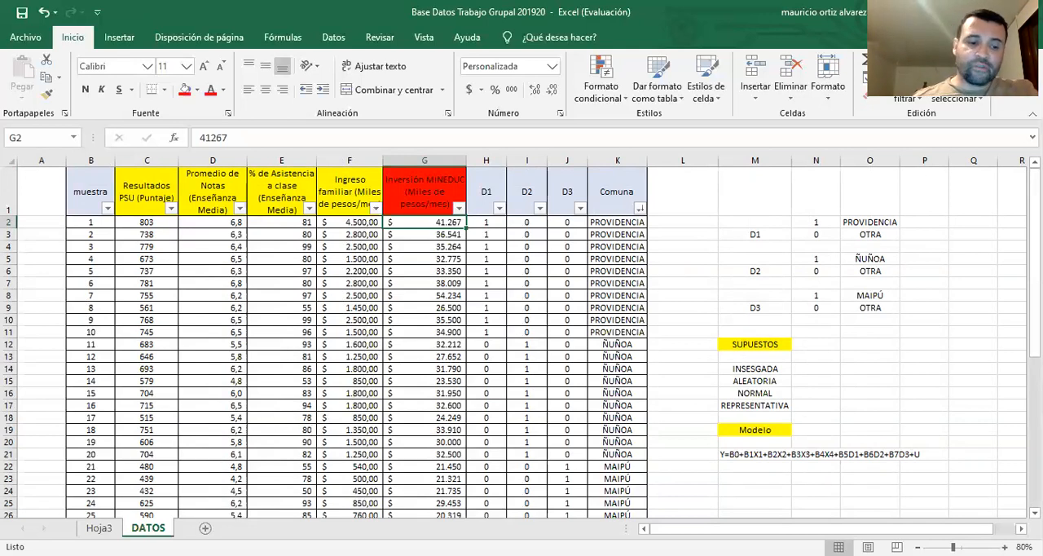
Create a copy of the DATOS sheet and place it at the end of the workbook
right_click(153, 528)
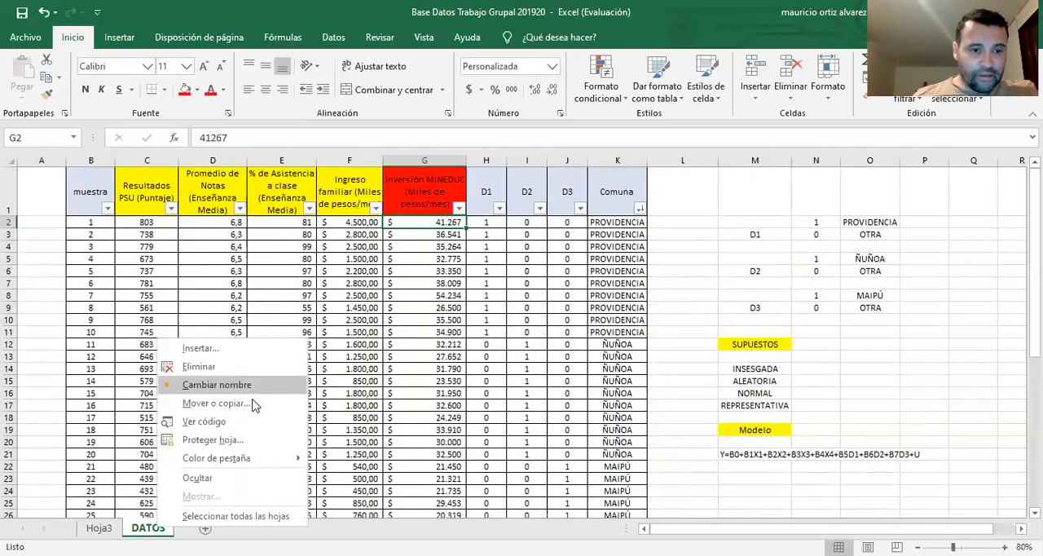
click(253, 408)
click(189, 461)
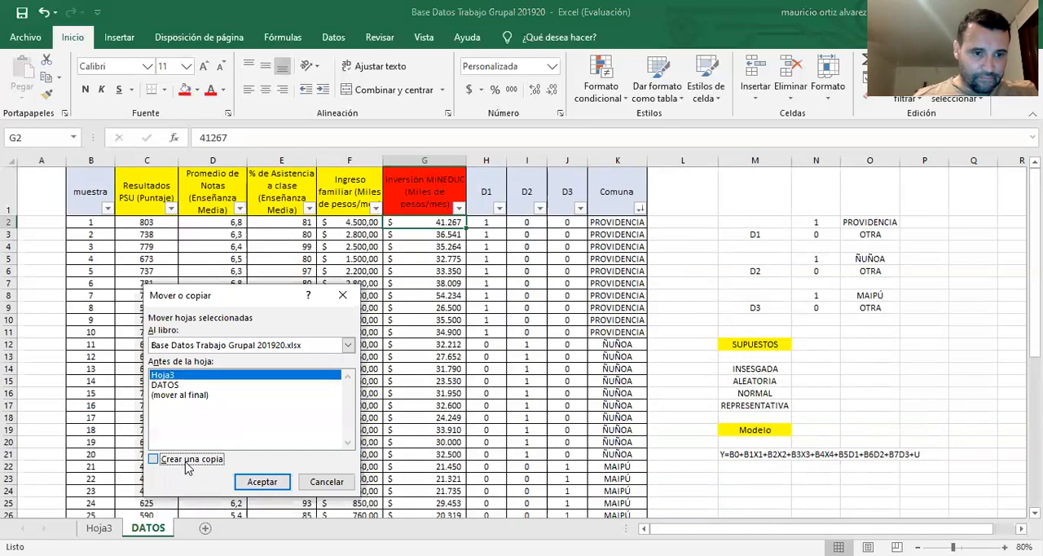
click(187, 395)
click(263, 486)
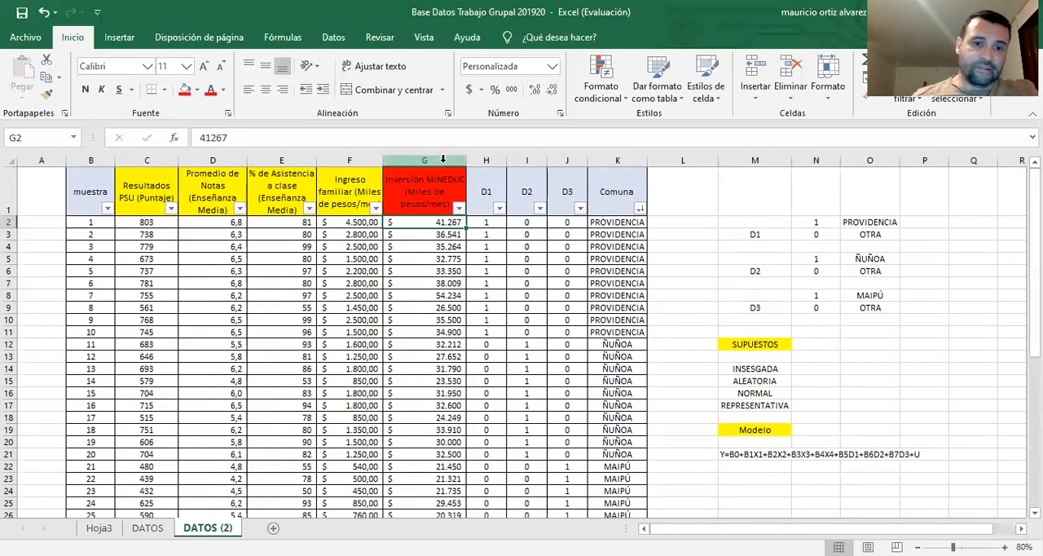
Delete the Inversión MINEDUC column from the DATOS (2) sheet
click(443, 159)
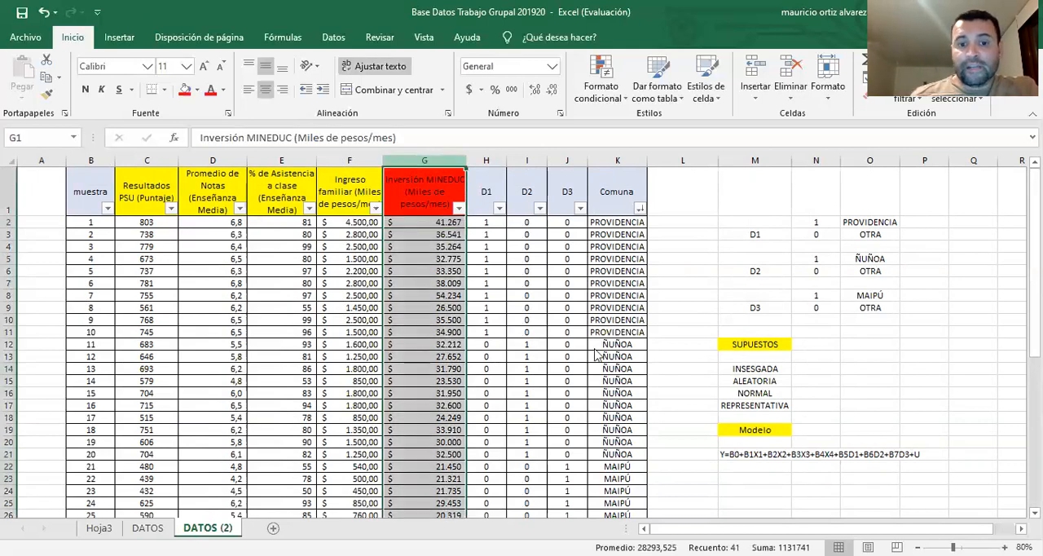
right_click(443, 160)
click(525, 289)
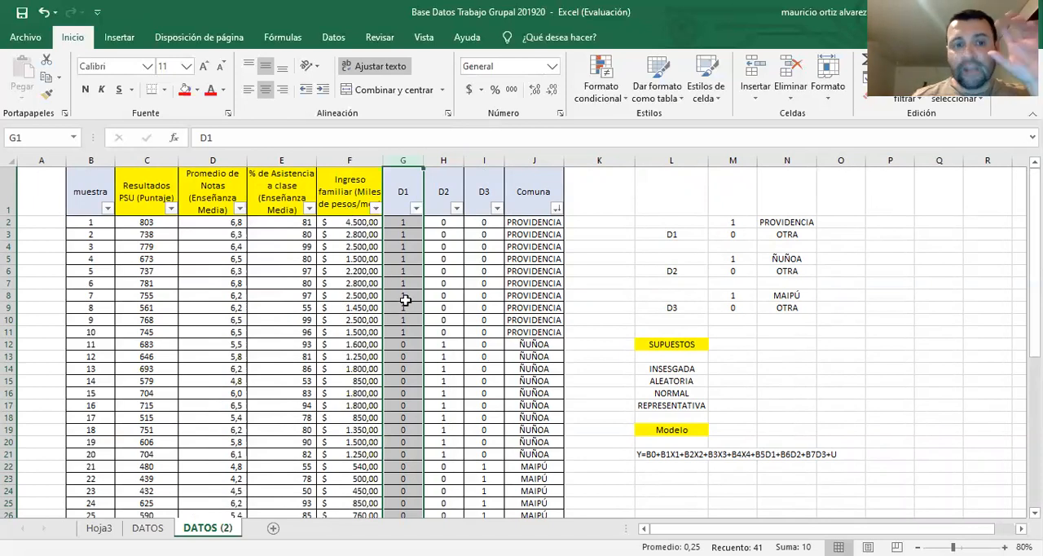
Run a Regression data analysis on DATOS (2) with Y range $C$2:$C$41 and X range $D$2:$I$41, output to a new sheet
click(333, 37)
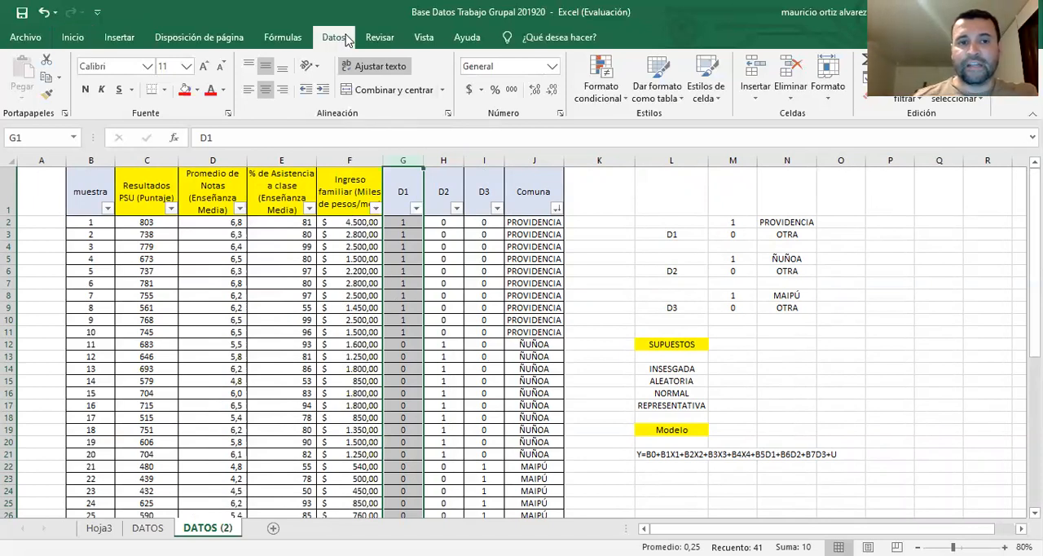
click(895, 60)
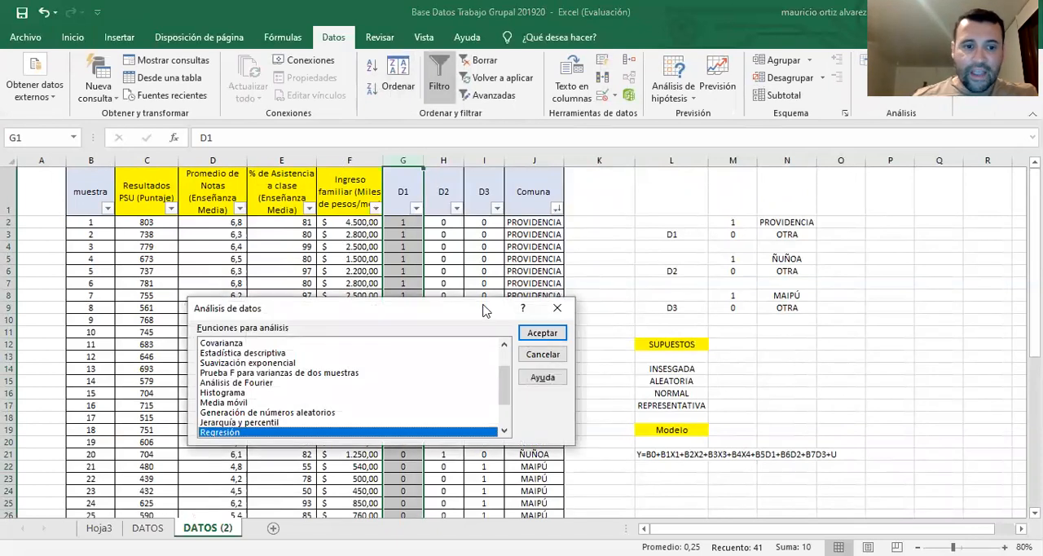
click(542, 332)
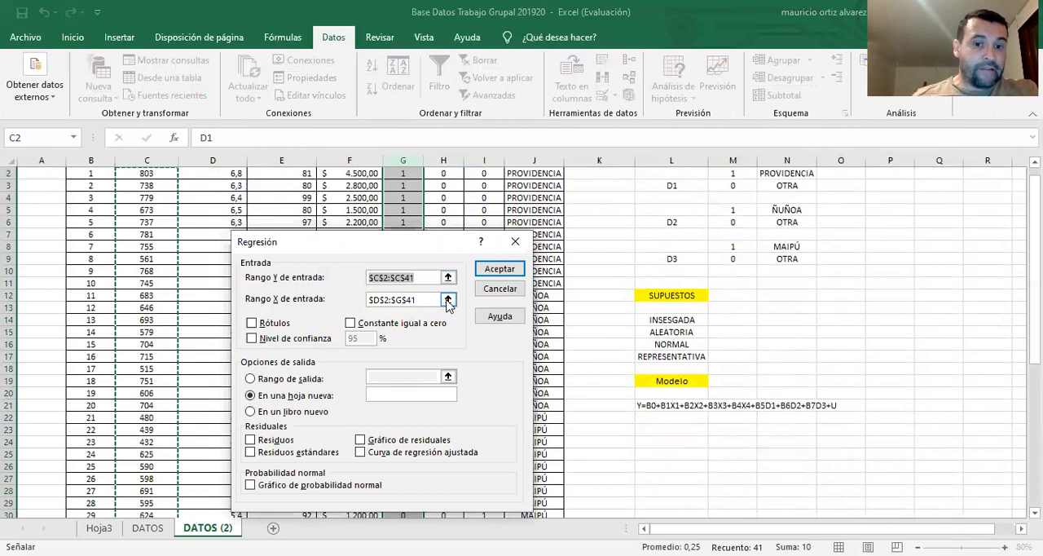
key(Tab)
click(448, 299)
click(220, 222)
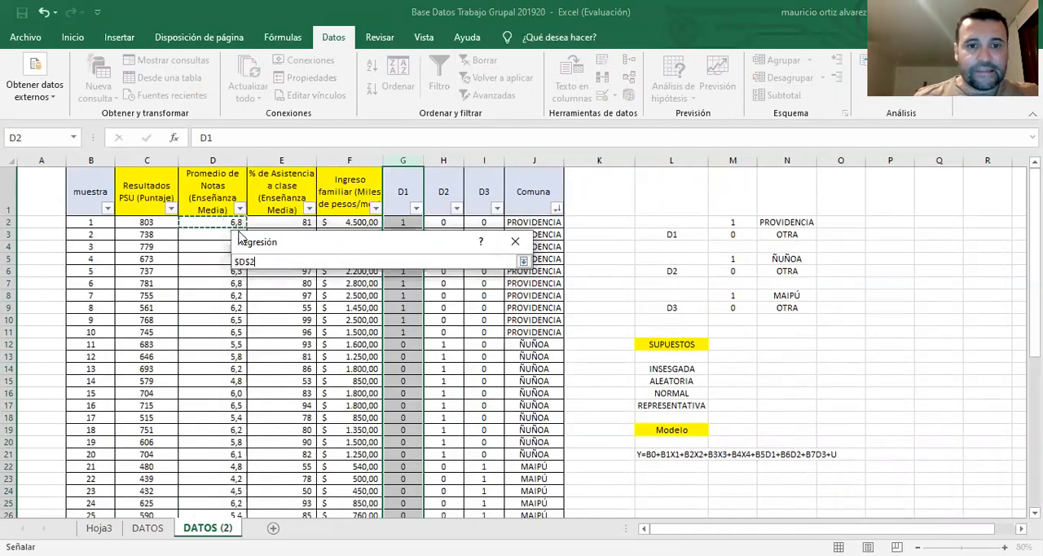
key(shift+Right)
key(shift+Right)
key(shift+Right)
key(shift+Right)
key(shift+Right)
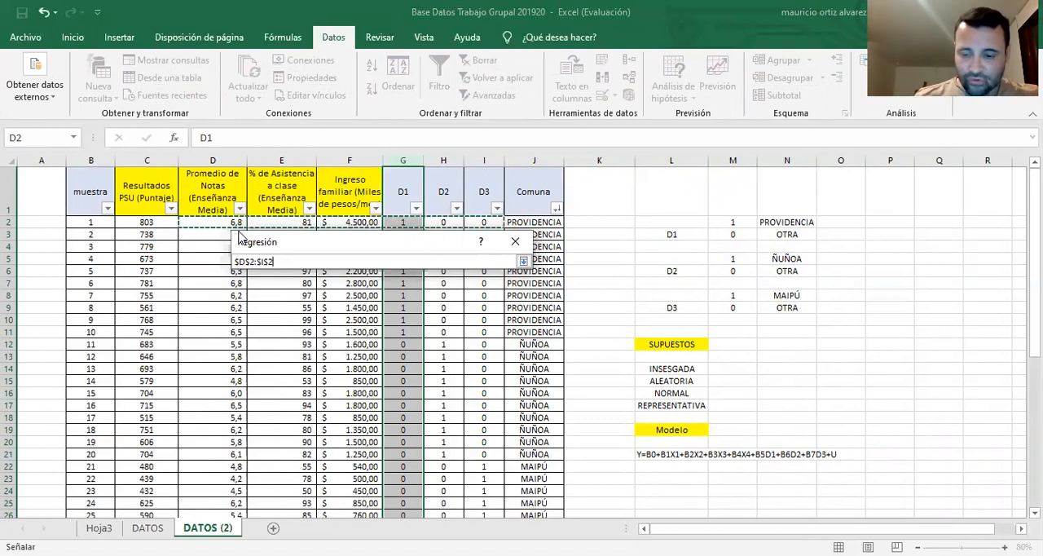
key(ctrl+shift+Down)
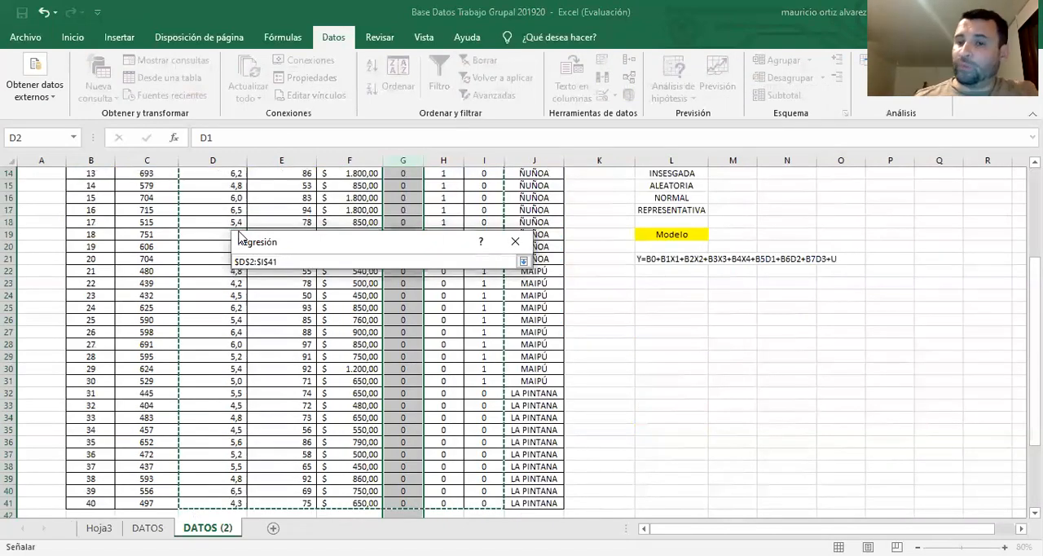
click(523, 261)
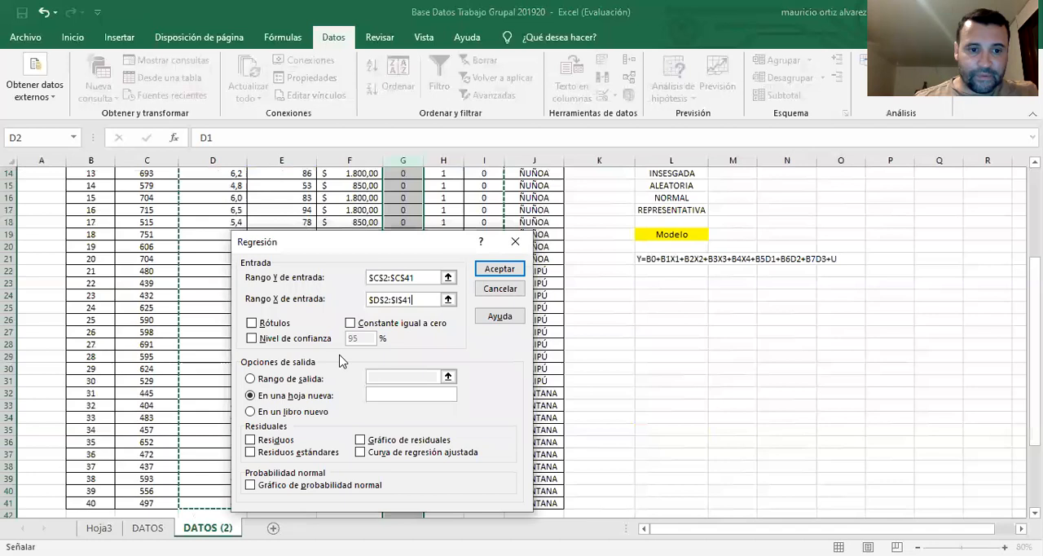
click(500, 268)
Autofit the widths of columns A to I in the new regression output so labels and values fit
scroll(209, 256, down, 1)
scroll(228, 260, up, 1)
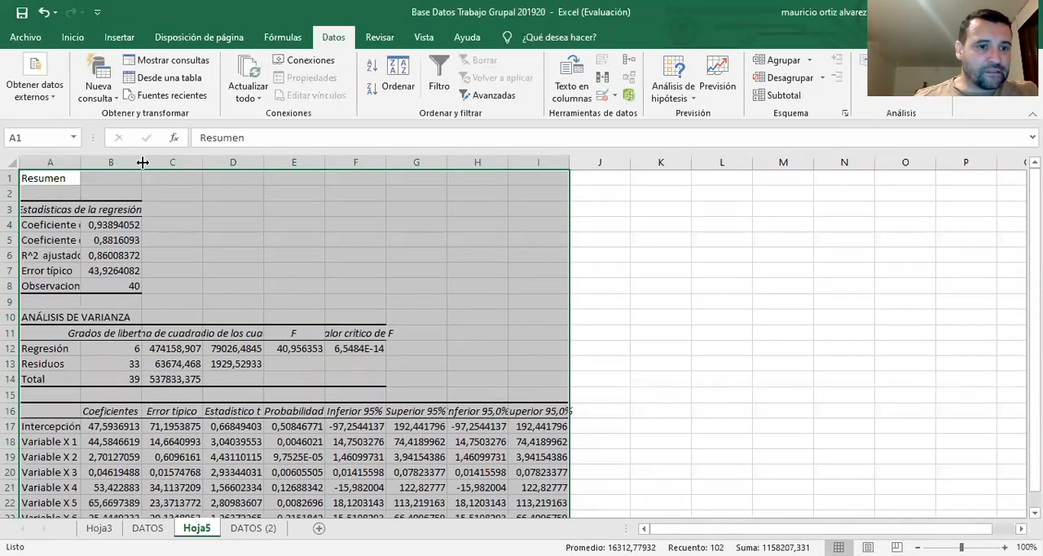
double_click(142, 162)
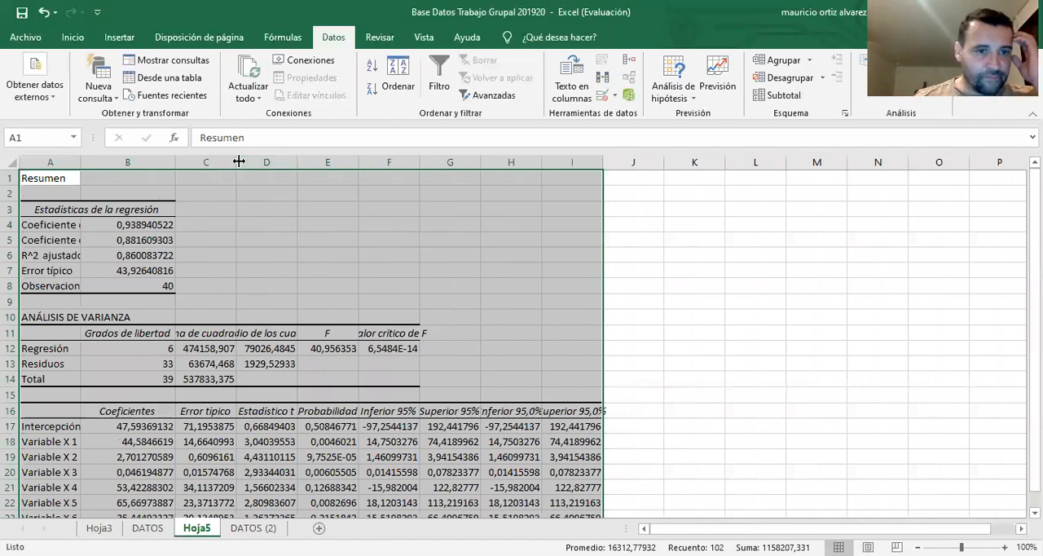
double_click(237, 162)
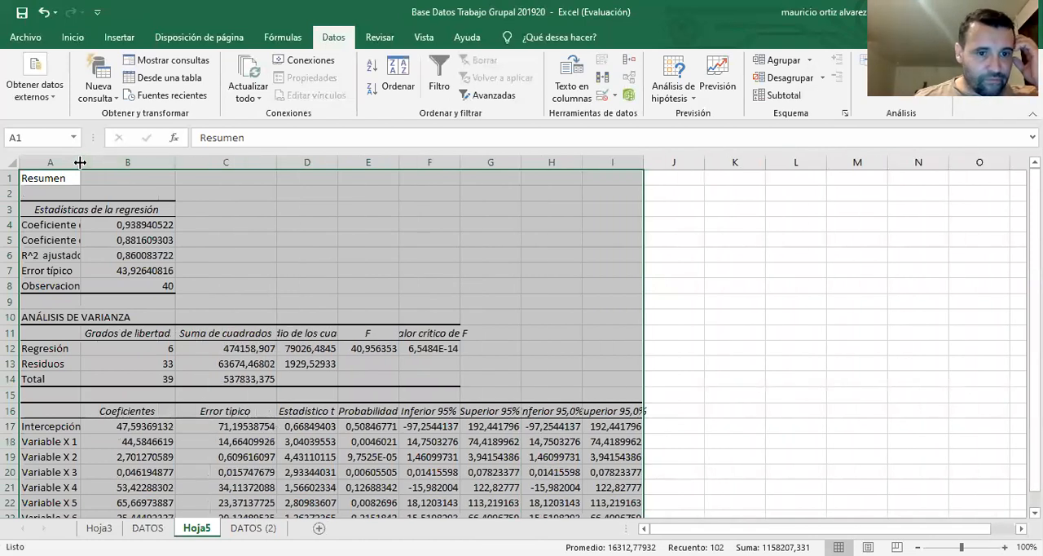
click(361, 162)
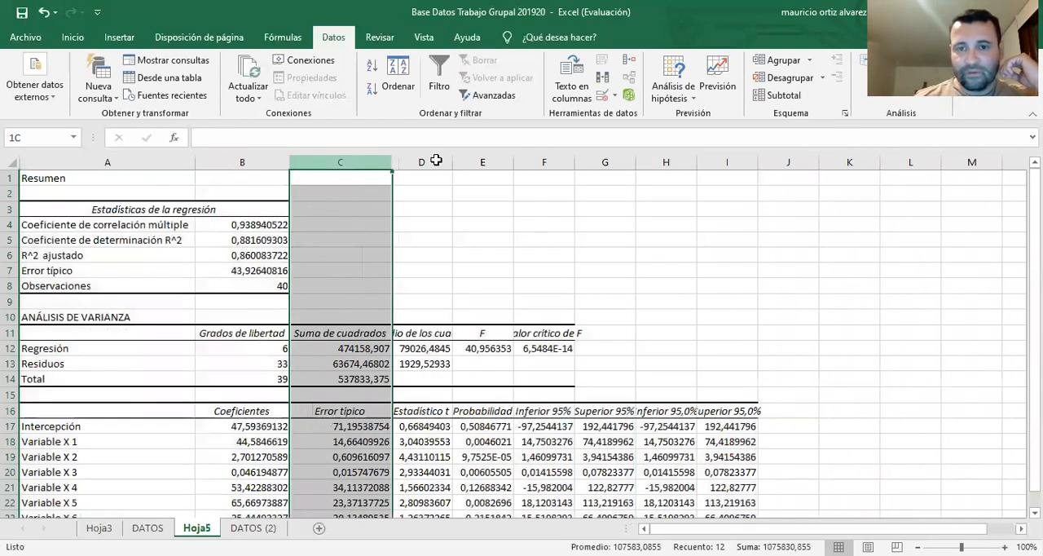
drag(436, 161, 727, 161)
double_click(758, 162)
scroll(343, 294, down, 1)
scroll(273, 277, up, 1)
Fill the coefficient of determination R^2 value in B5 with yellow
click(235, 241)
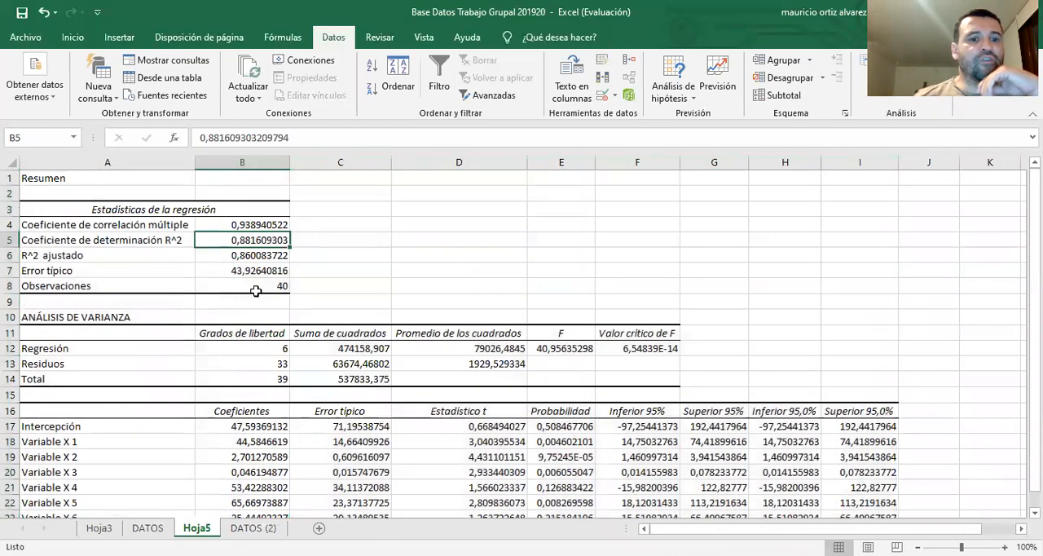
click(72, 37)
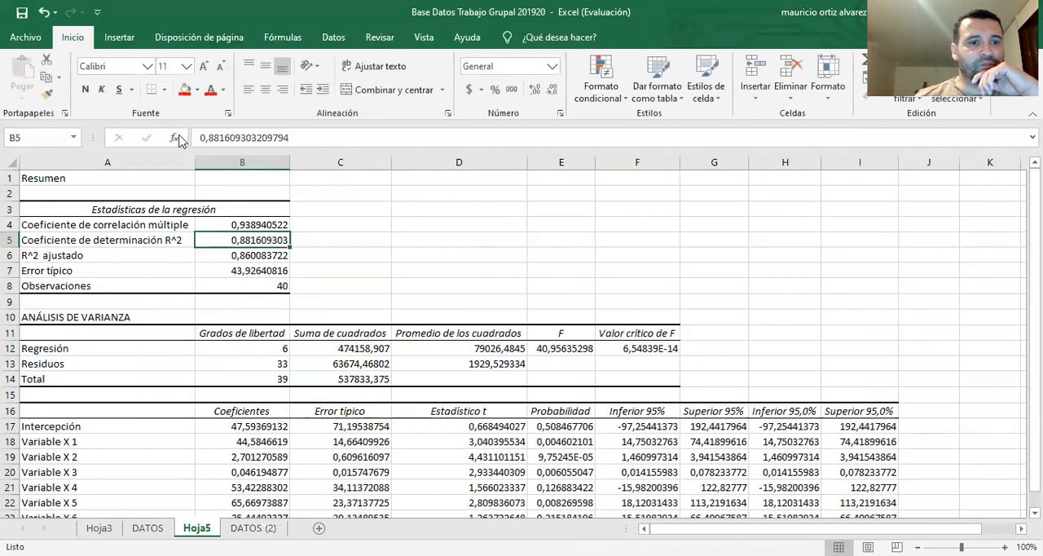
click(185, 90)
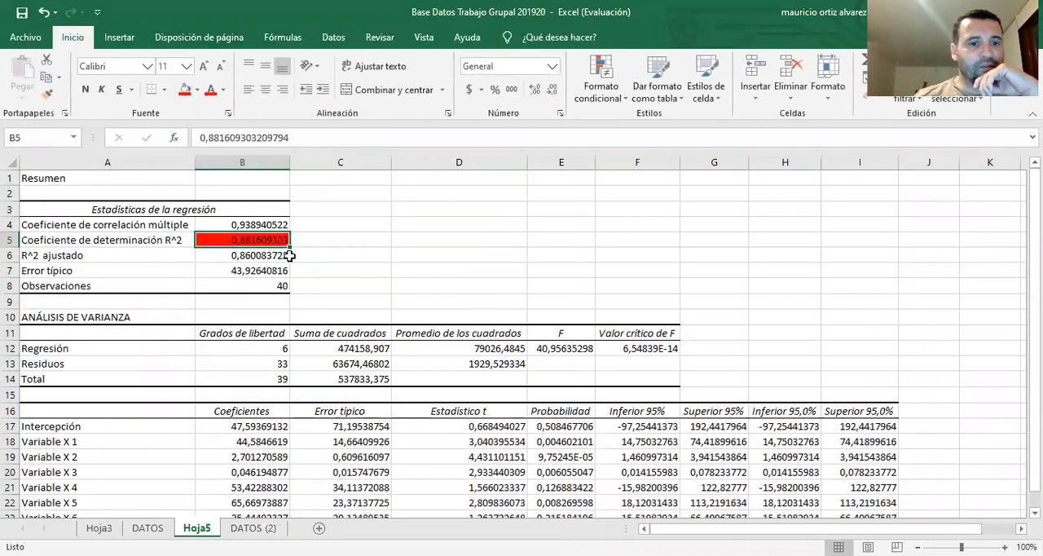
click(197, 91)
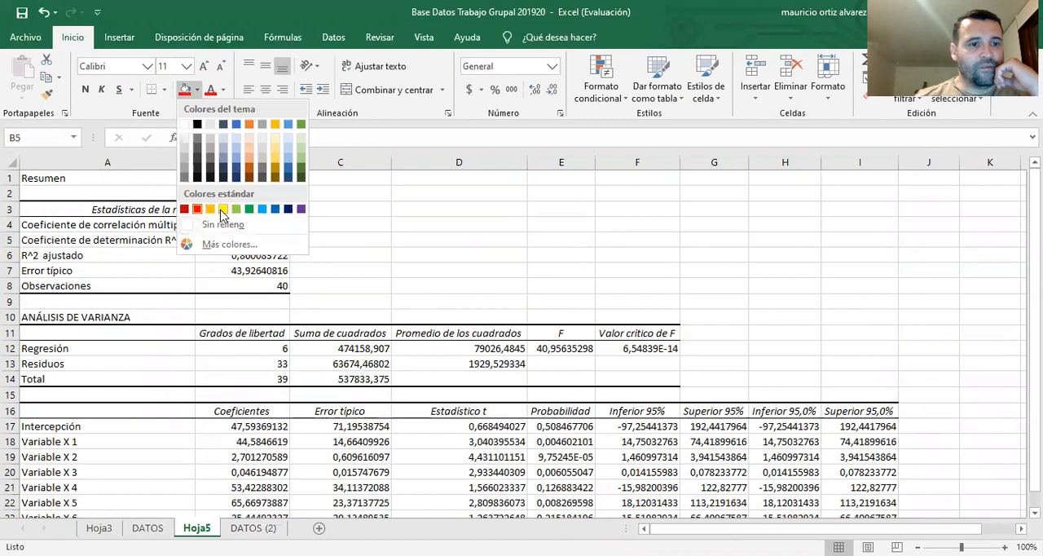
click(222, 210)
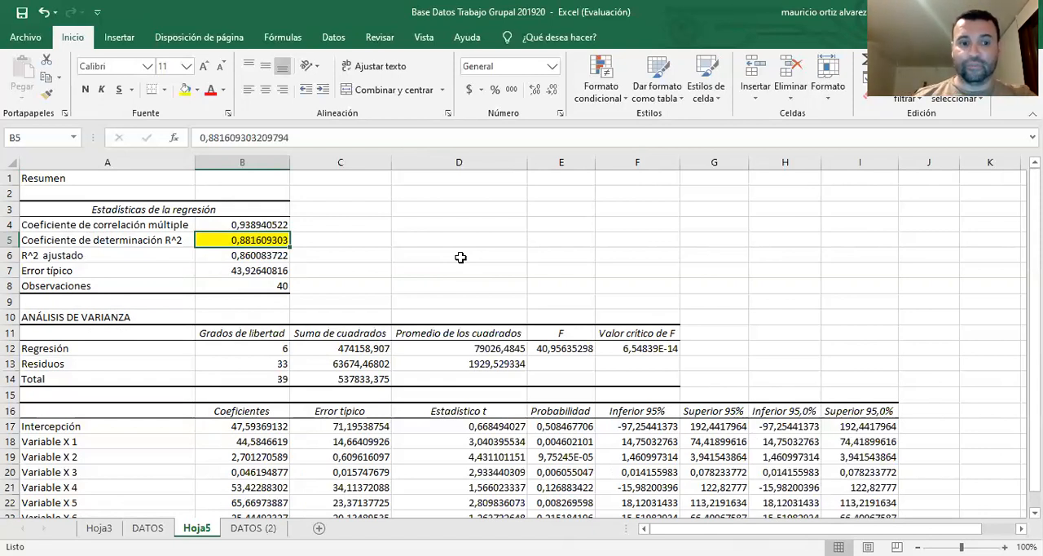
Locate the coefficients in B17:B23 and start the model equation in cell A26 with the rounded intercept, Y=47,6
scroll(477, 300, down, 2)
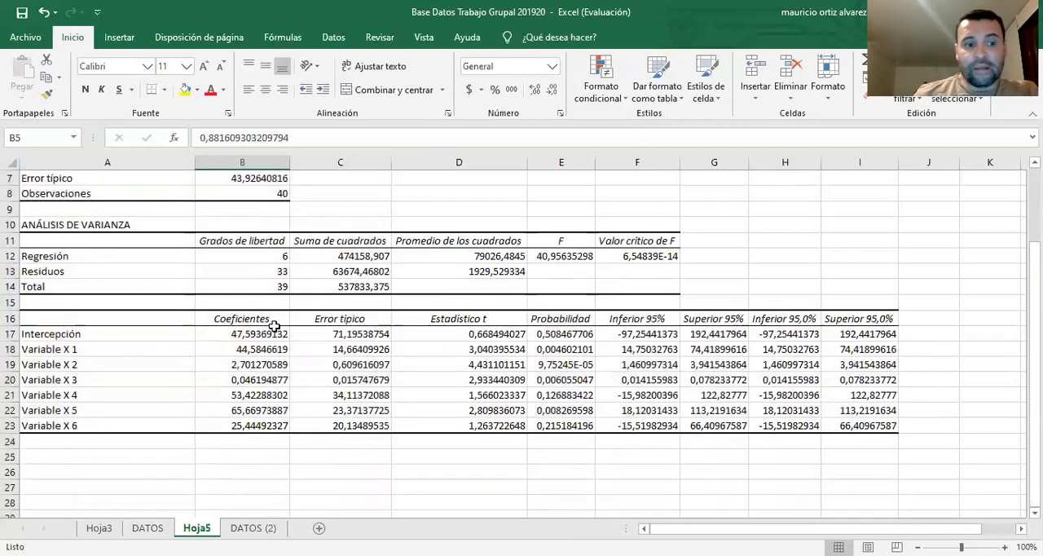
click(248, 334)
drag(243, 334, 246, 425)
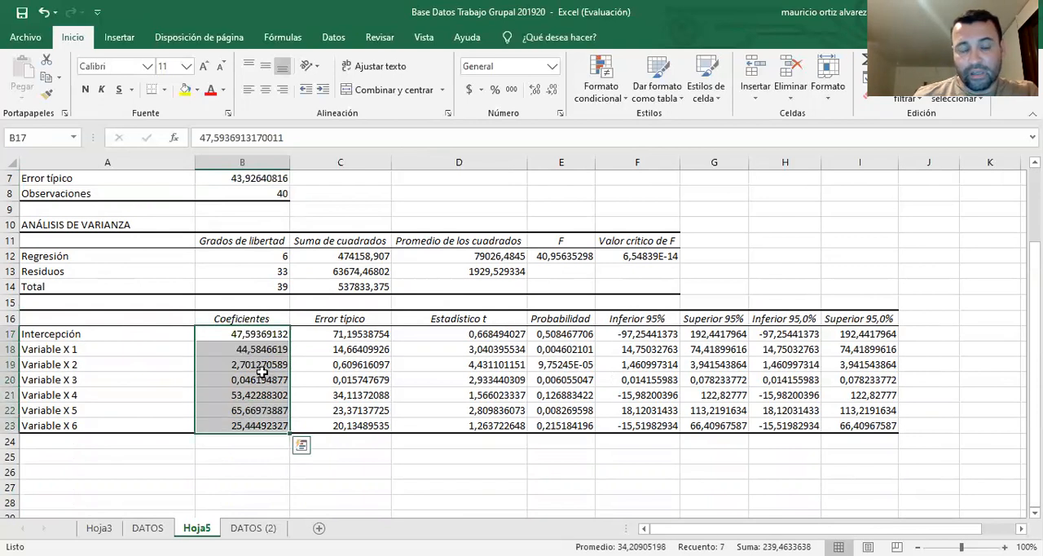
scroll(169, 457, down, 1)
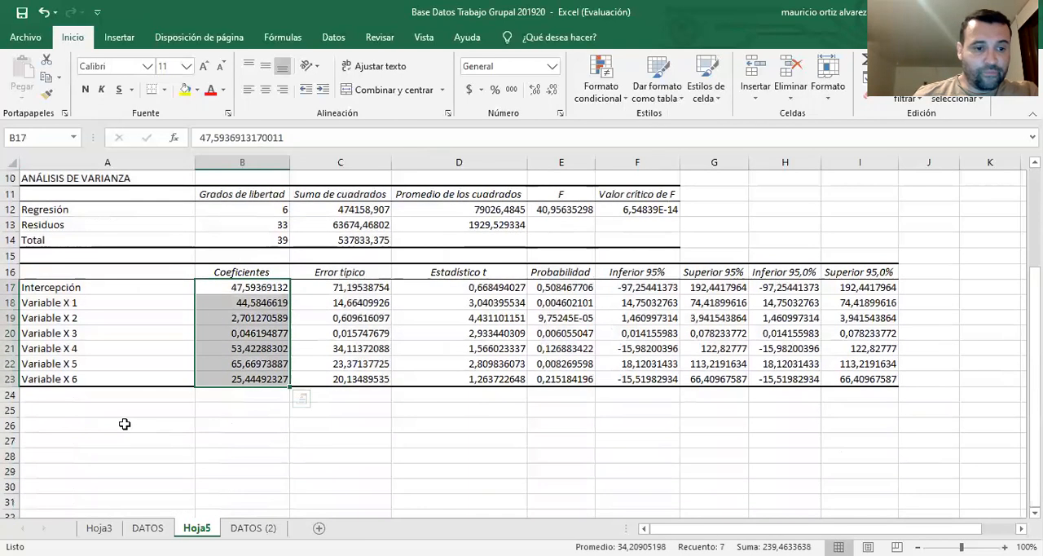
click(124, 423)
text(Y)
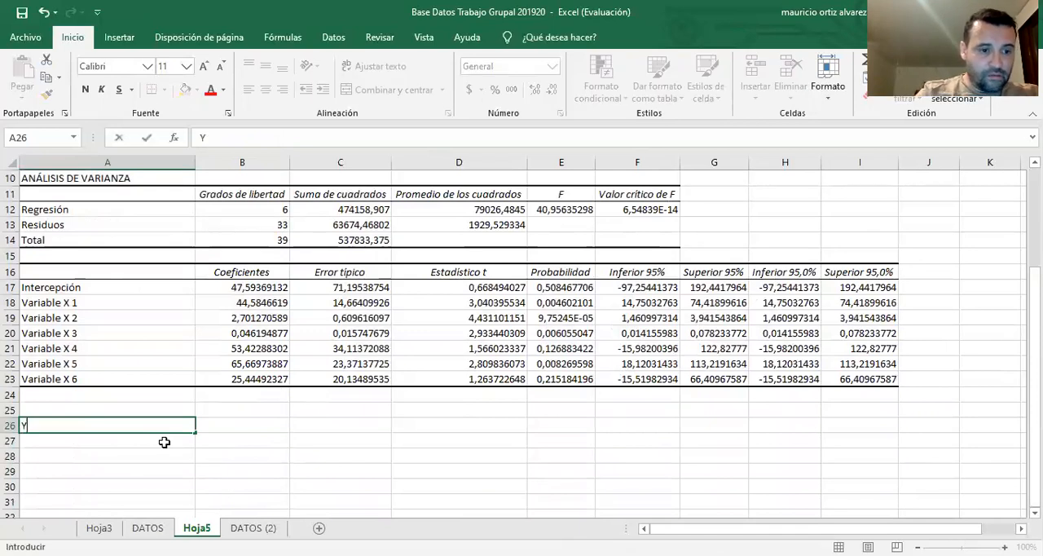
text(=)
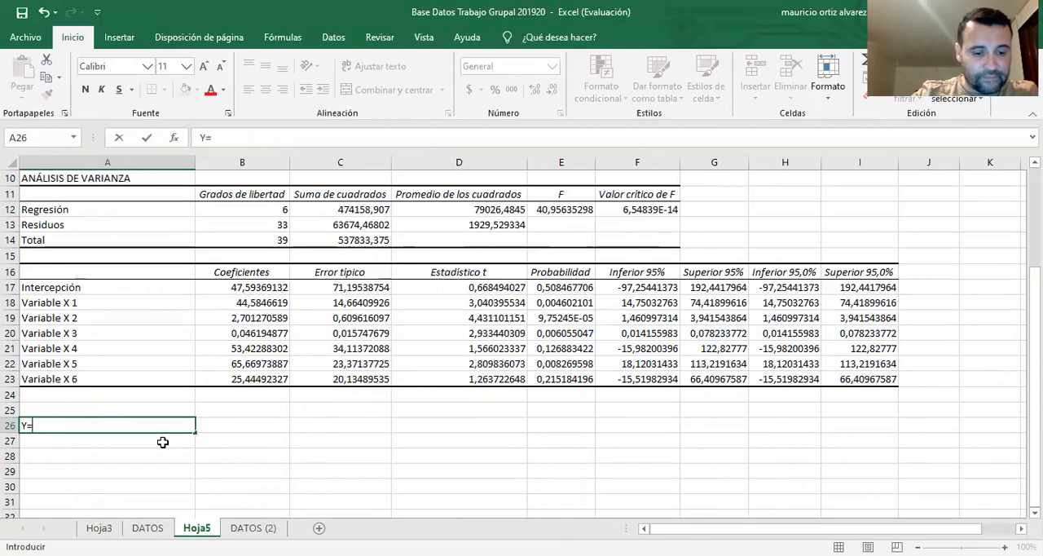
text(47,6)
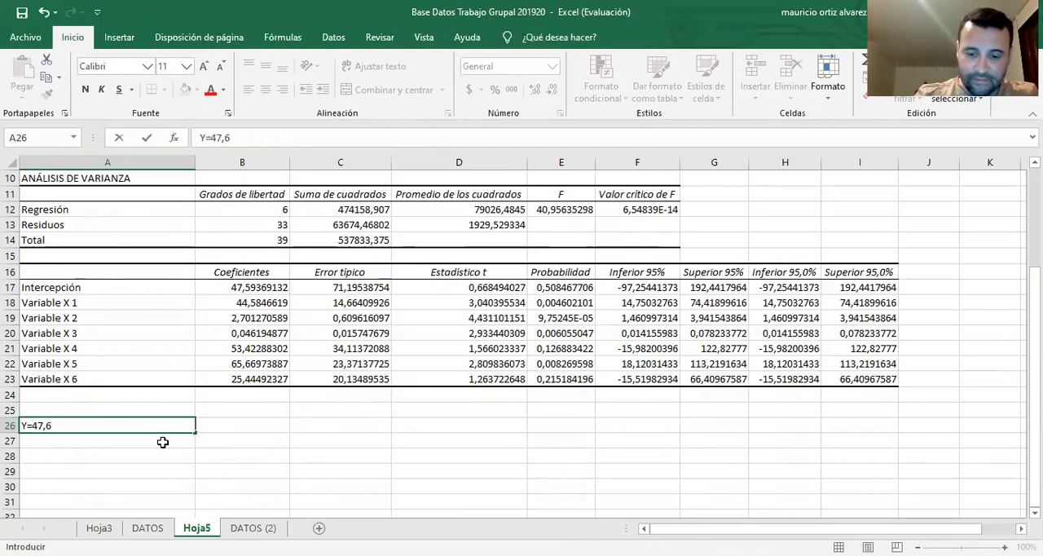
text(+)
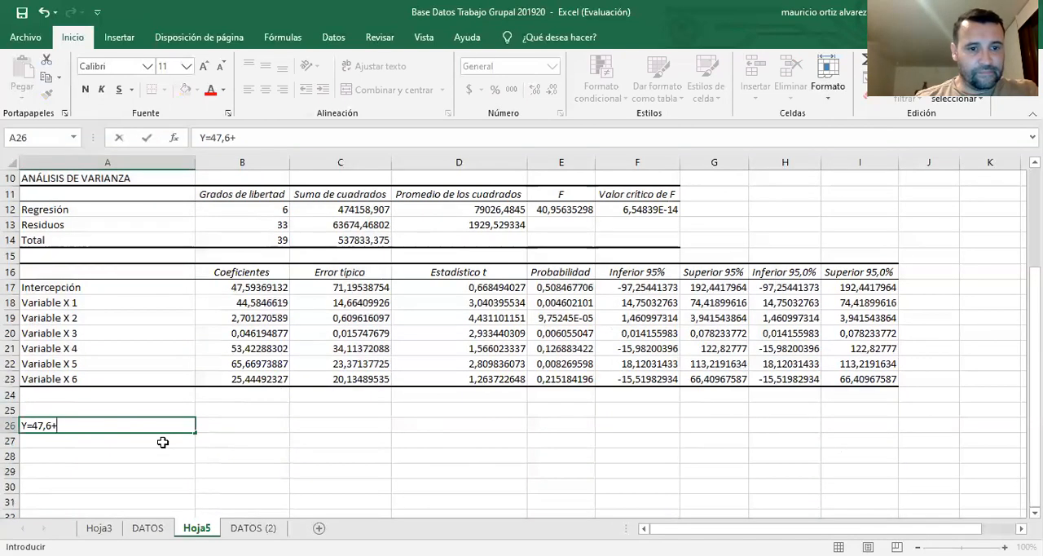
text(44,6)
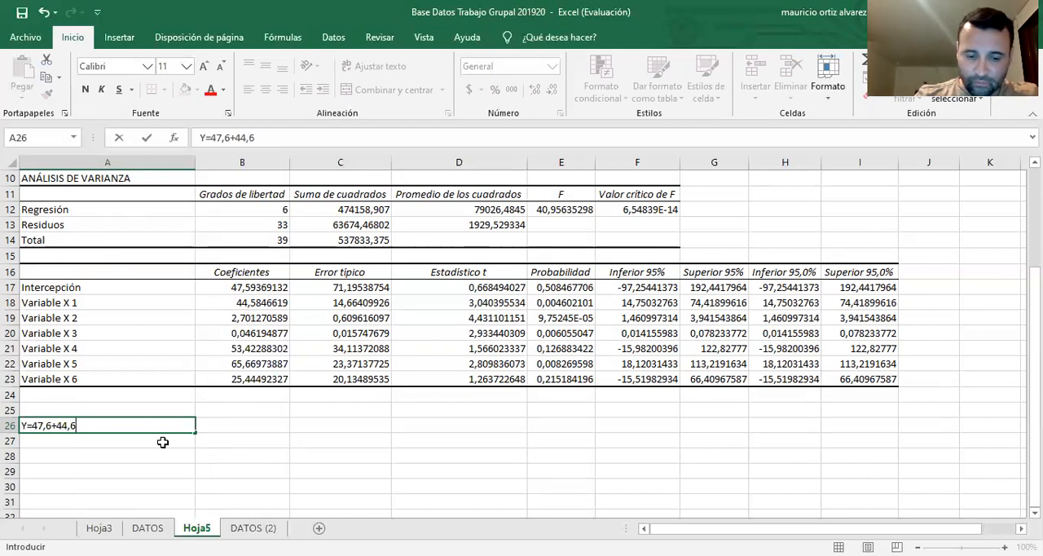
text(X1)
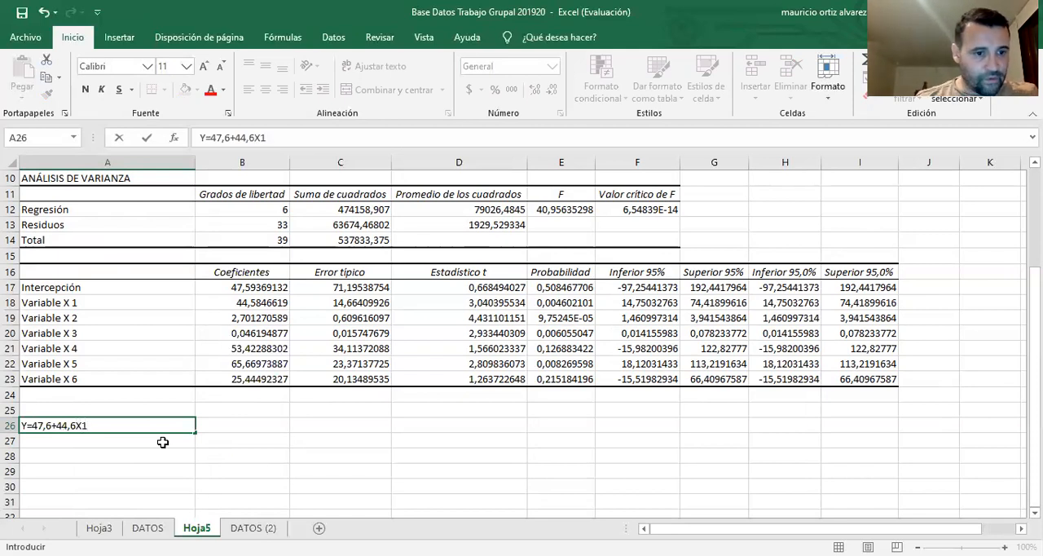
Append the first variable's term to the equation in A26 as +44,6 X1, with a space before X1
click(78, 427)
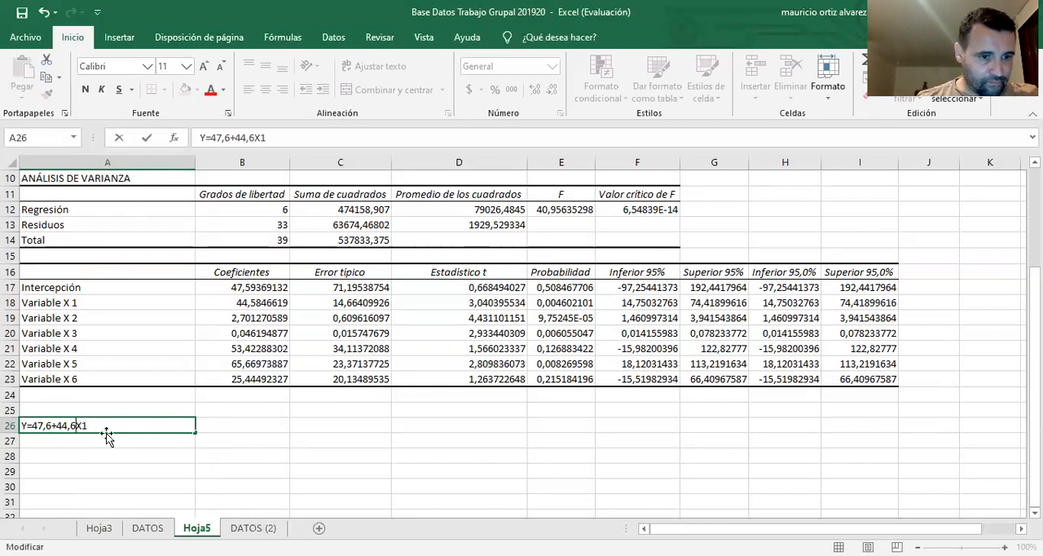
text(X1)
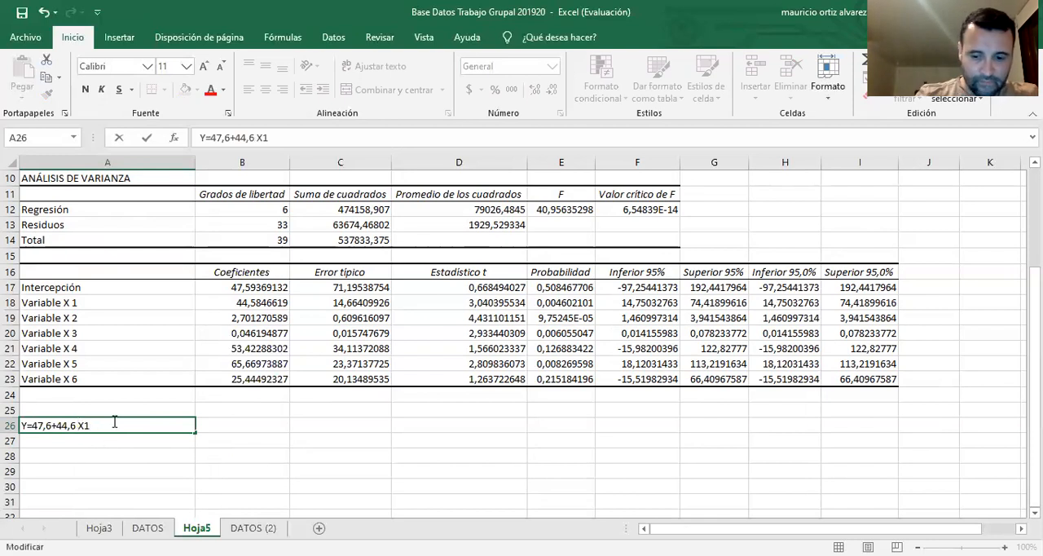
text(+)
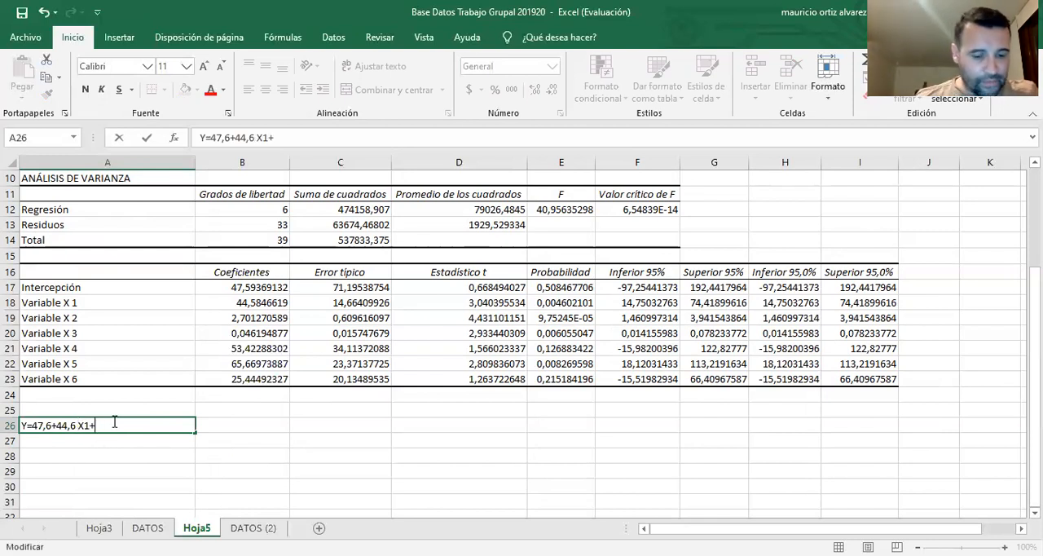
text(2,7)
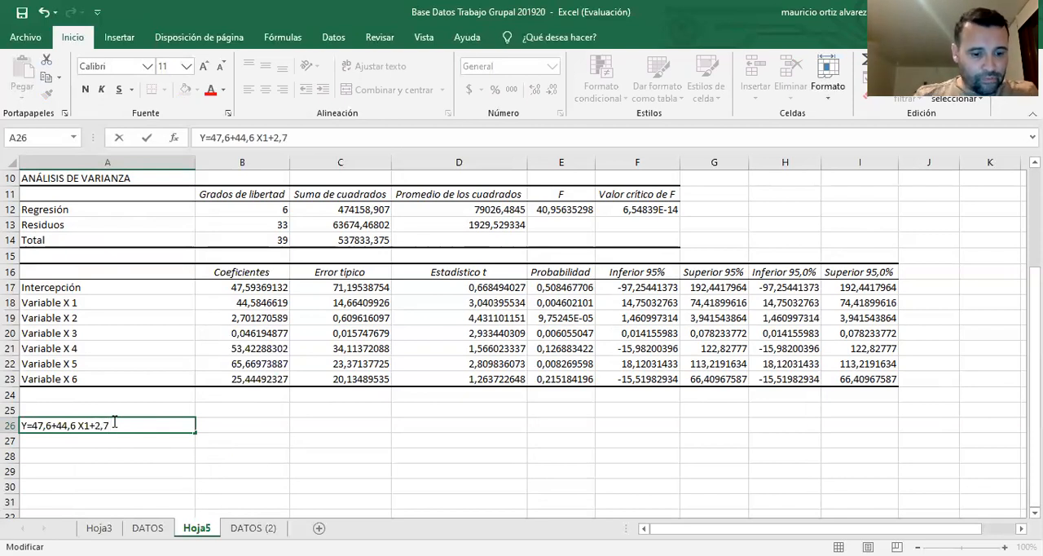
text( X2)
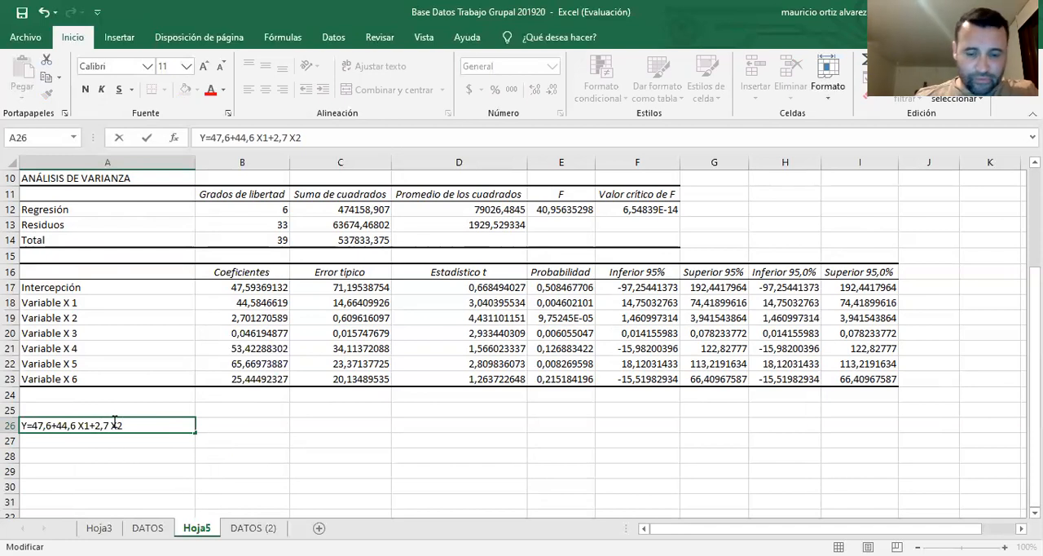
text(+)
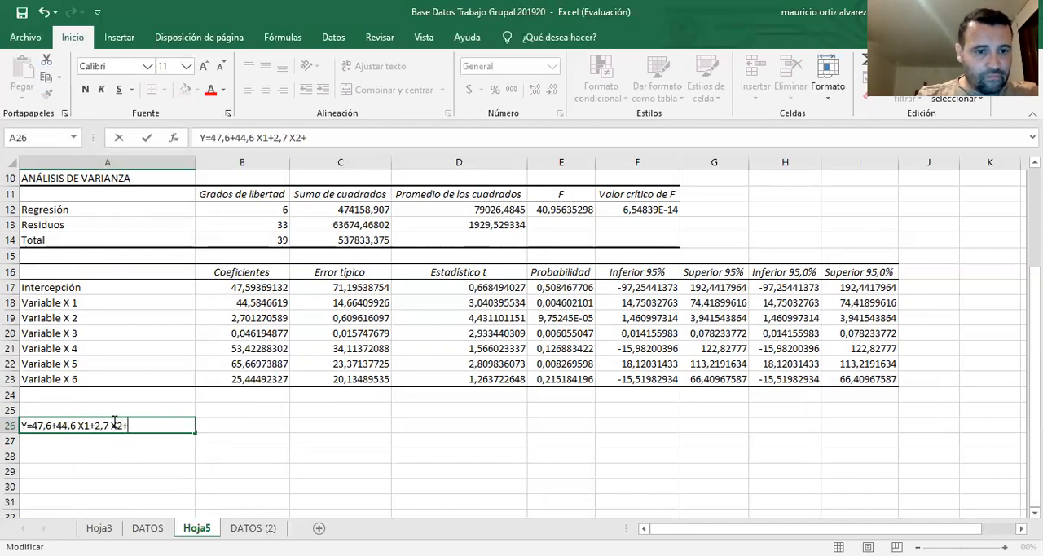
text( 0,)
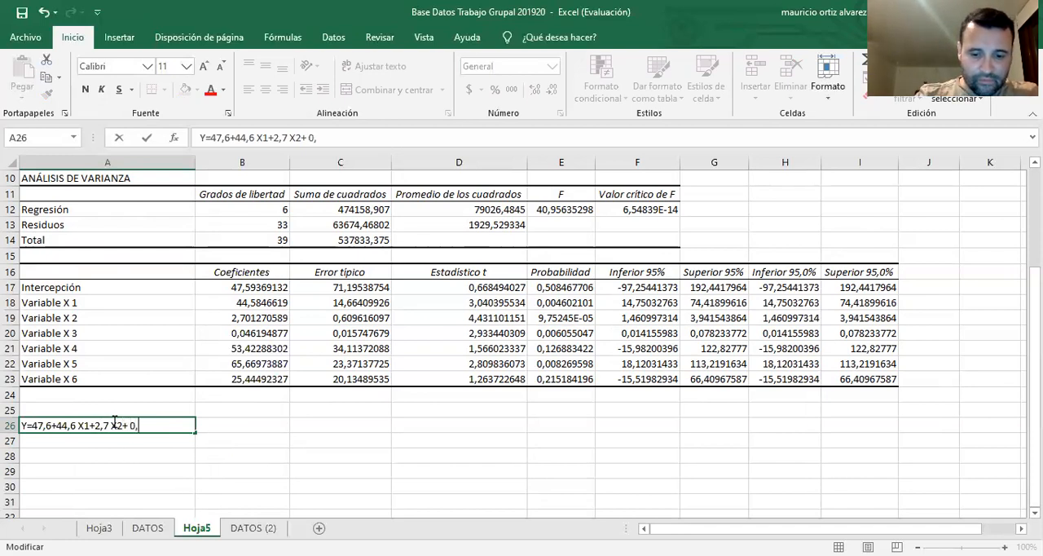
text(0)
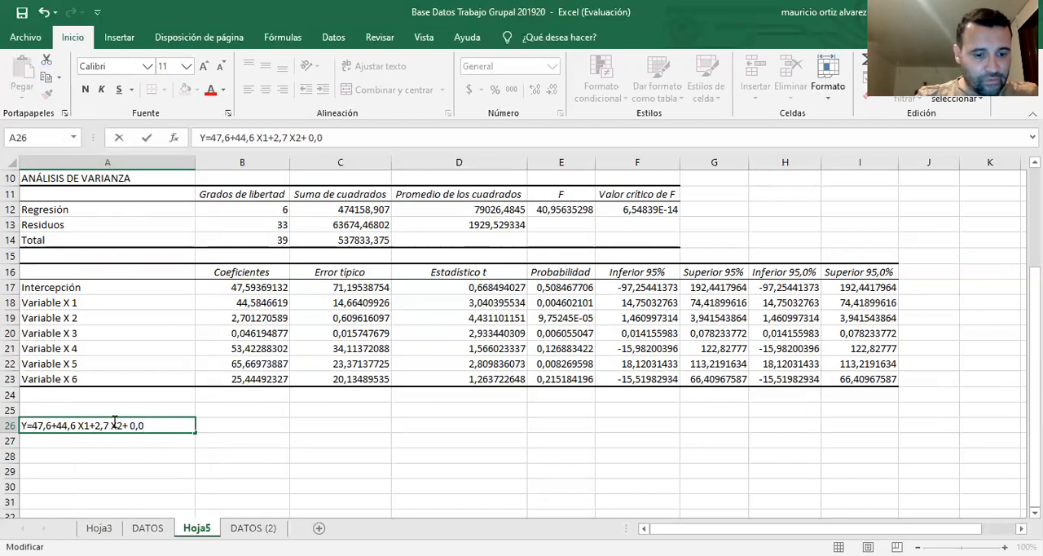
text(5)
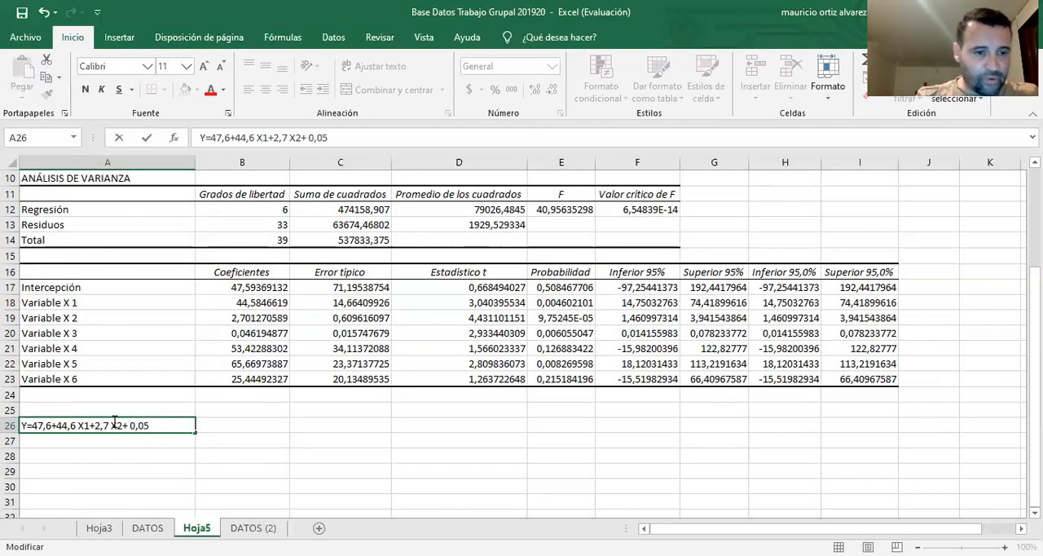
text( X)
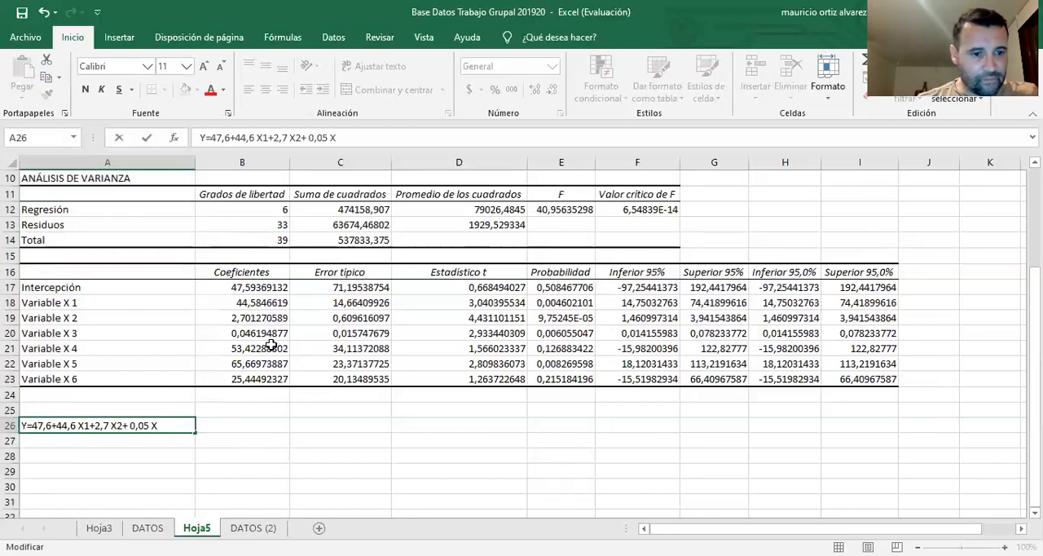
text(3+)
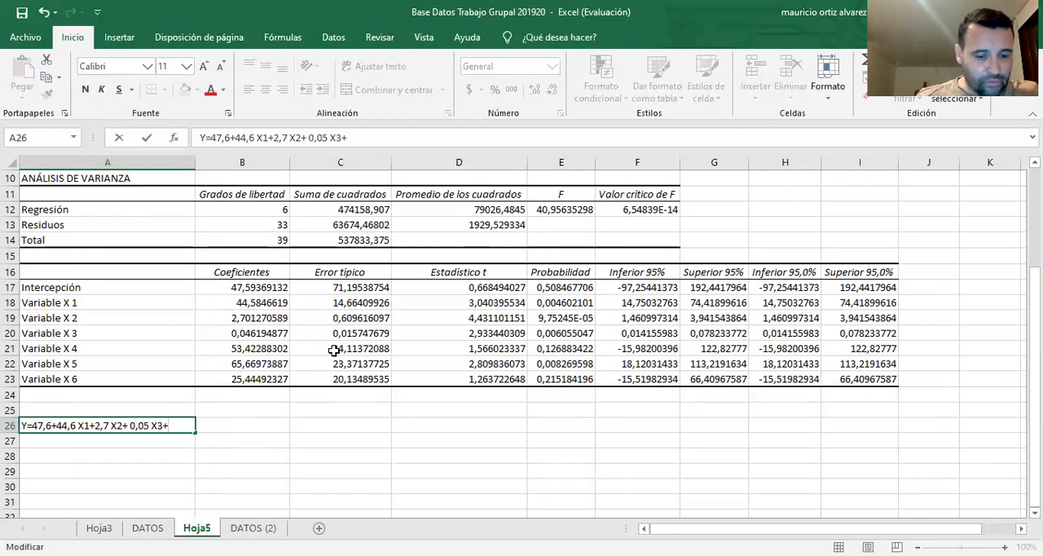
Add the first two dummy-variable terms to the equation in A26 as 53,42 D1+65,7 D2
text(5)
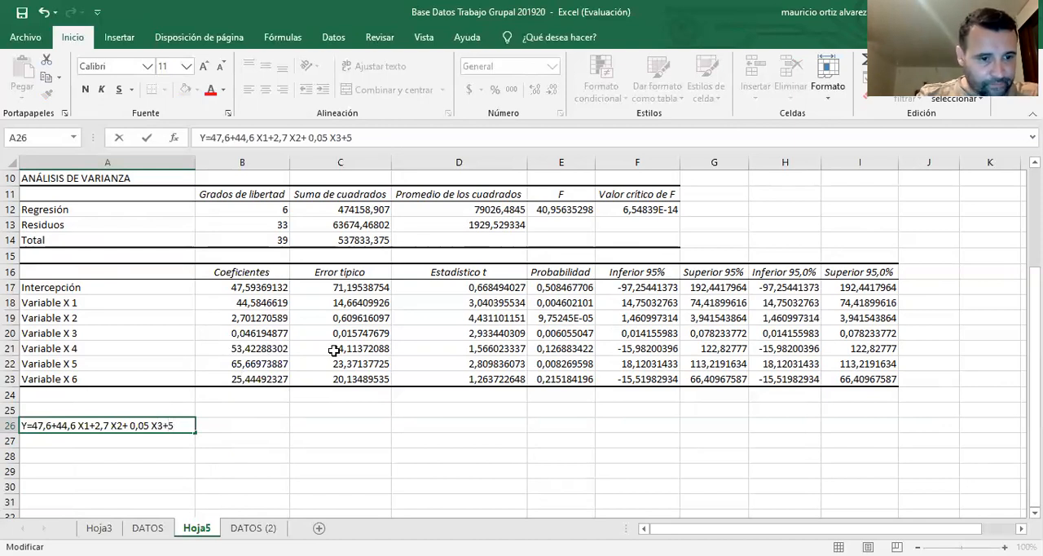
text(3,)
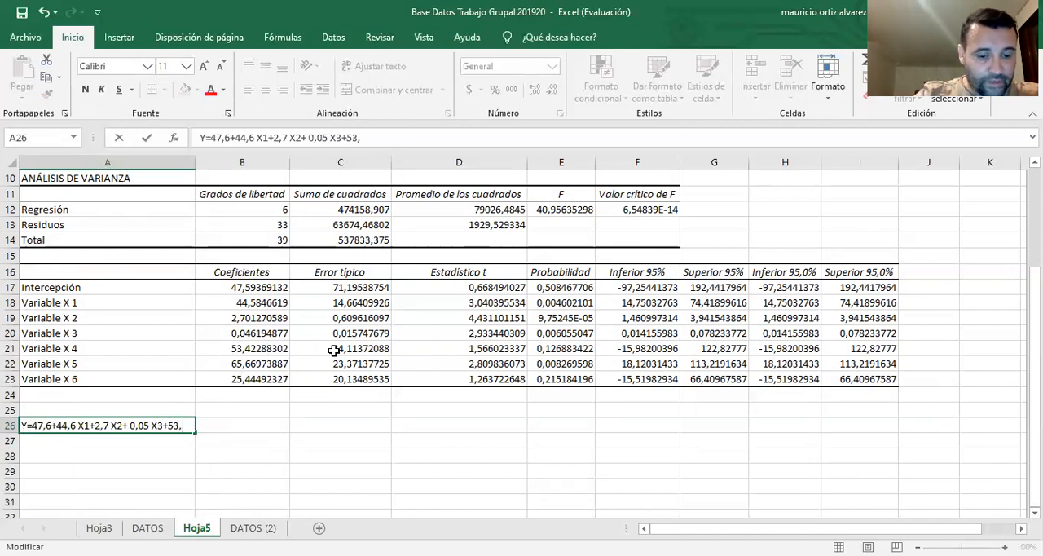
text(42 D)
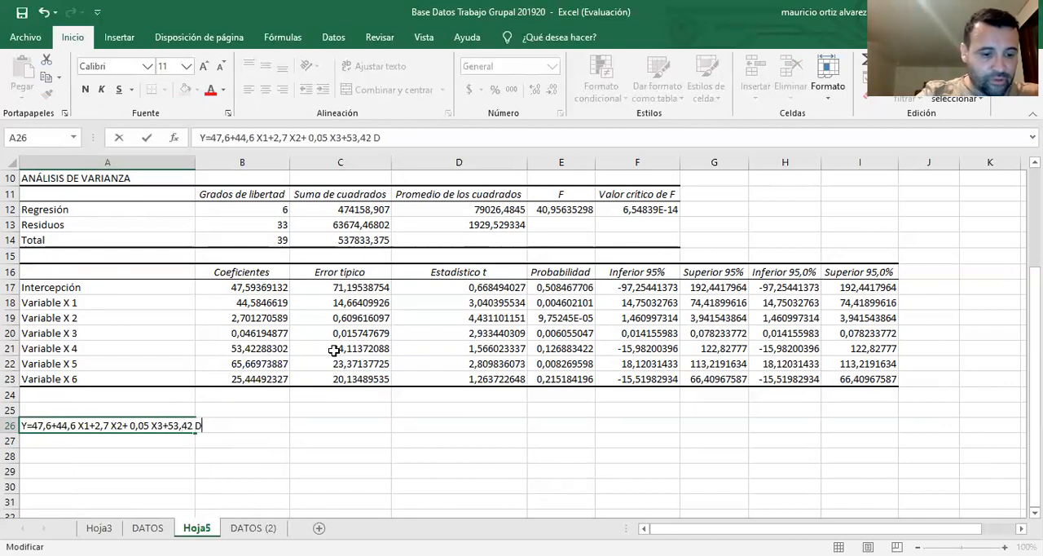
text(1+)
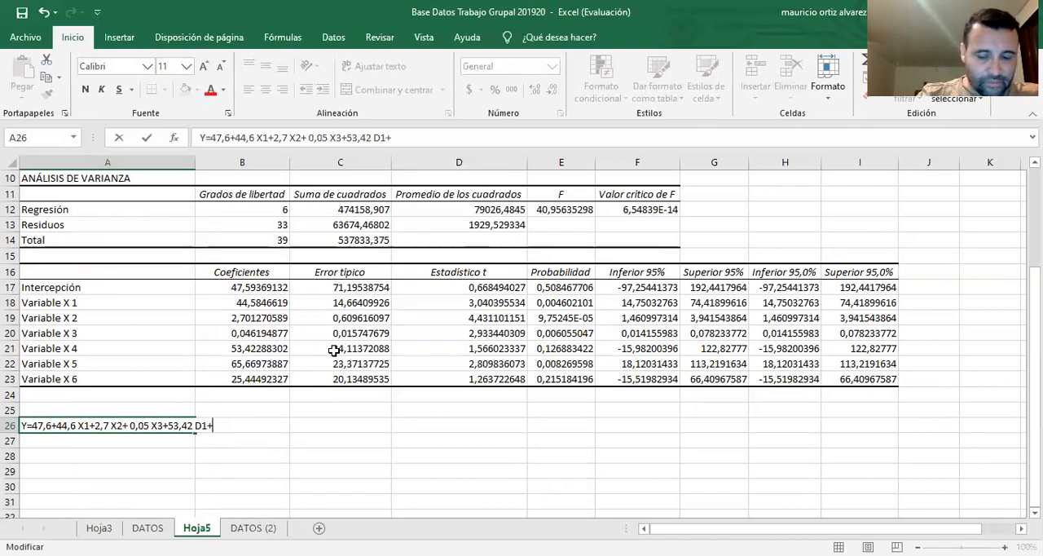
text(65,7)
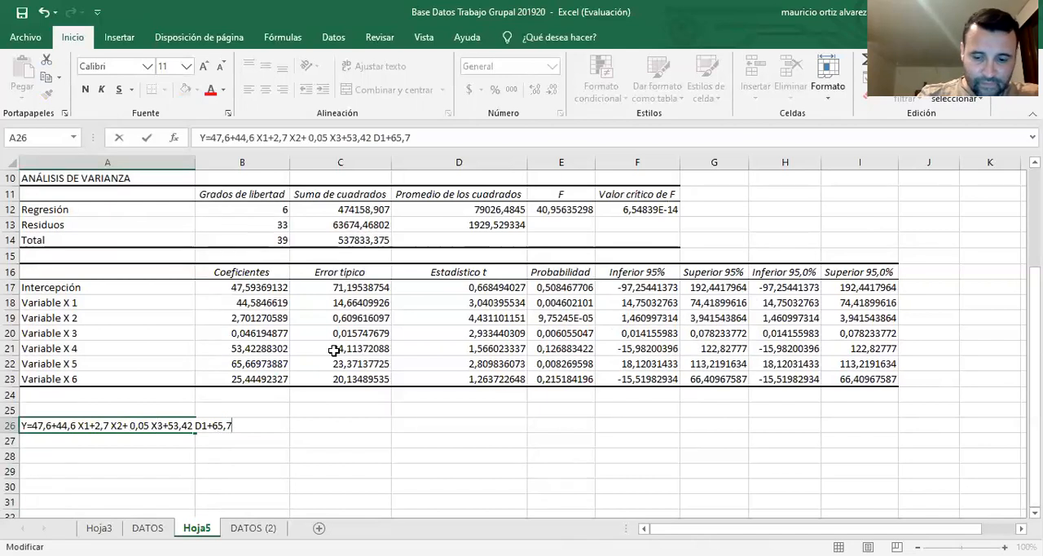
text( D)
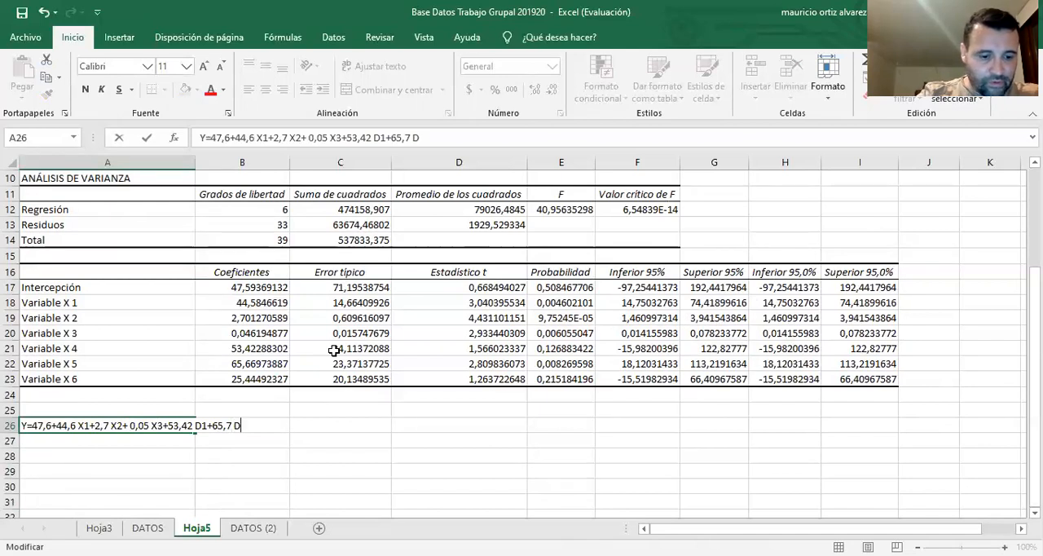
text(2+)
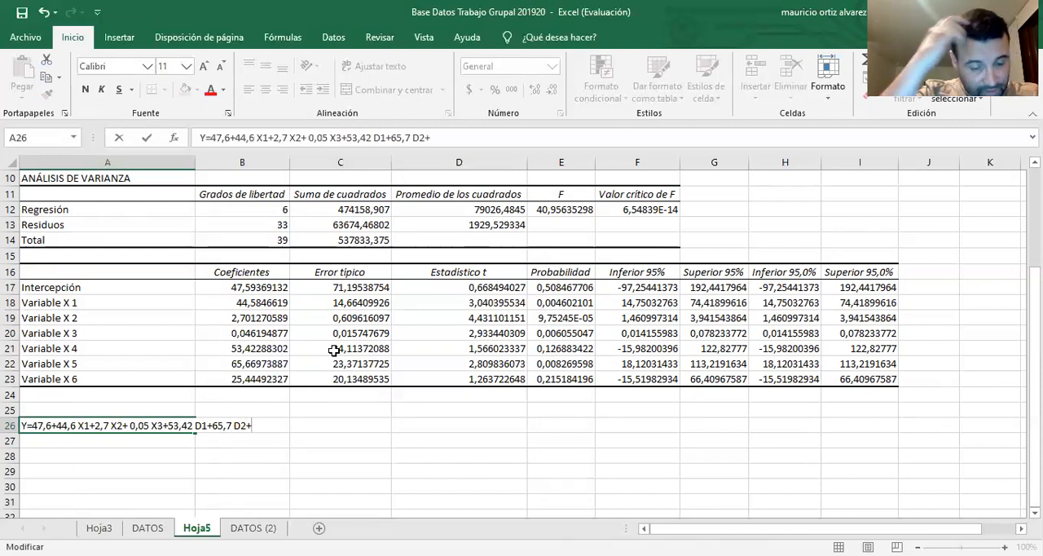
text(25,4 D3)
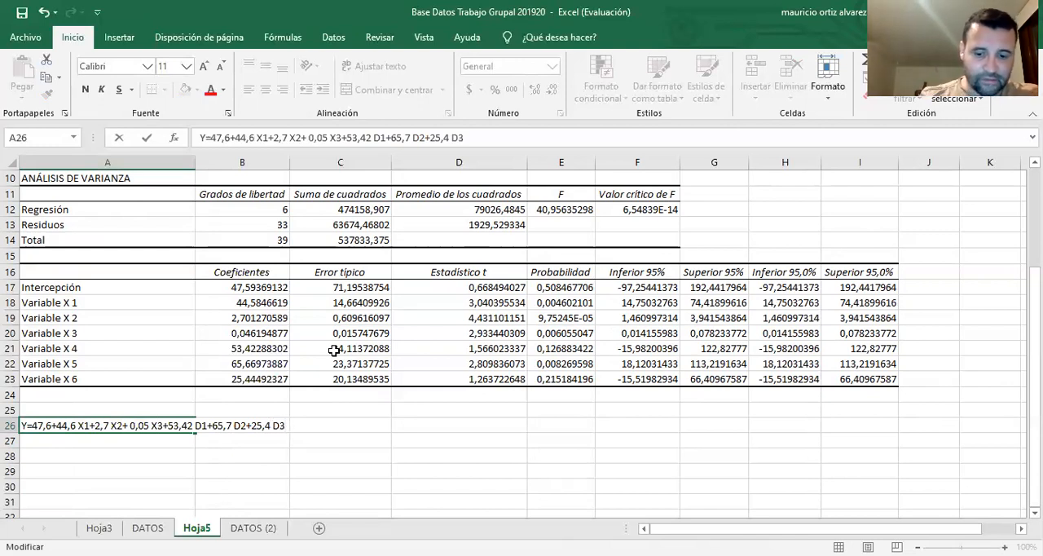
text( + U)
Insert spaces around the plus signs between the terms of the equation in A26 and commit the edited cell
key(Left)
key(Left)
key(Left)
key(Left)
key(Left)
key(Left)
key(Left)
key(Left)
key(Left)
key(Left)
key(Left)
key(Left)
key(Left)
key(Left)
key(Left)
key(Left)
key(Left)
key(Left)
key(Left)
key(Left)
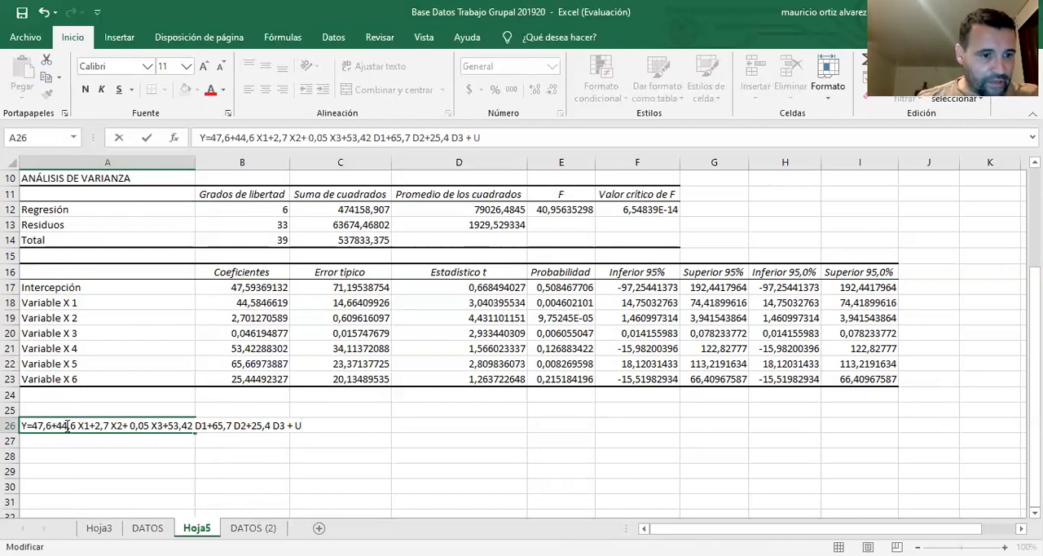
key(Right)
click(97, 425)
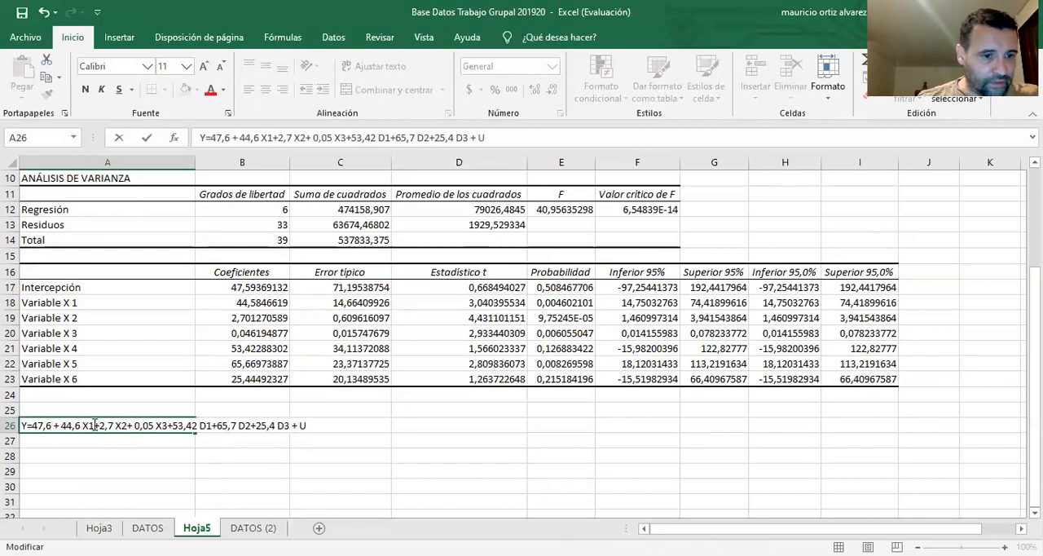
click(94, 426)
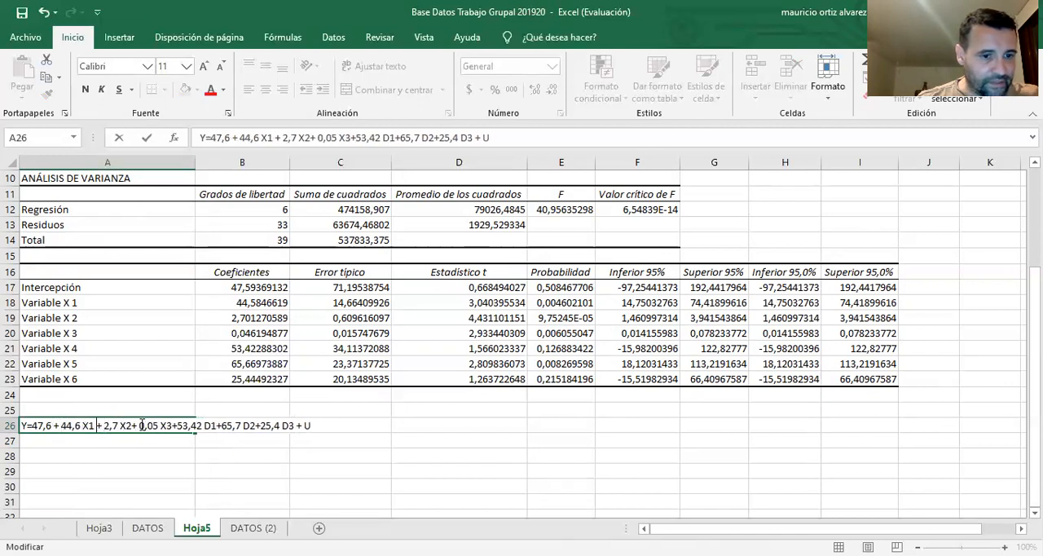
click(132, 426)
click(176, 425)
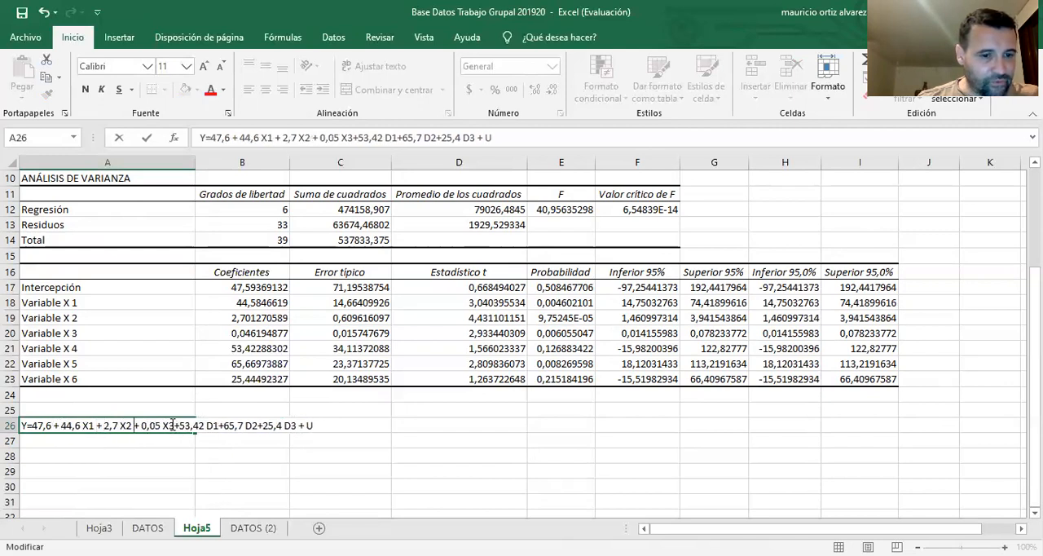
key(Right)
click(223, 425)
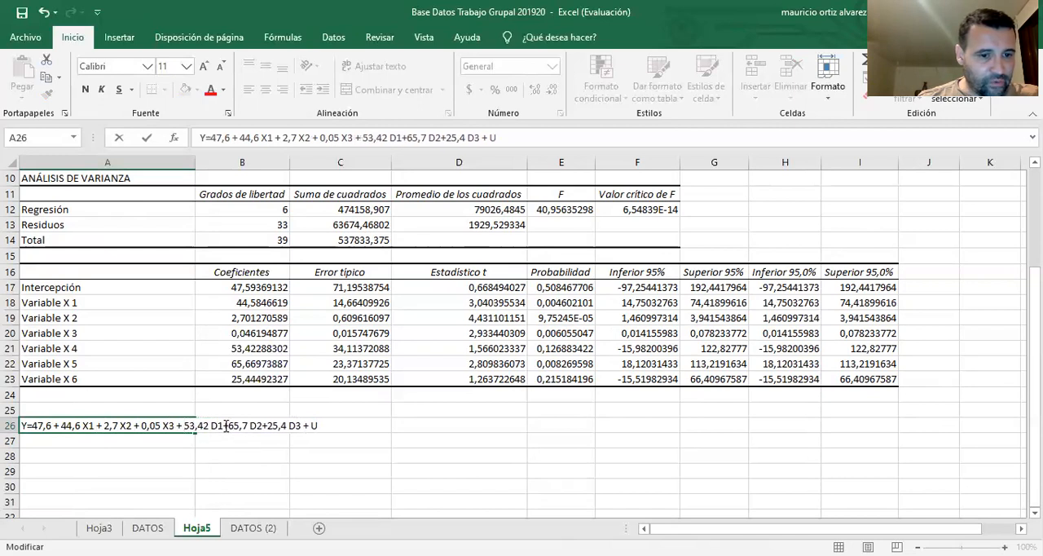
click(233, 425)
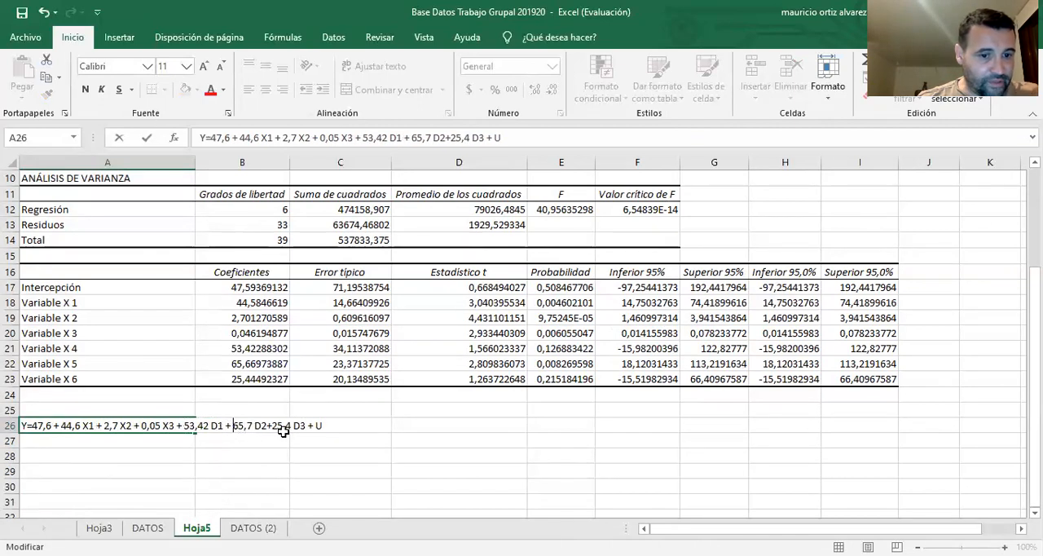
click(268, 425)
click(275, 425)
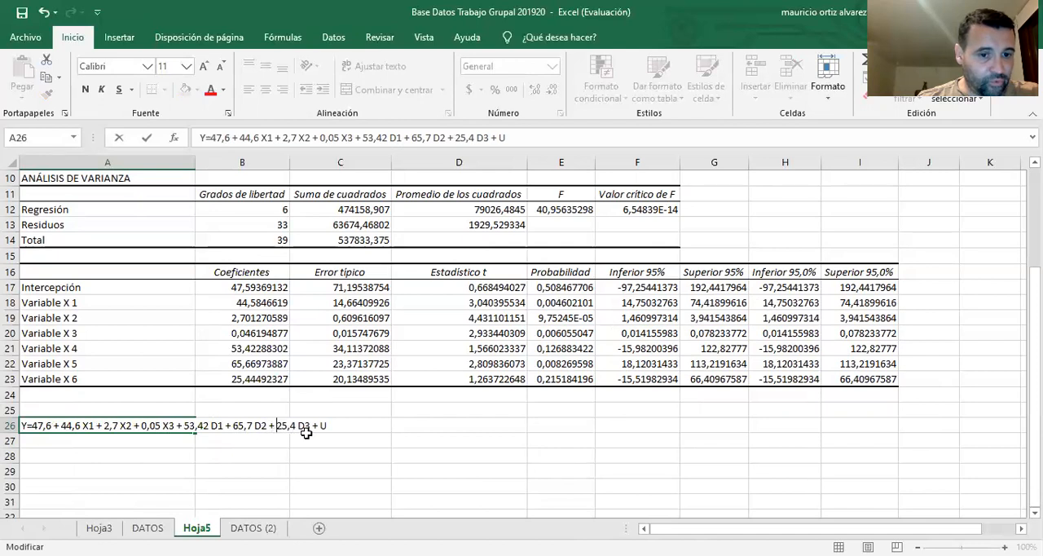
click(351, 440)
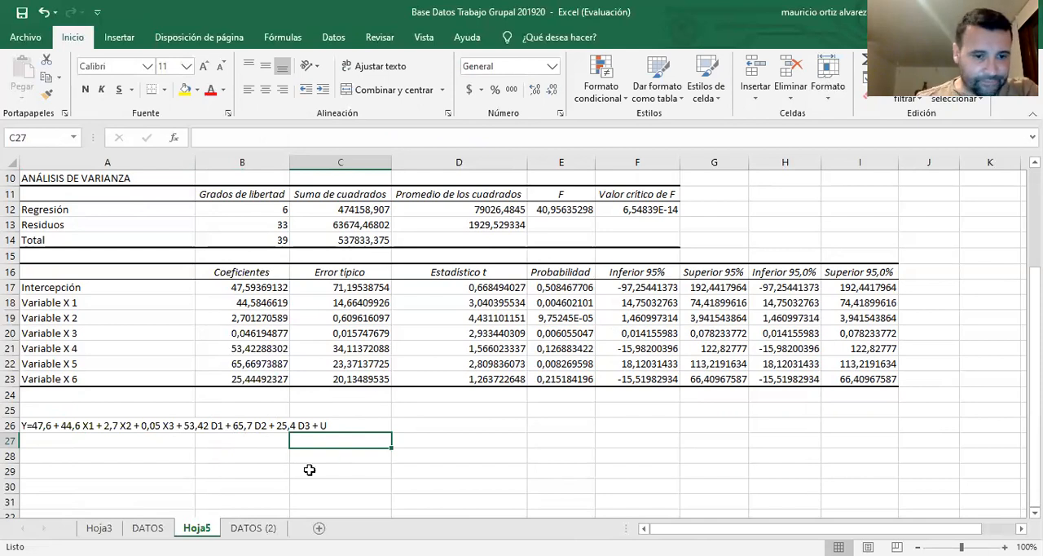
Insert spaces around the equals sign after Y in the A26 equation and commit the change
scroll(310, 470, down, 3)
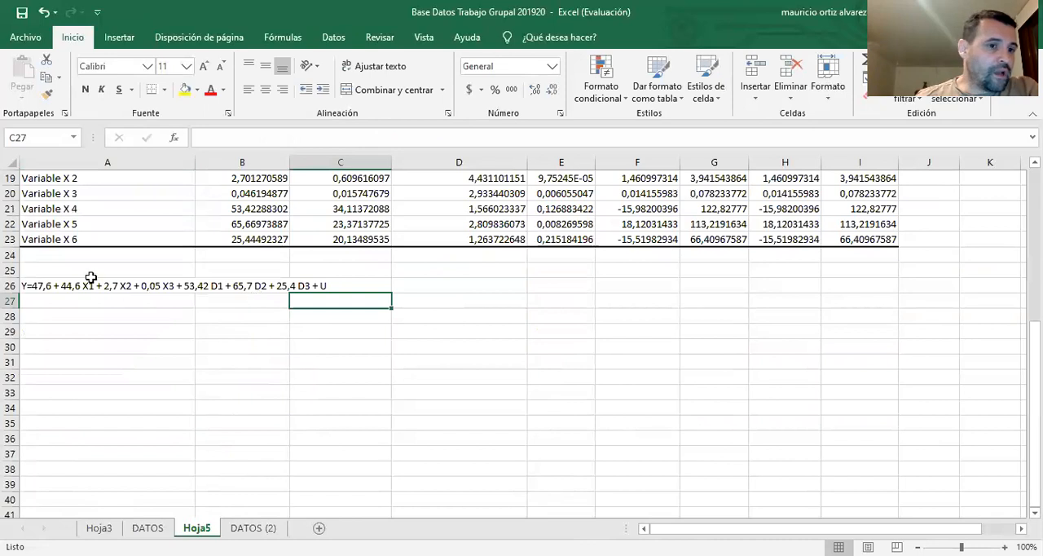
double_click(33, 284)
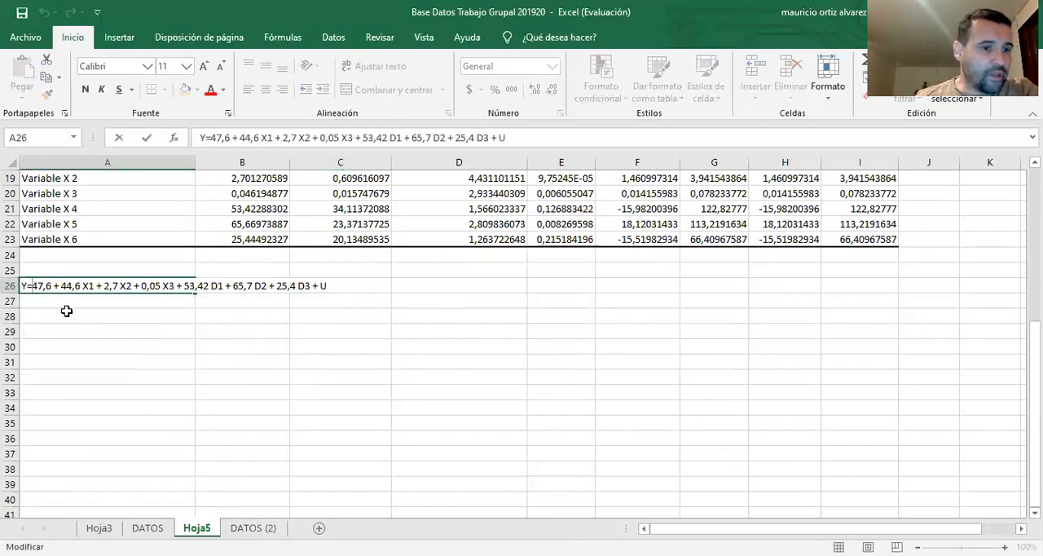
click(28, 286)
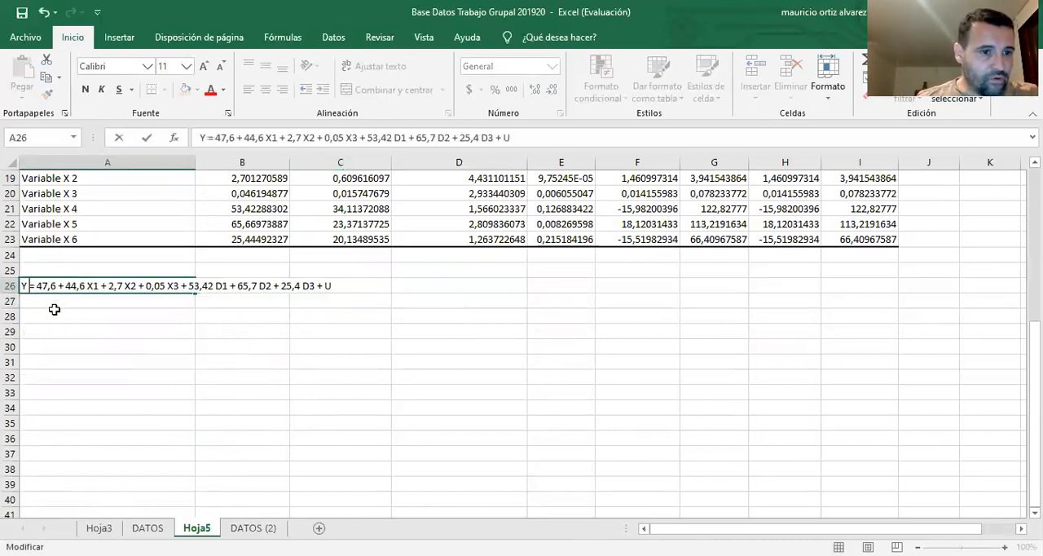
click(55, 311)
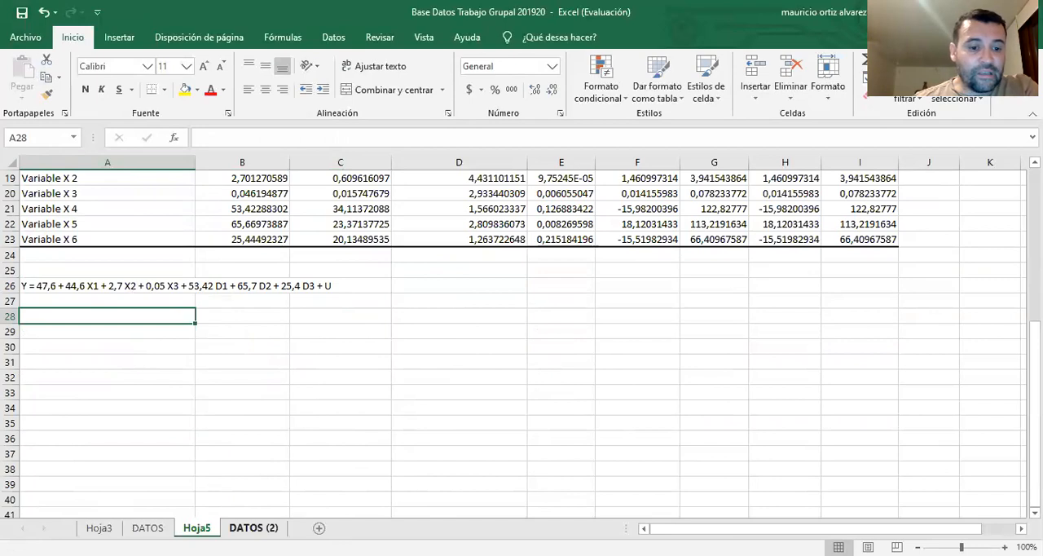
Examine the theoretical model on the DATOS (2) sheet, then compare the regression coefficients with the written equation on Hoja5
click(253, 527)
scroll(326, 457, up, 3)
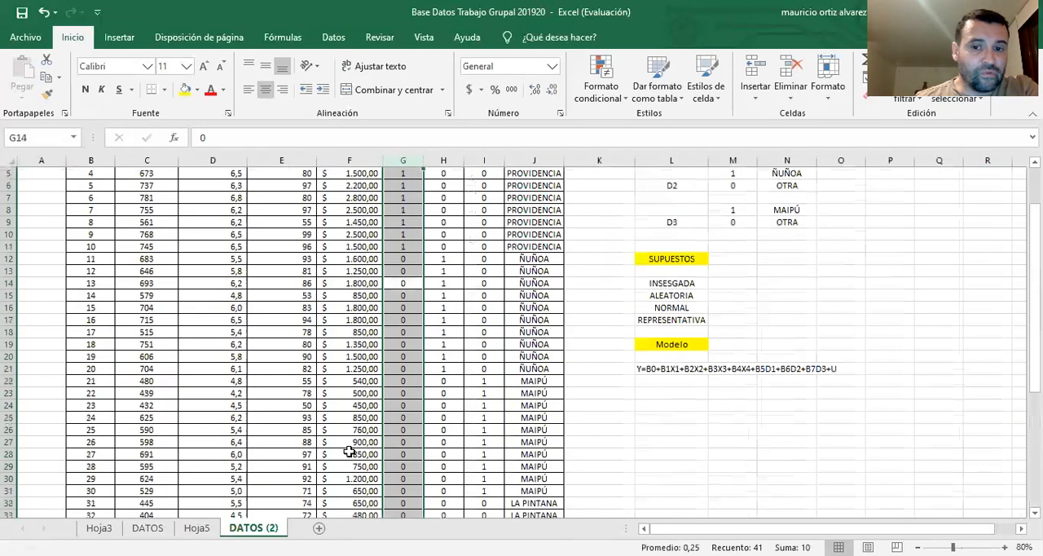
scroll(325, 456, down, 2)
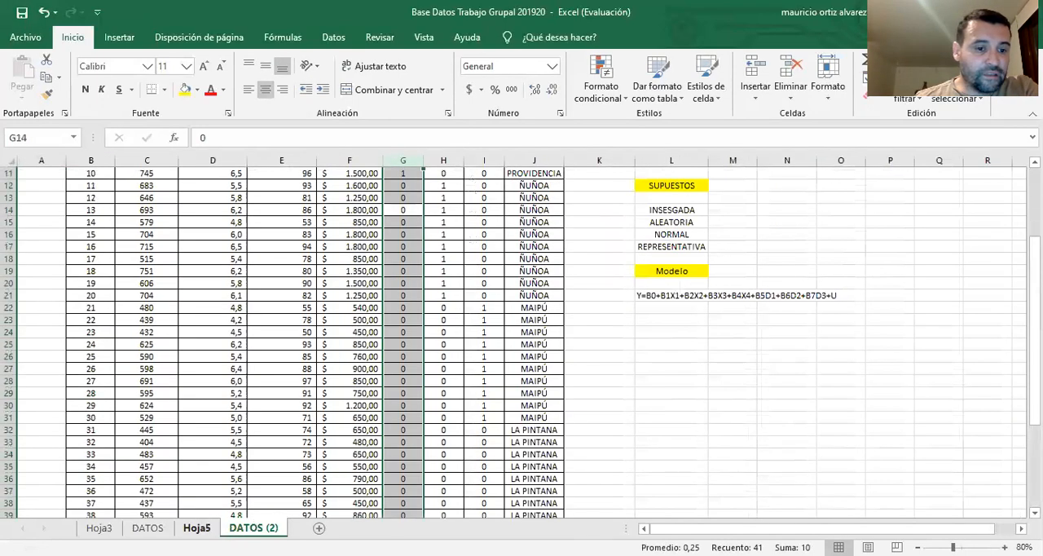
click(196, 527)
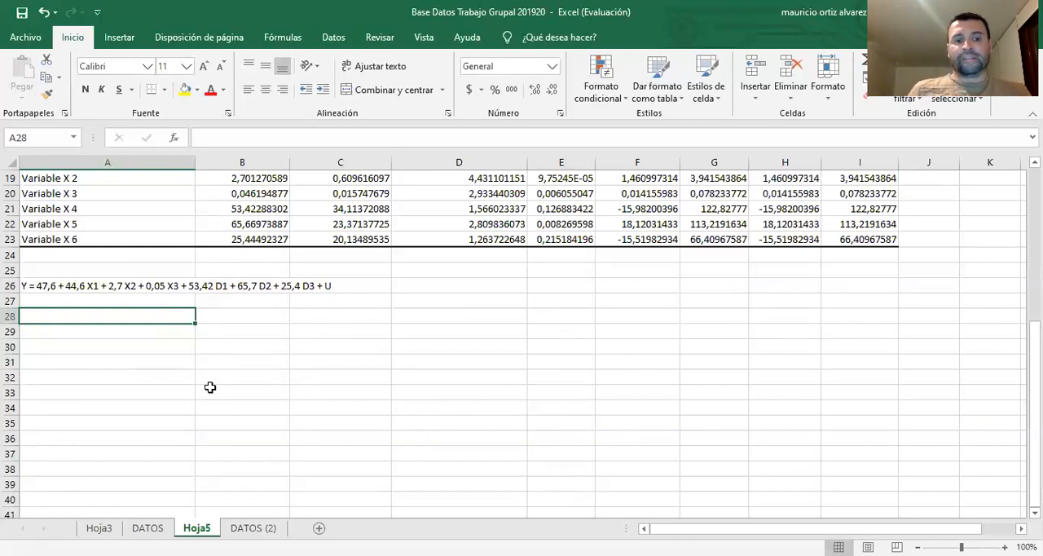
scroll(224, 390, up, 2)
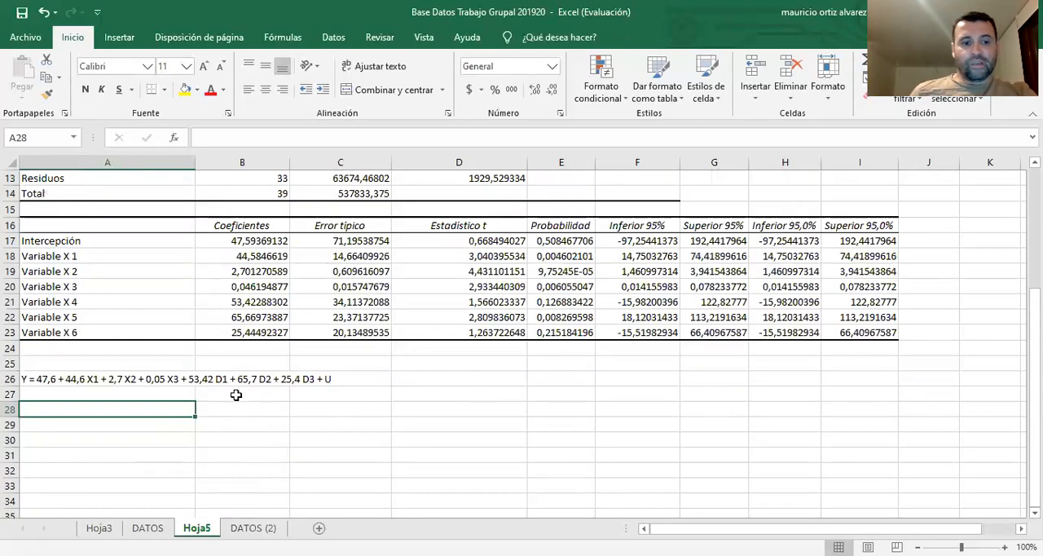
scroll(272, 358, up, 2)
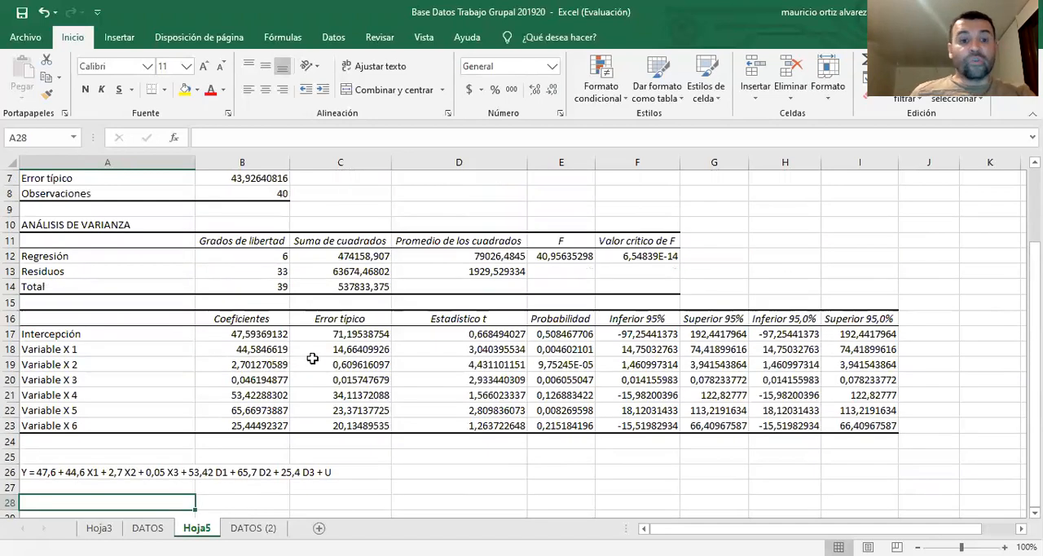
scroll(229, 466, down, 1)
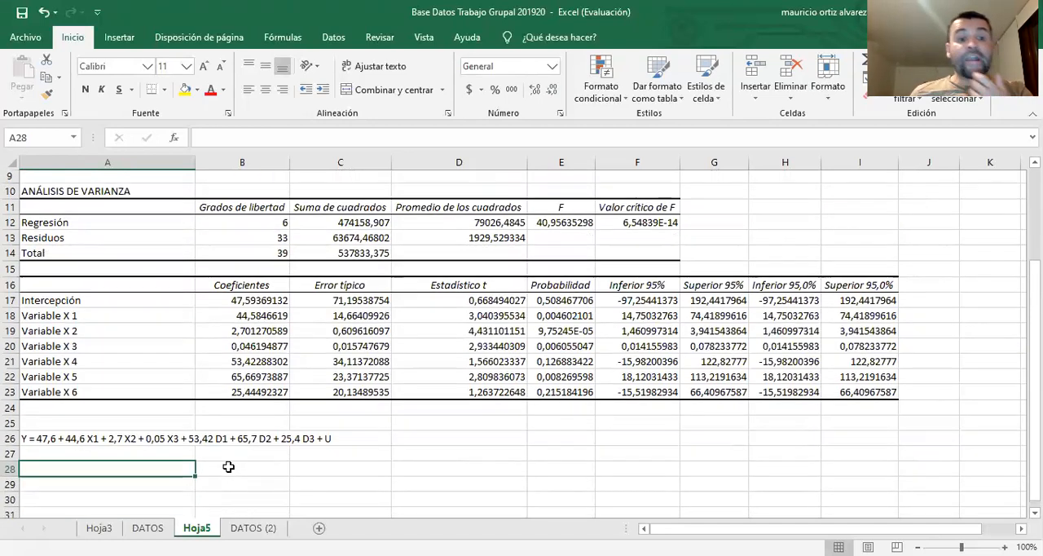
Examine the variance analysis and coefficient tables on Hoja5 together with the written equation in A26
scroll(163, 402, down, 1)
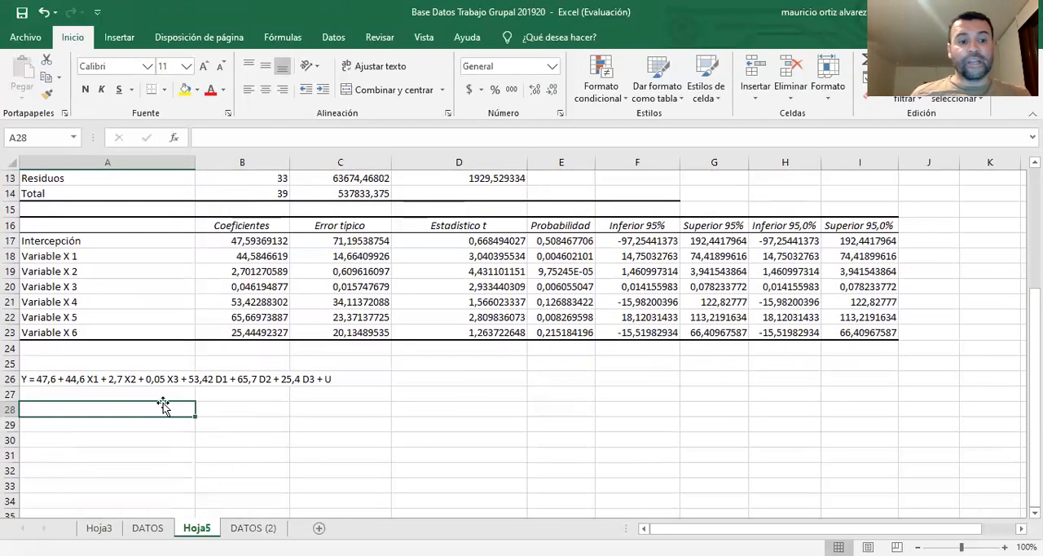
scroll(167, 407, up, 1)
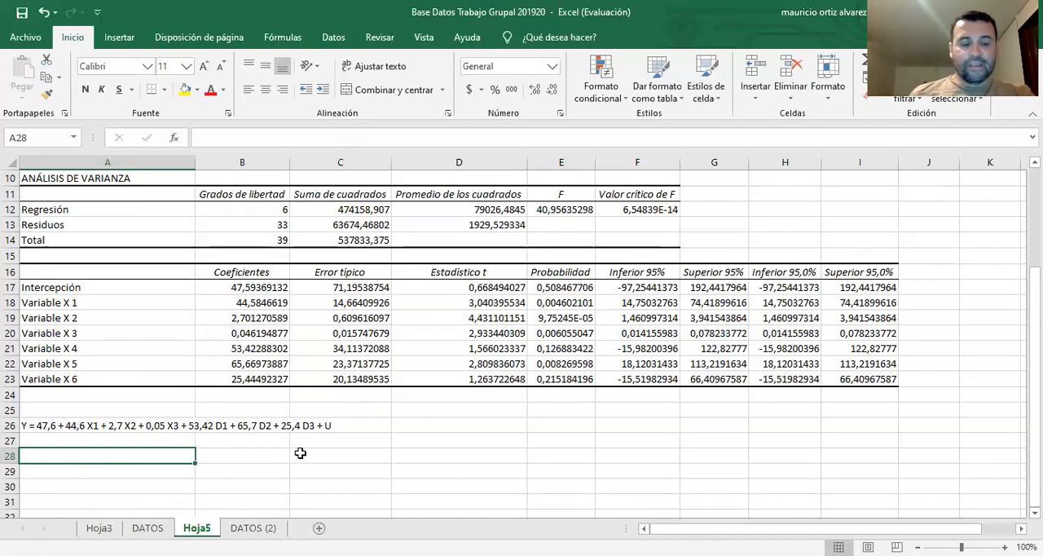
scroll(315, 447, down, 1)
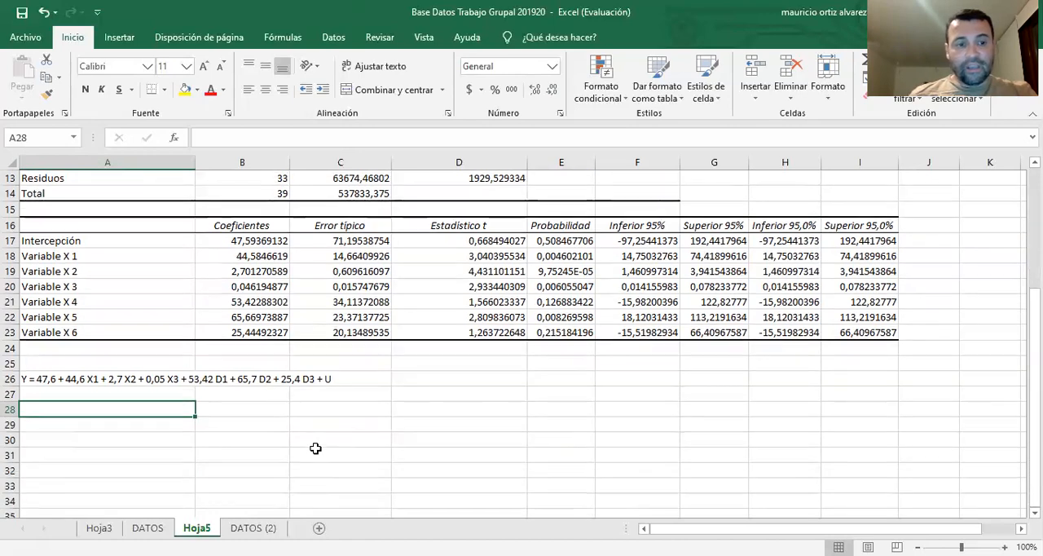
scroll(315, 448, up, 1)
scroll(316, 447, down, 1)
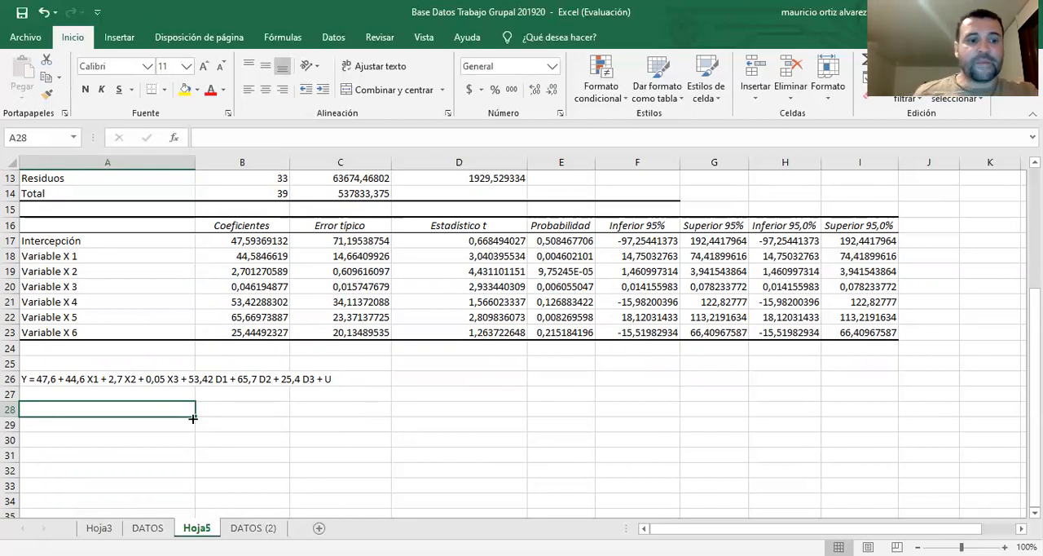
scroll(195, 415, up, 2)
scroll(322, 382, down, 2)
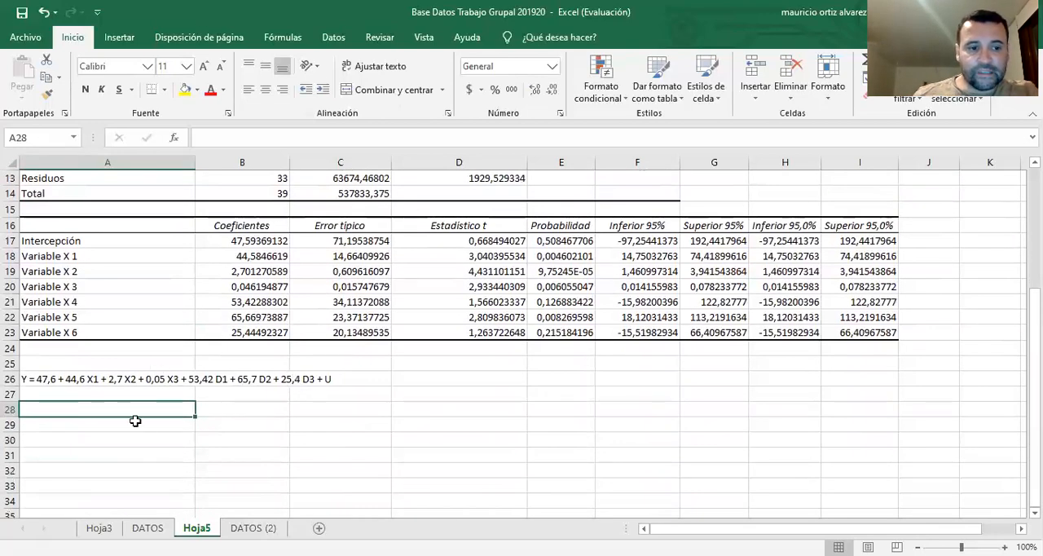
scroll(135, 422, up, 1)
scroll(119, 435, down, 2)
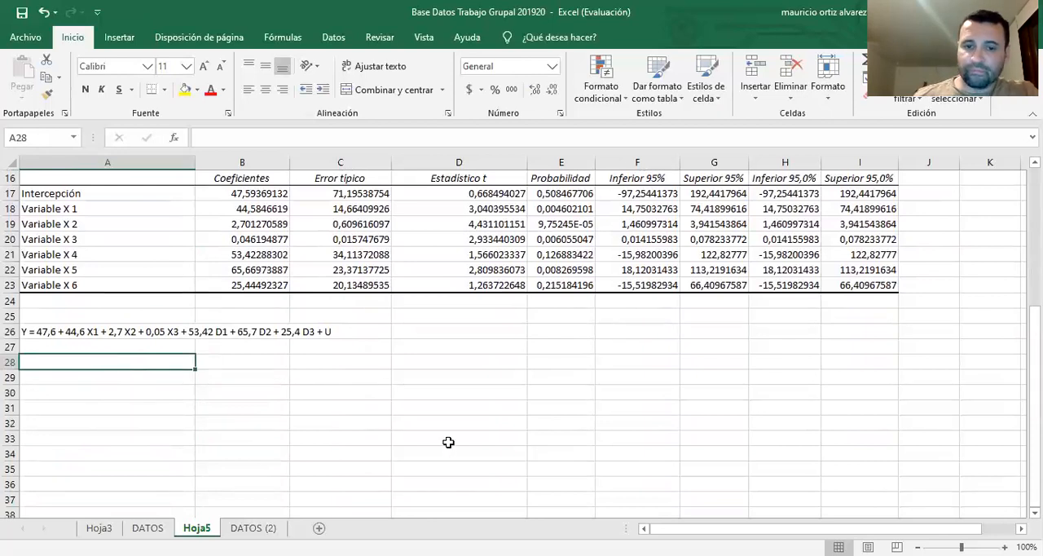
scroll(449, 444, up, 2)
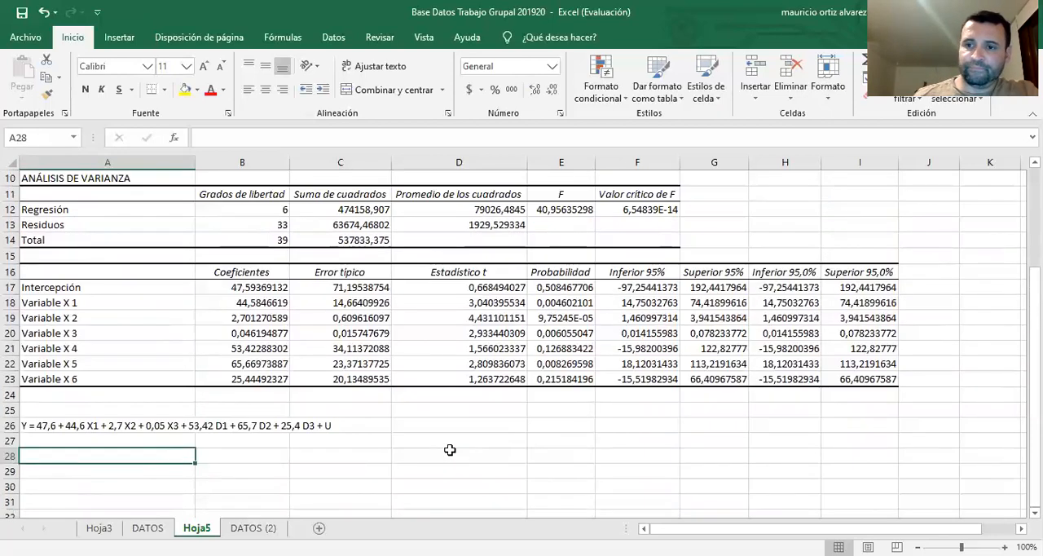
Colour the variable names X1 and X2 red within the A26 equation and commit the cell
scroll(449, 449, down, 2)
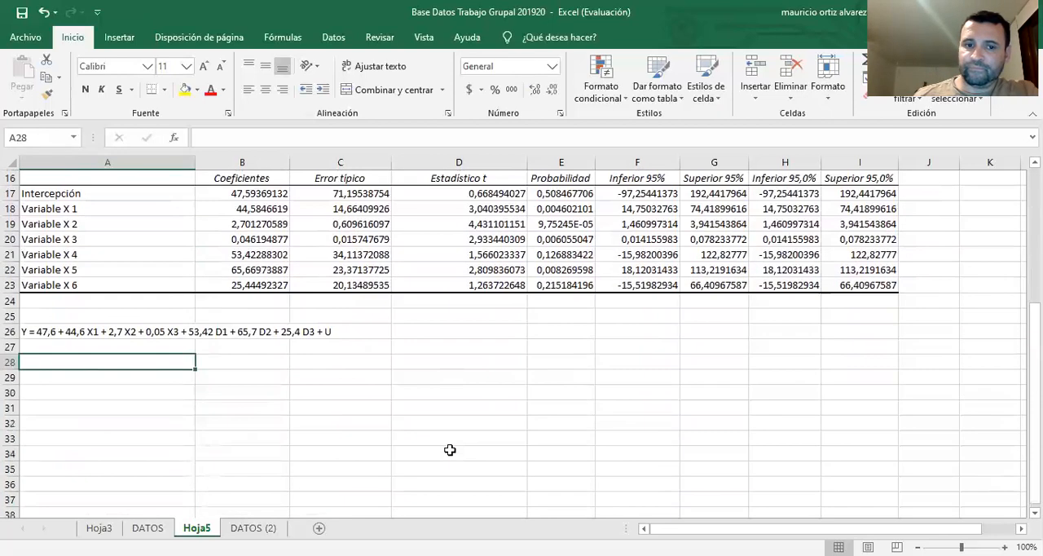
double_click(92, 330)
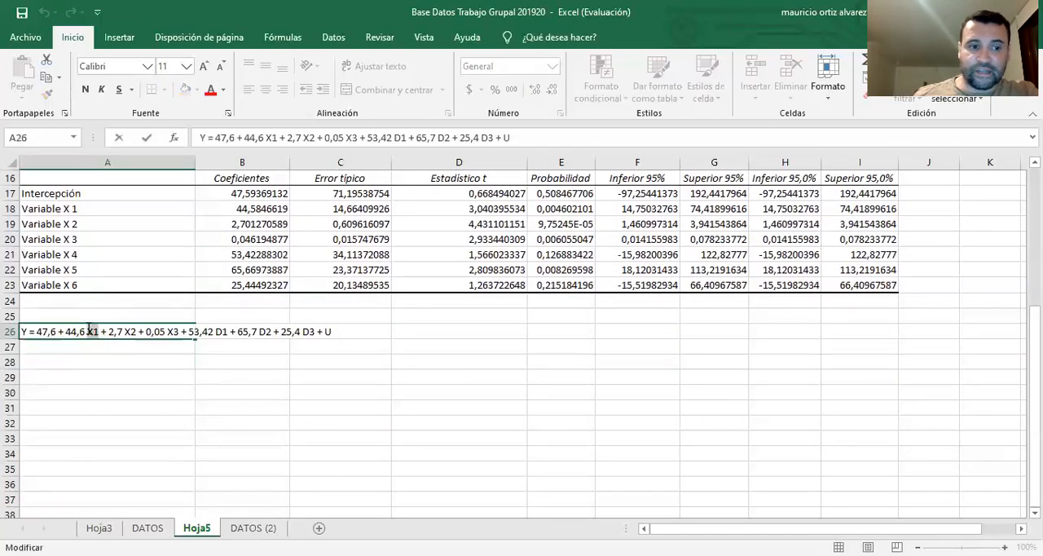
double_click(91, 330)
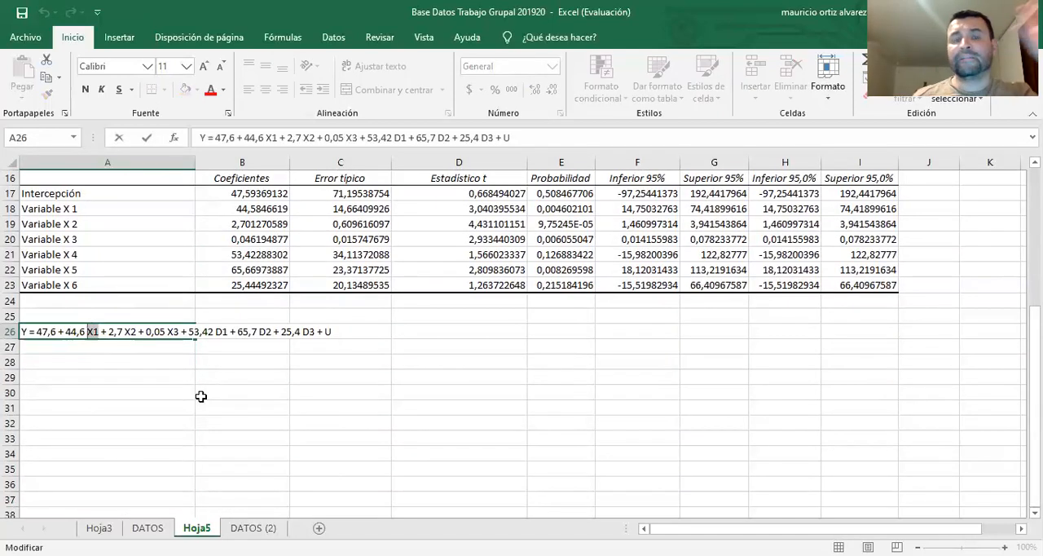
click(210, 92)
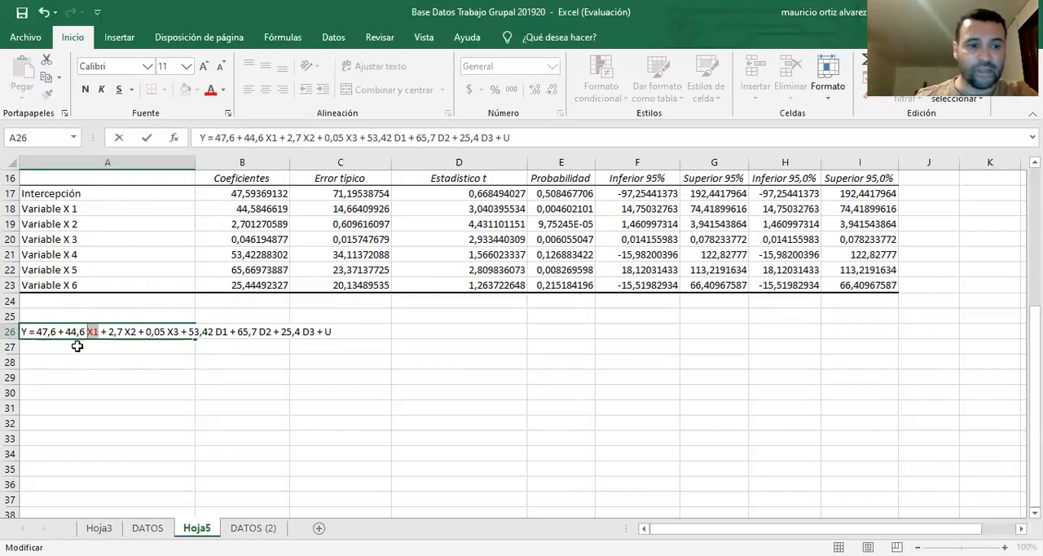
drag(137, 331, 125, 332)
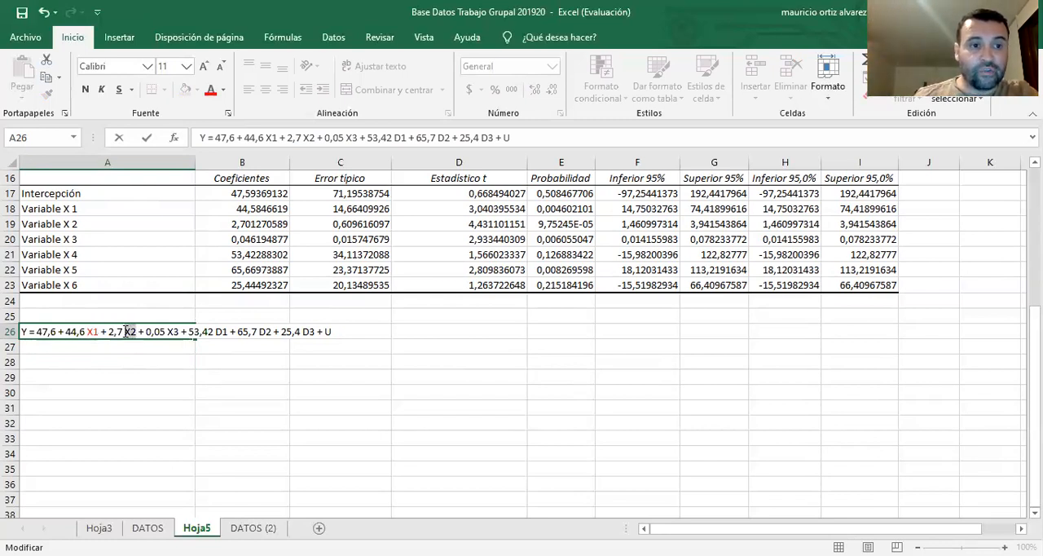
click(210, 90)
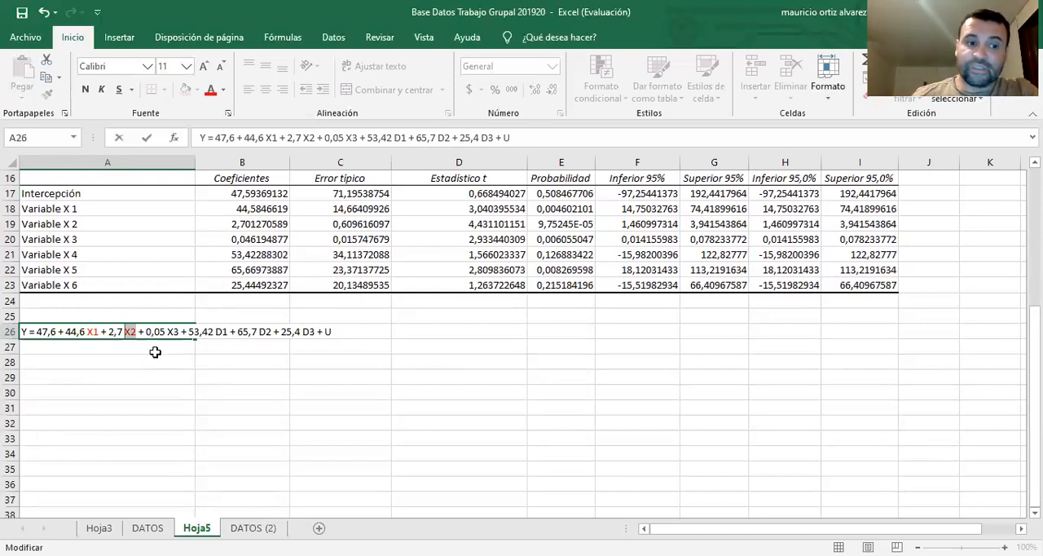
click(180, 332)
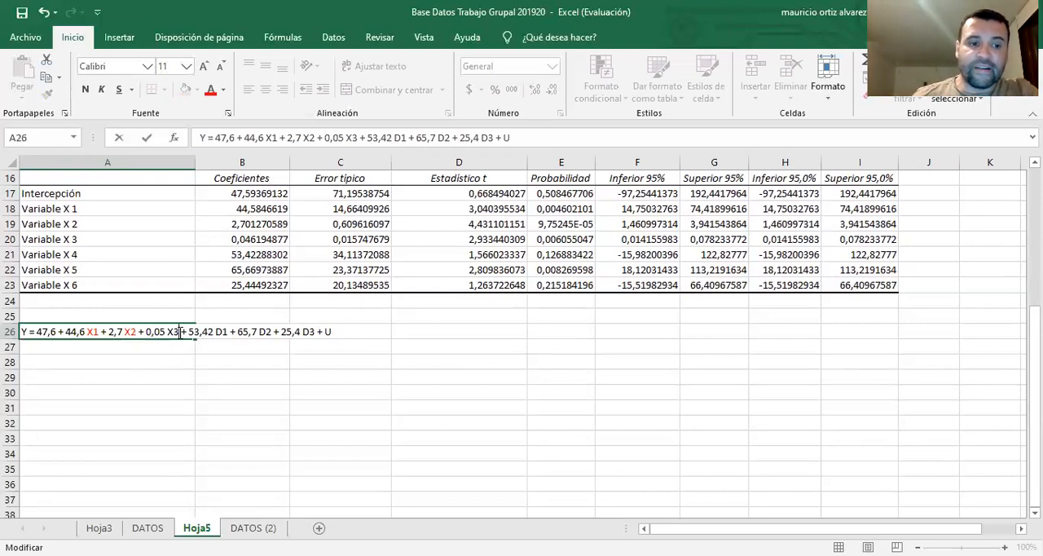
double_click(170, 332)
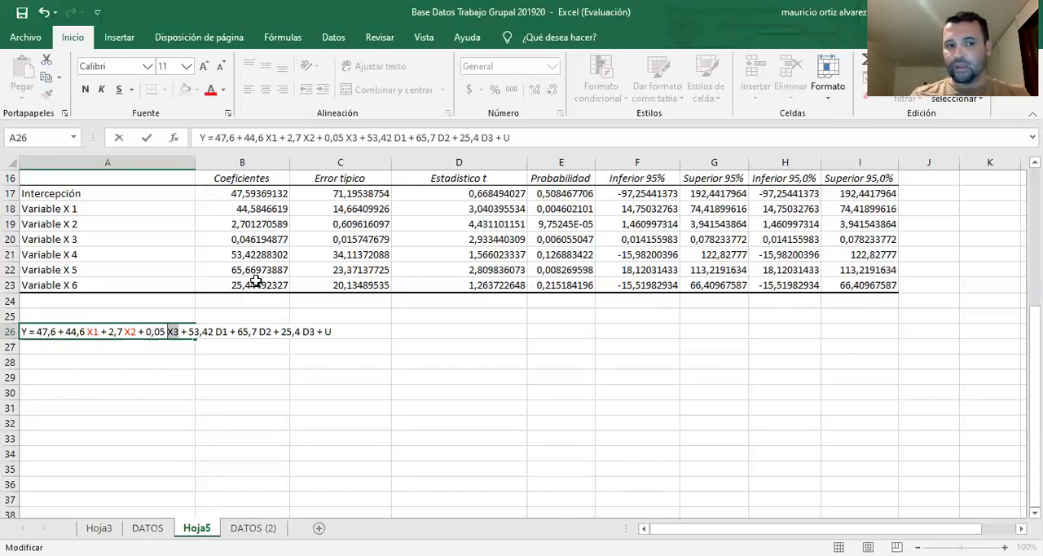
click(192, 404)
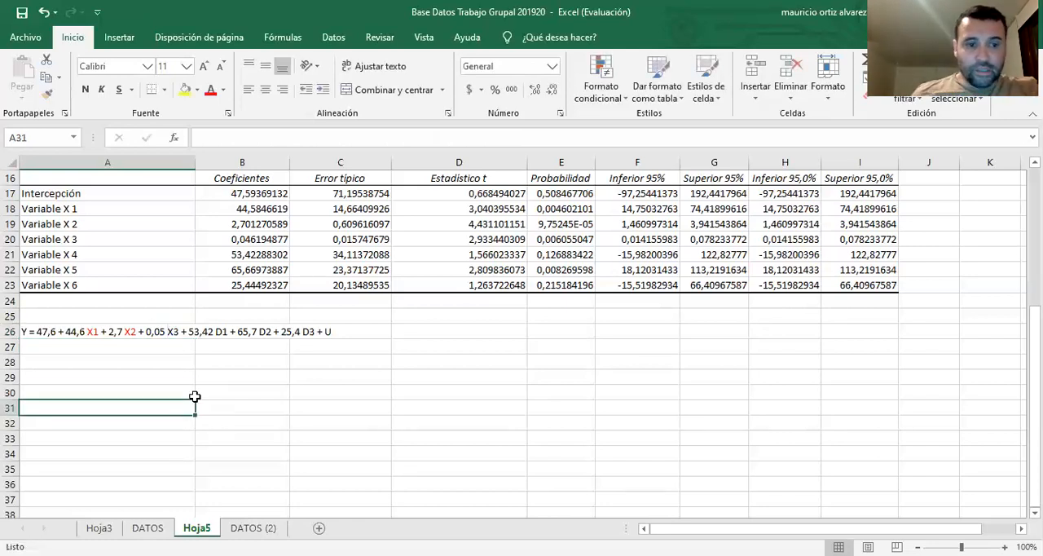
Review the regression output on Hoja5, then examine the variable headers and dummy definitions on the DATOS (2) sheet
scroll(295, 401, up, 5)
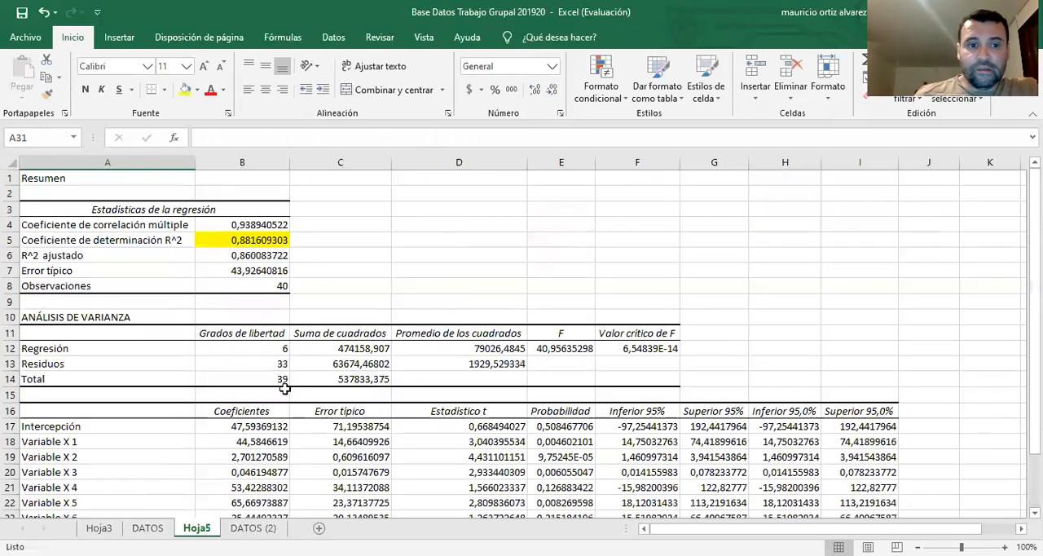
scroll(285, 383, down, 3)
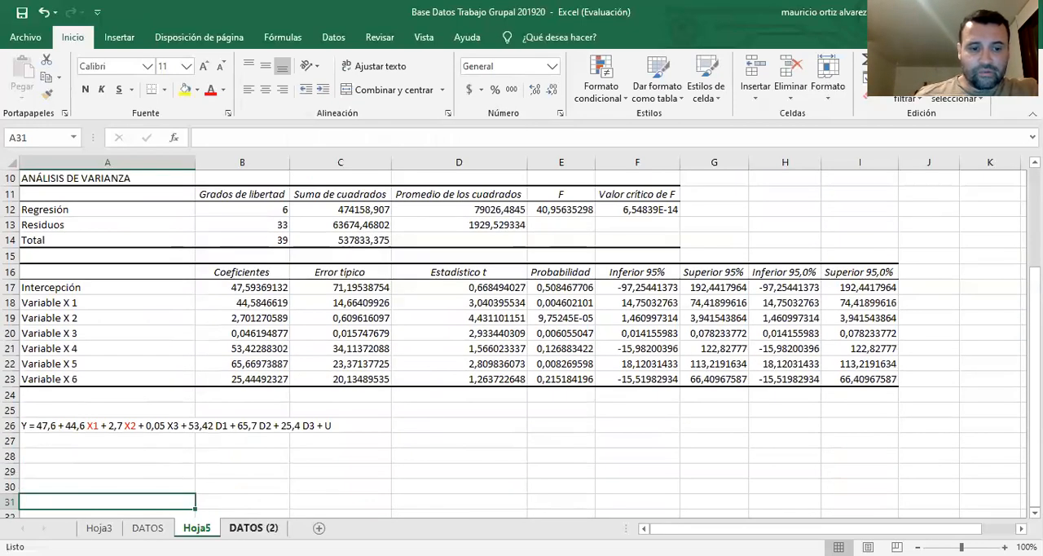
click(253, 527)
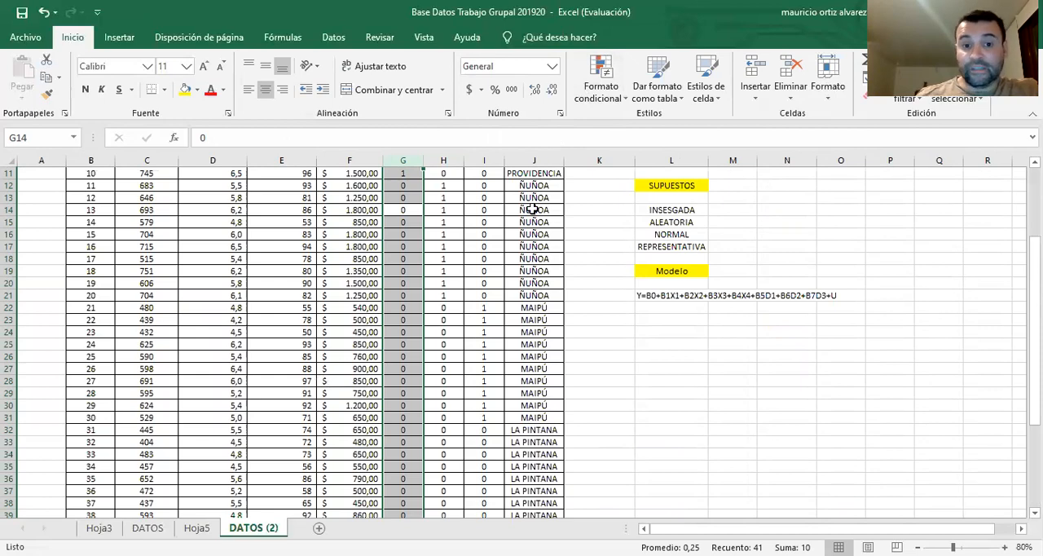
click(484, 209)
scroll(476, 285, up, 3)
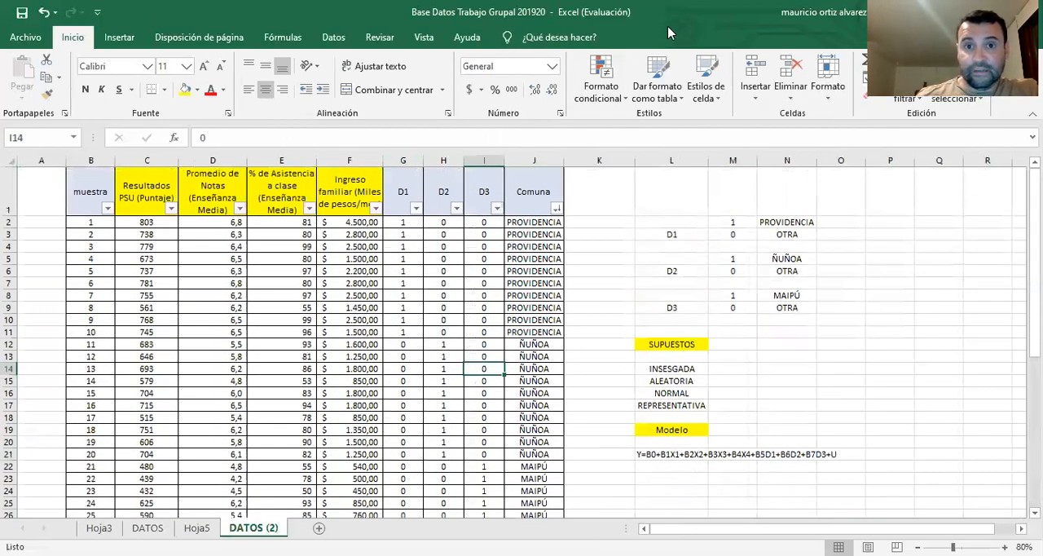